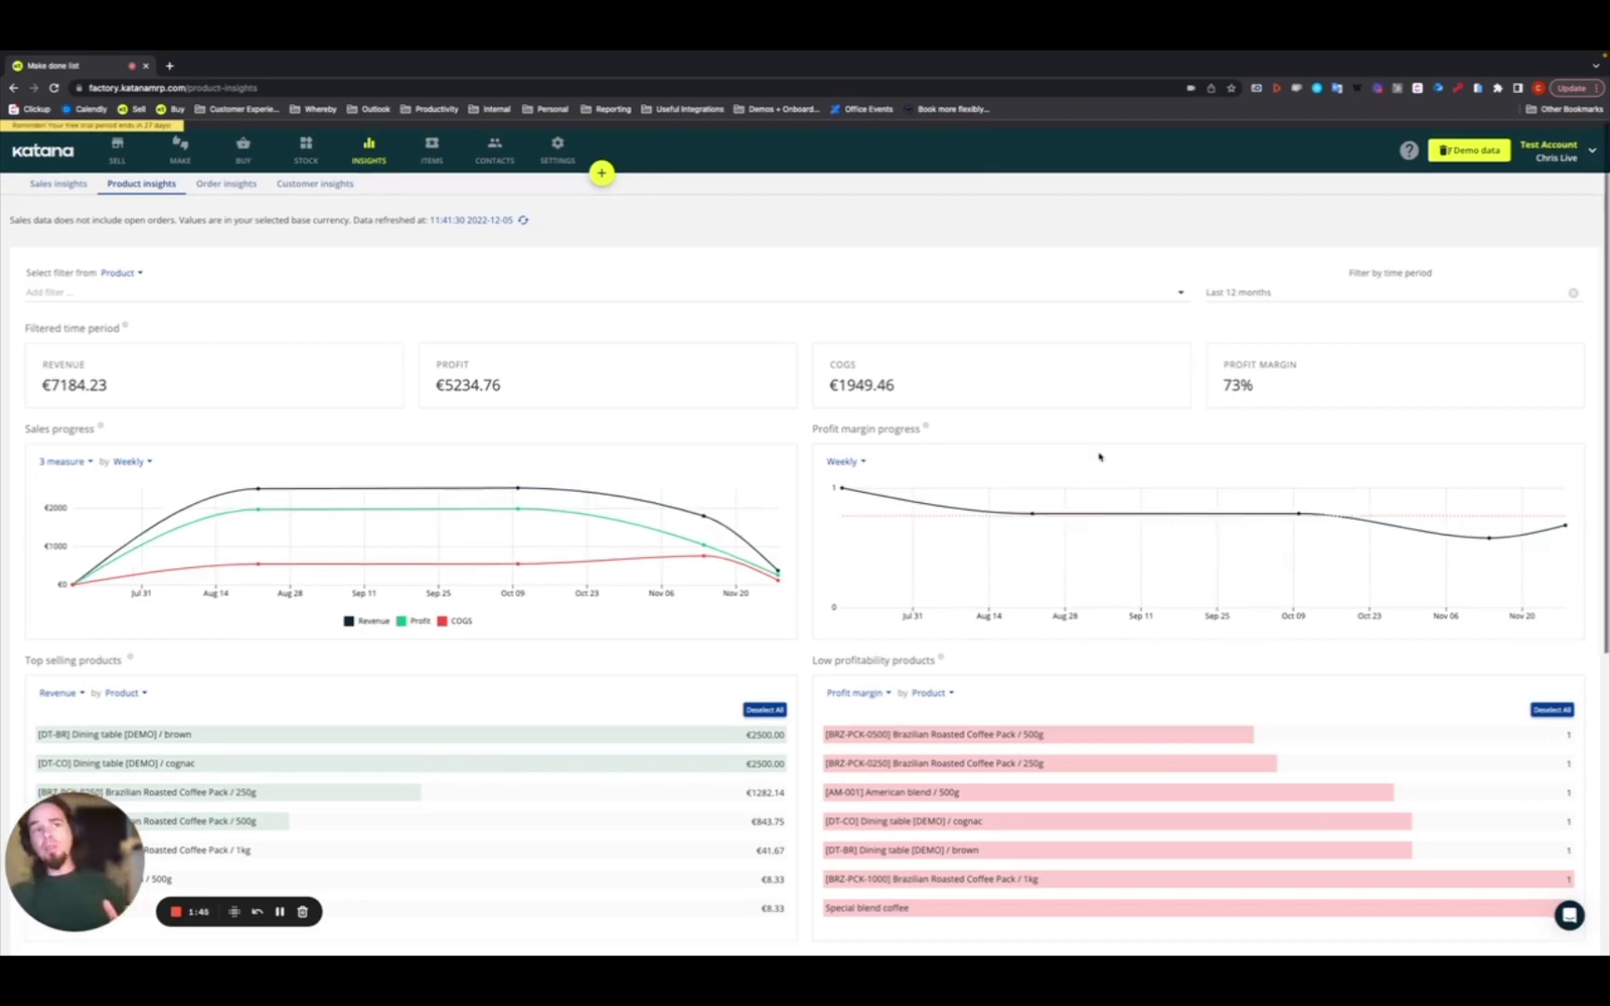
Sort the product performance report by profit margin in ascending order
scroll(1100, 456, "down", 5)
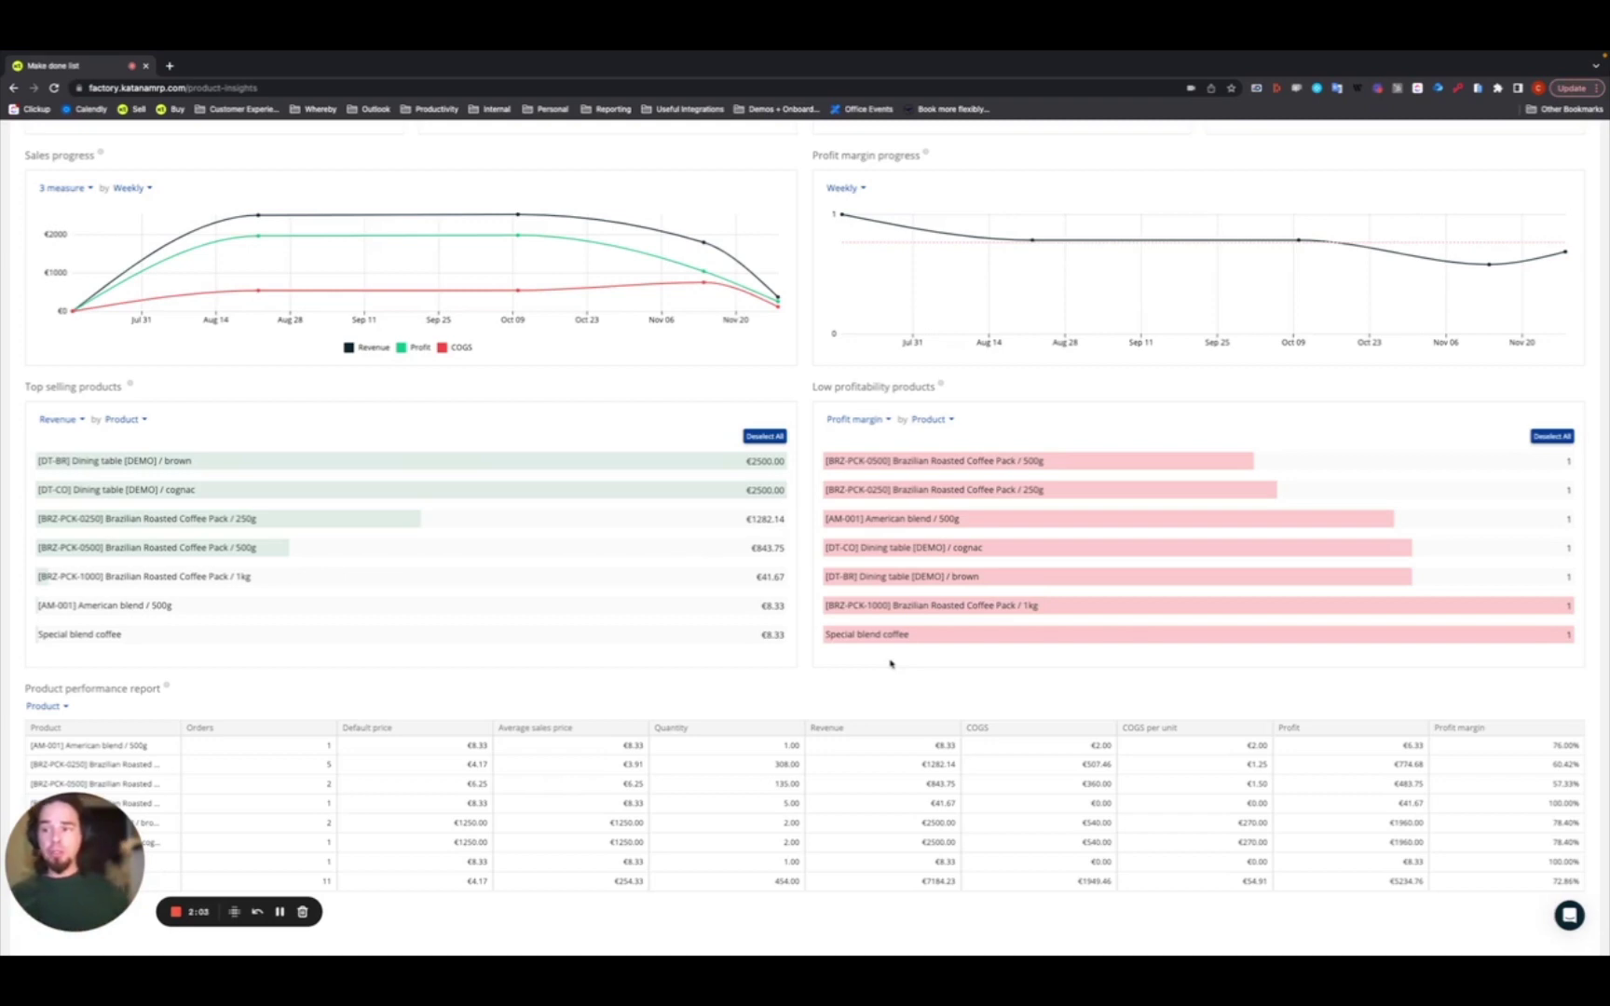
scroll(890, 664, "down", 3)
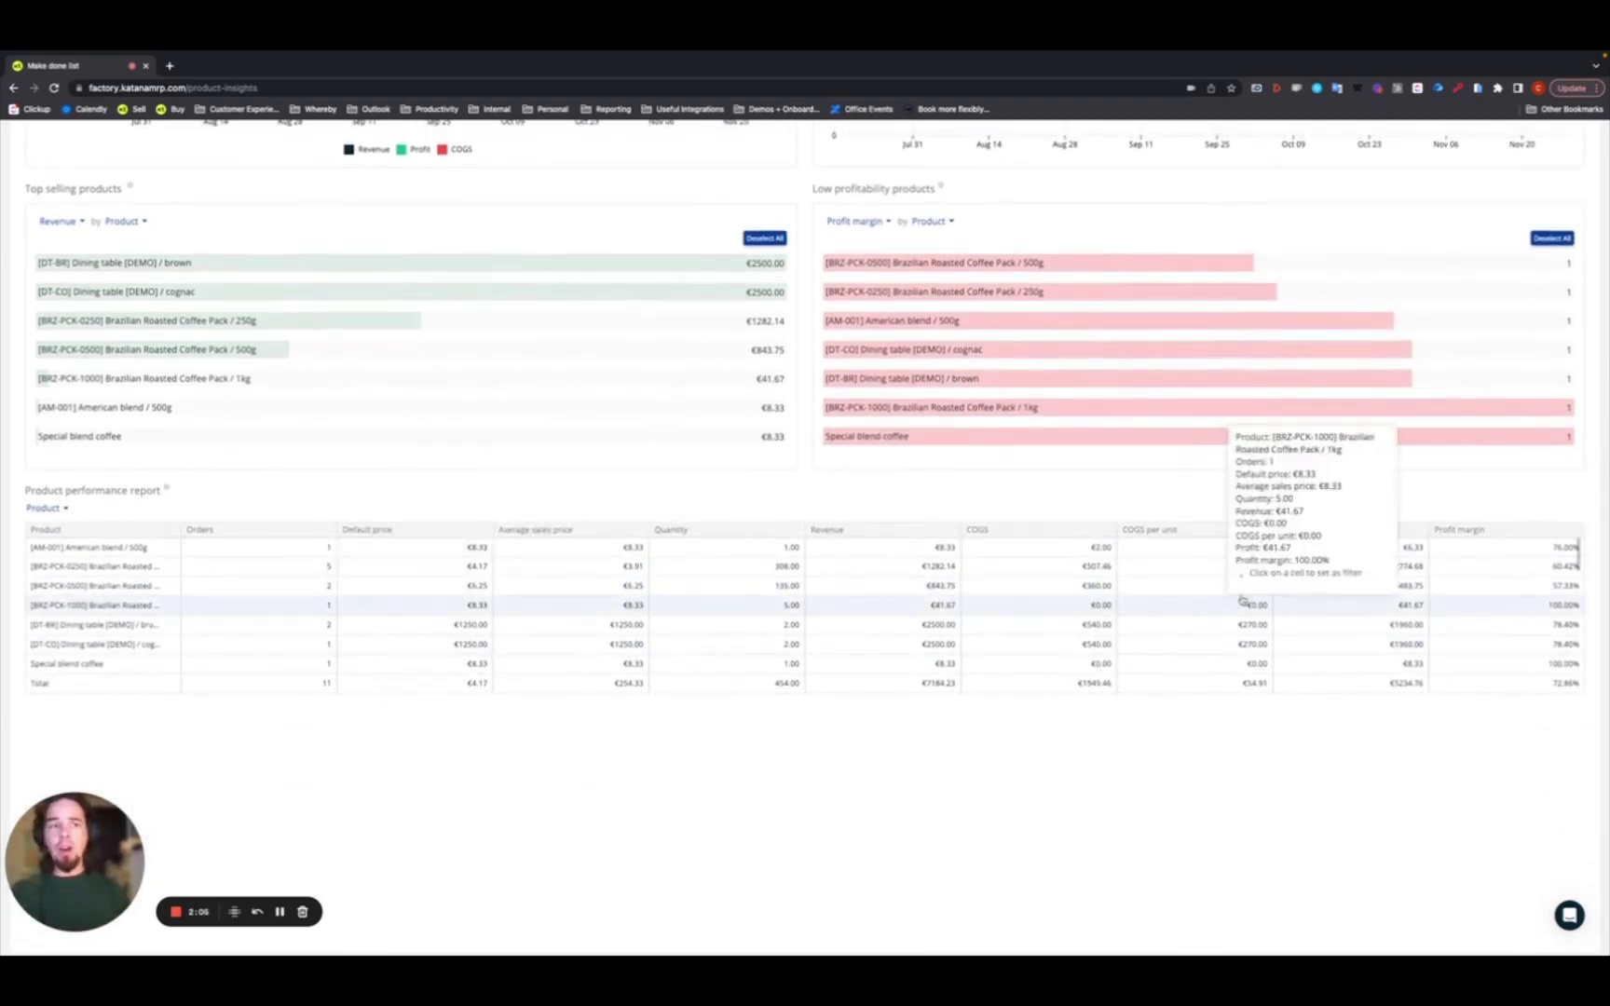
left_click(1482, 535)
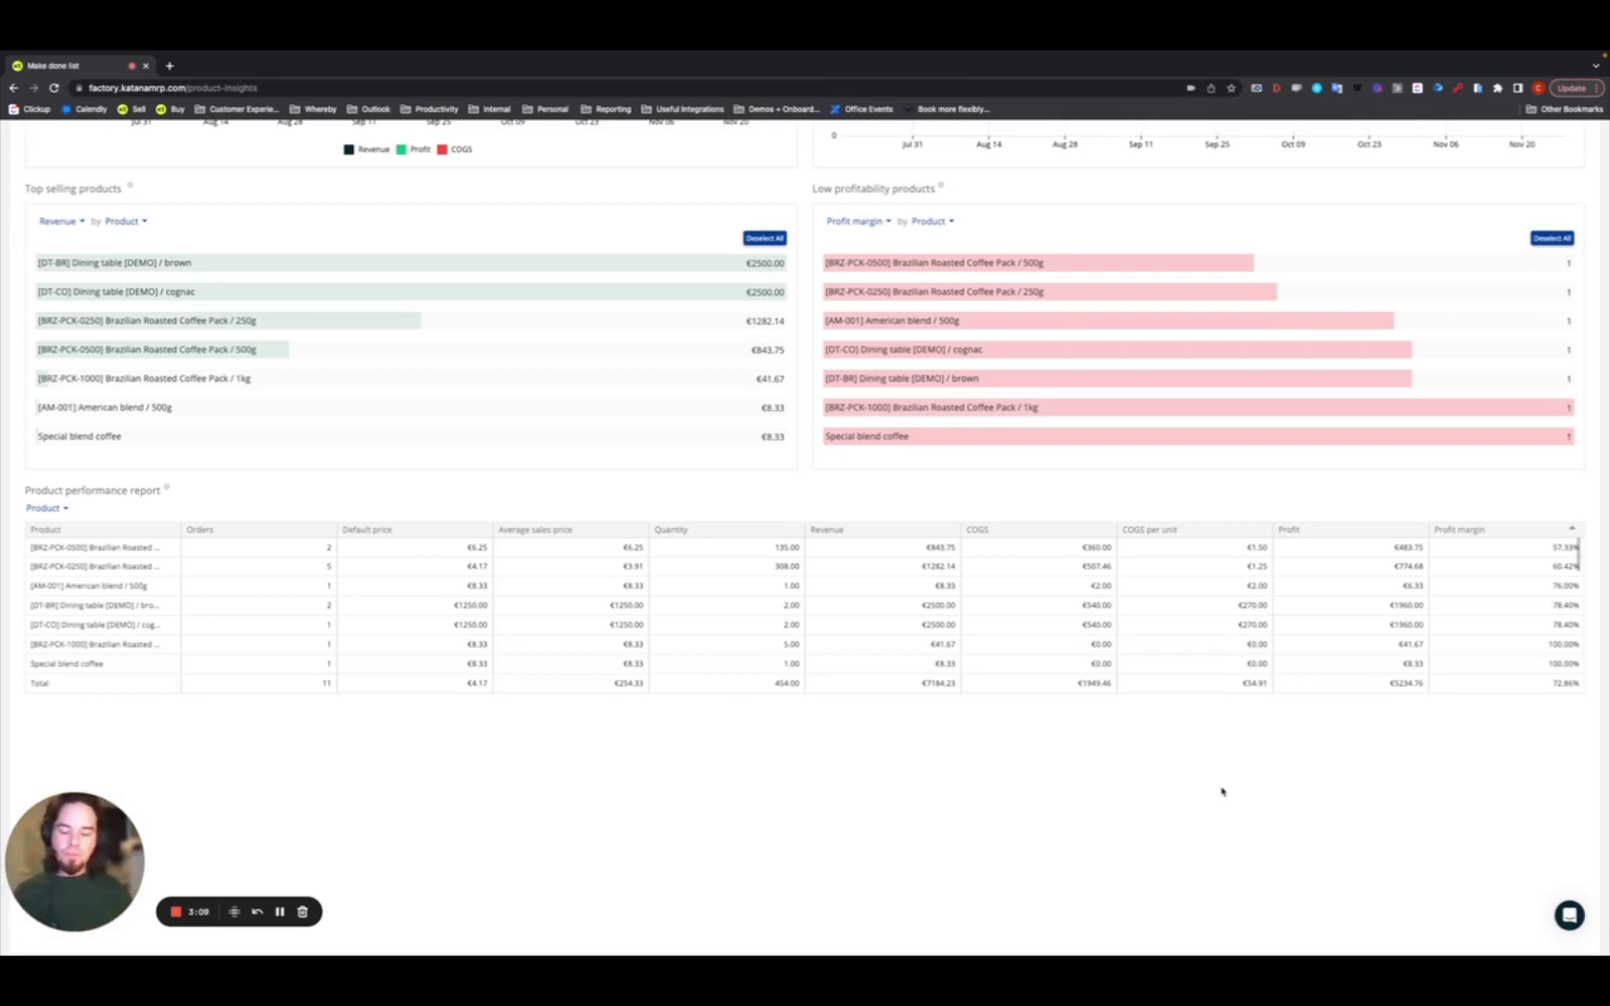
Open the list of completed manufacturing orders and select all of its orders
scroll(1221, 791, "up", 5)
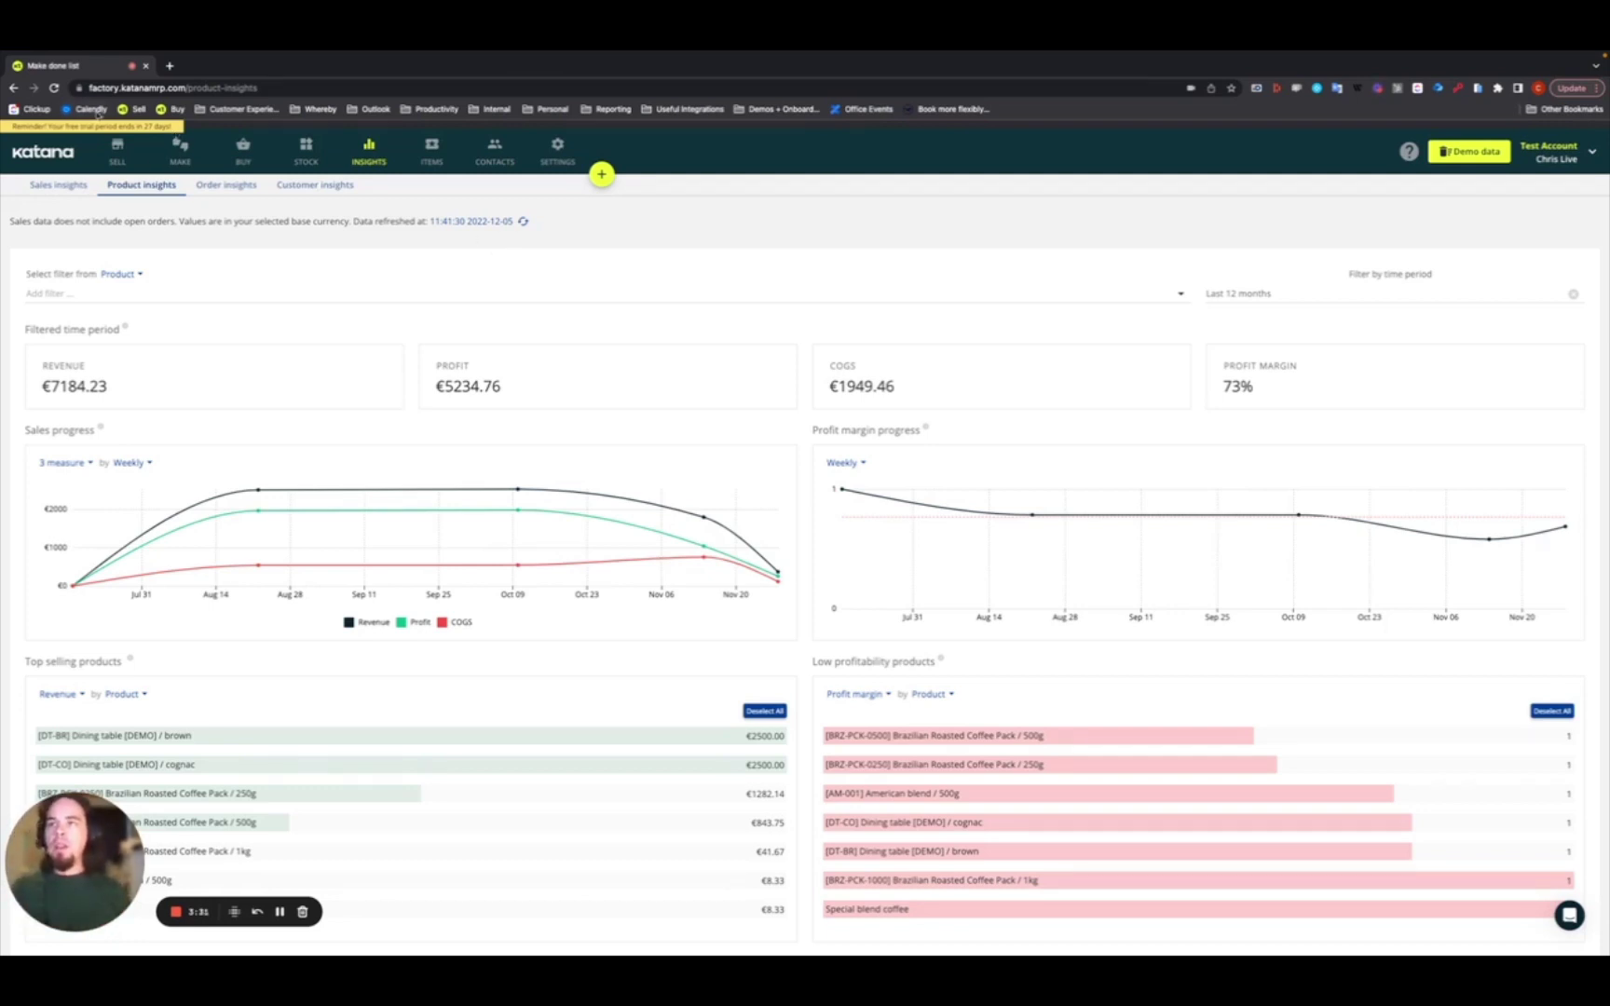
left_click(181, 165)
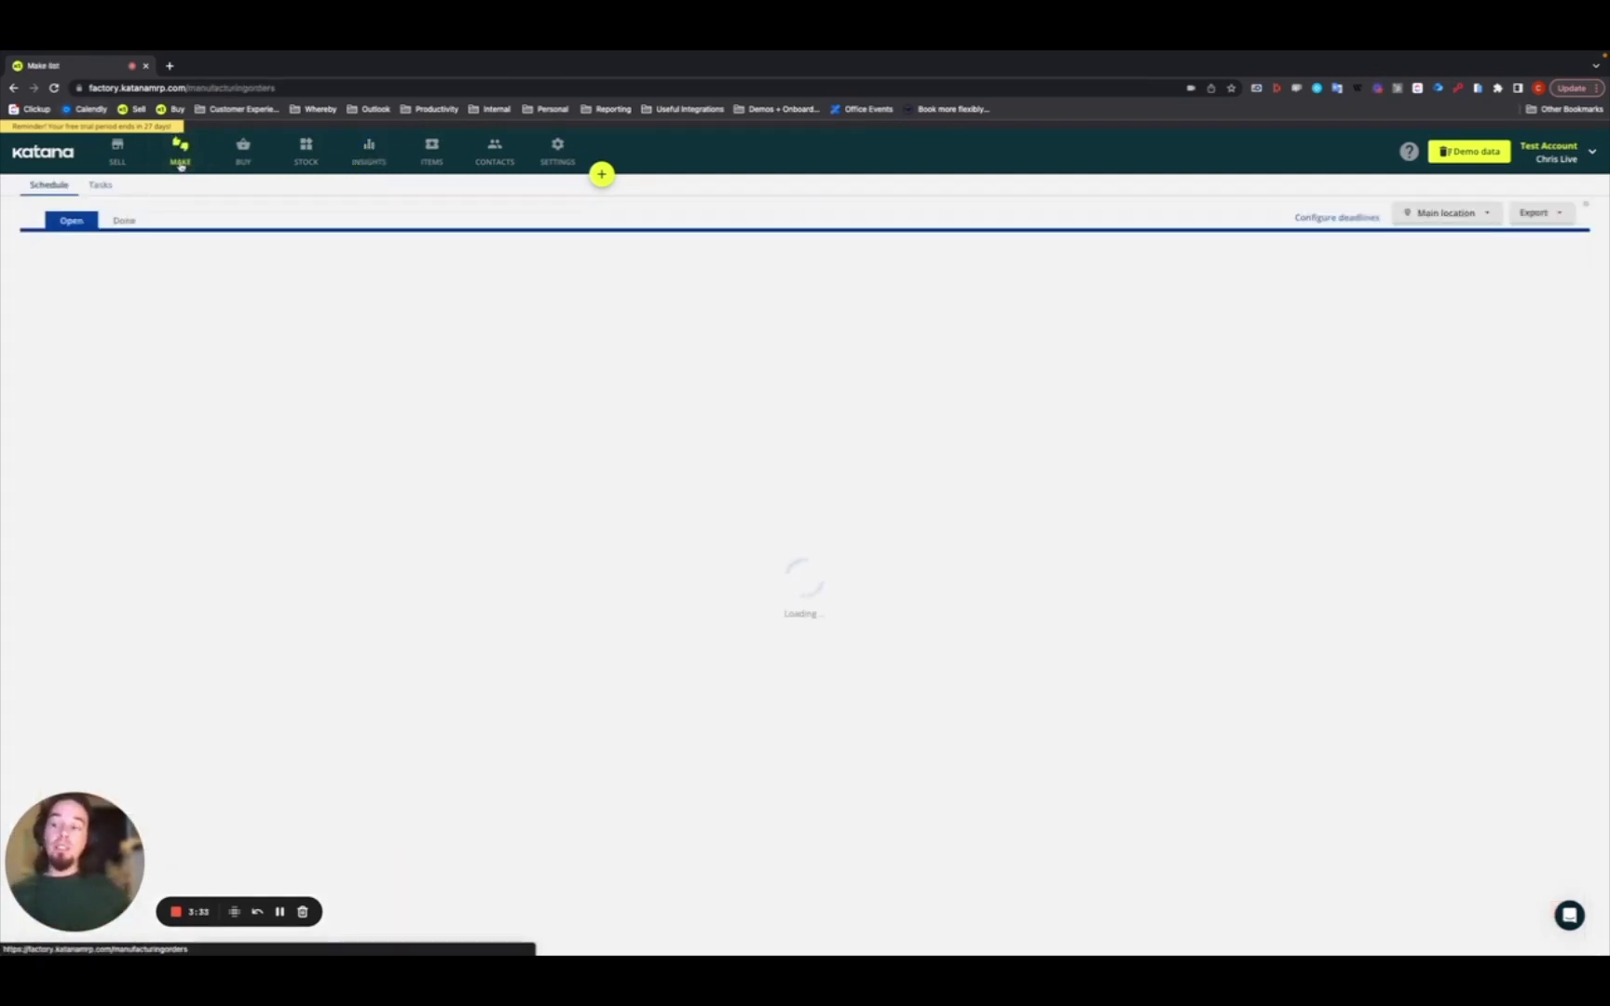
left_click(123, 220)
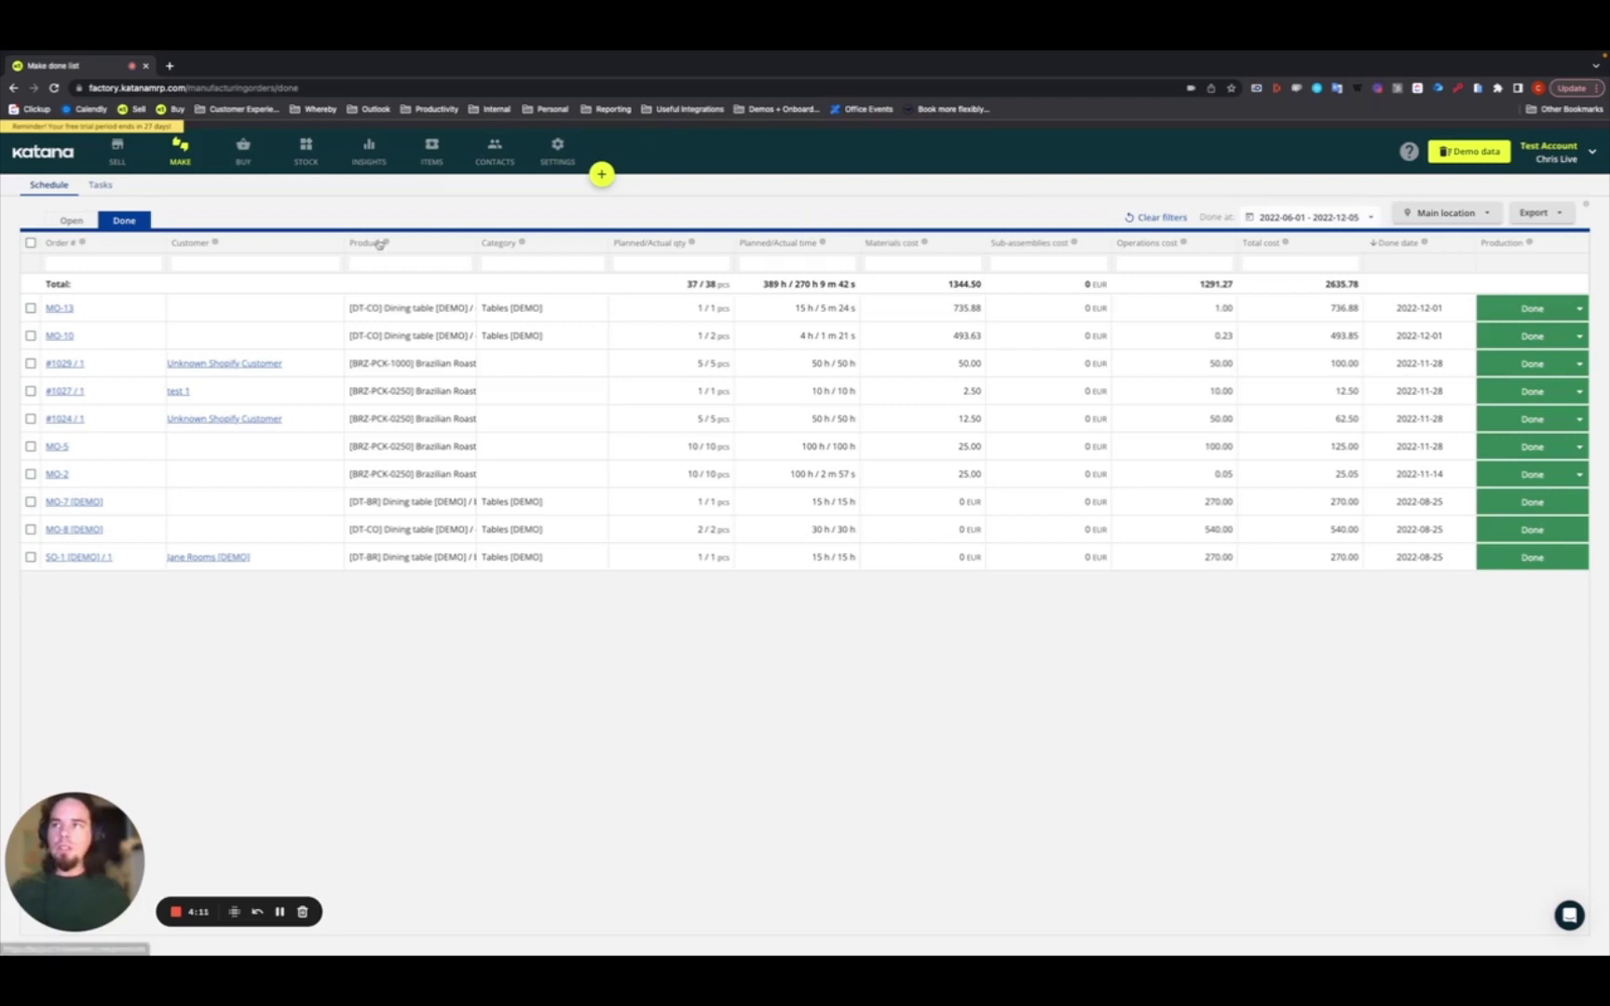
left_click(31, 243)
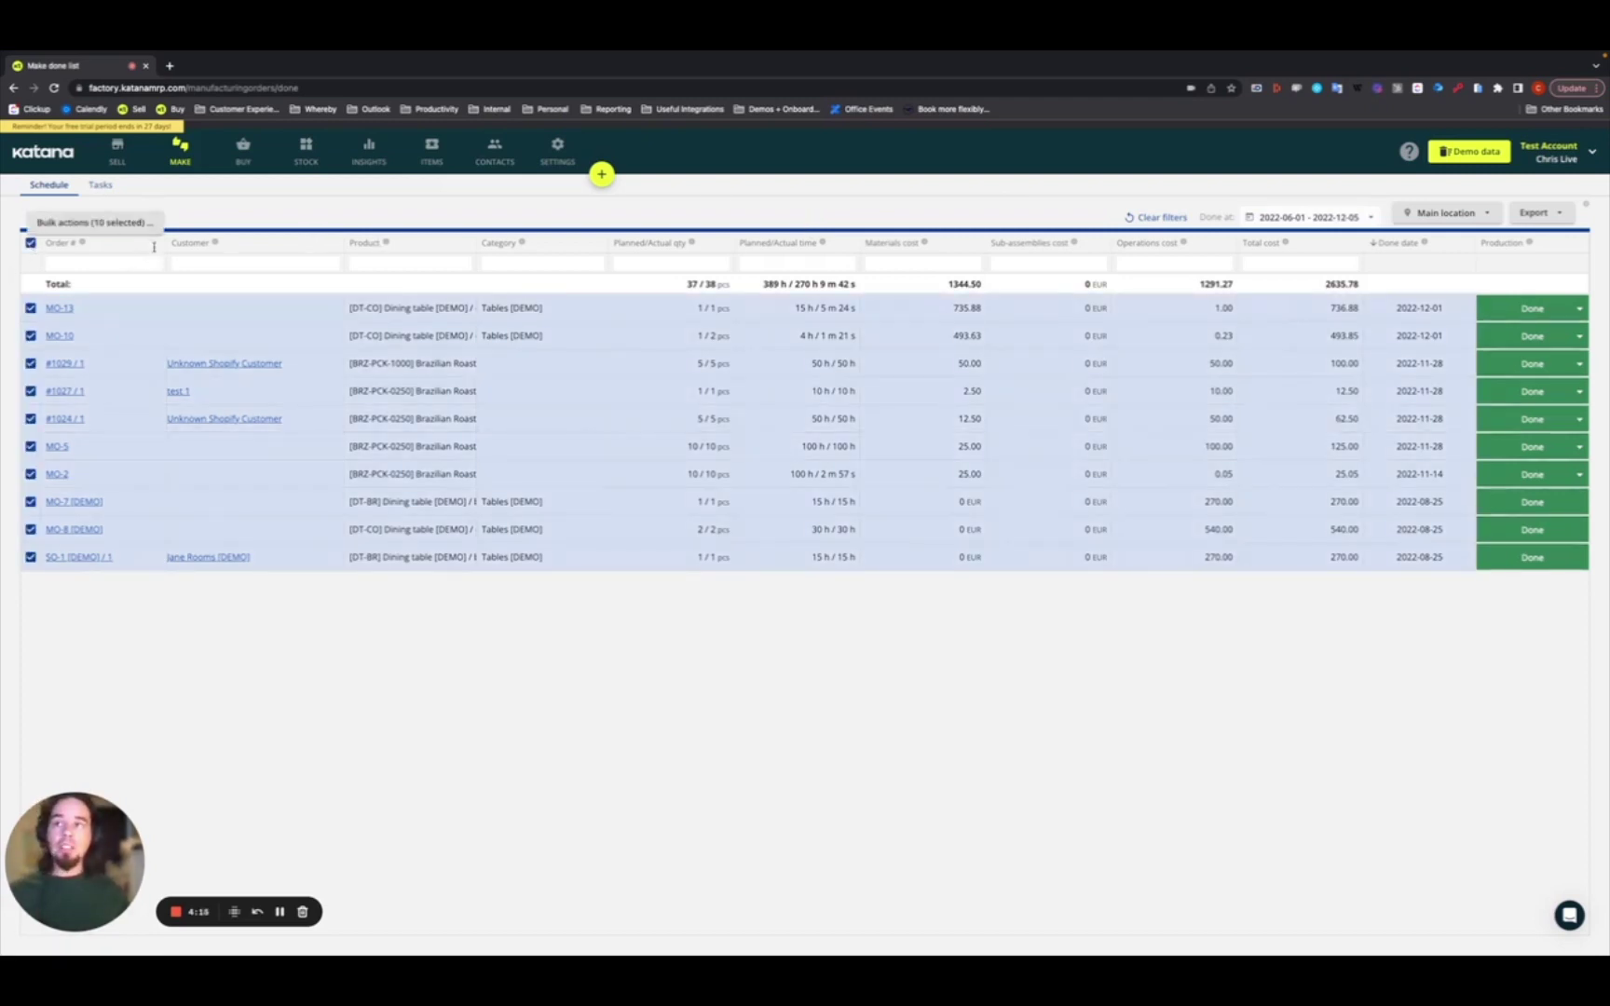
Export the selected orders as MO ingredients.xlsx and download the newest exported file
left_click(1556, 224)
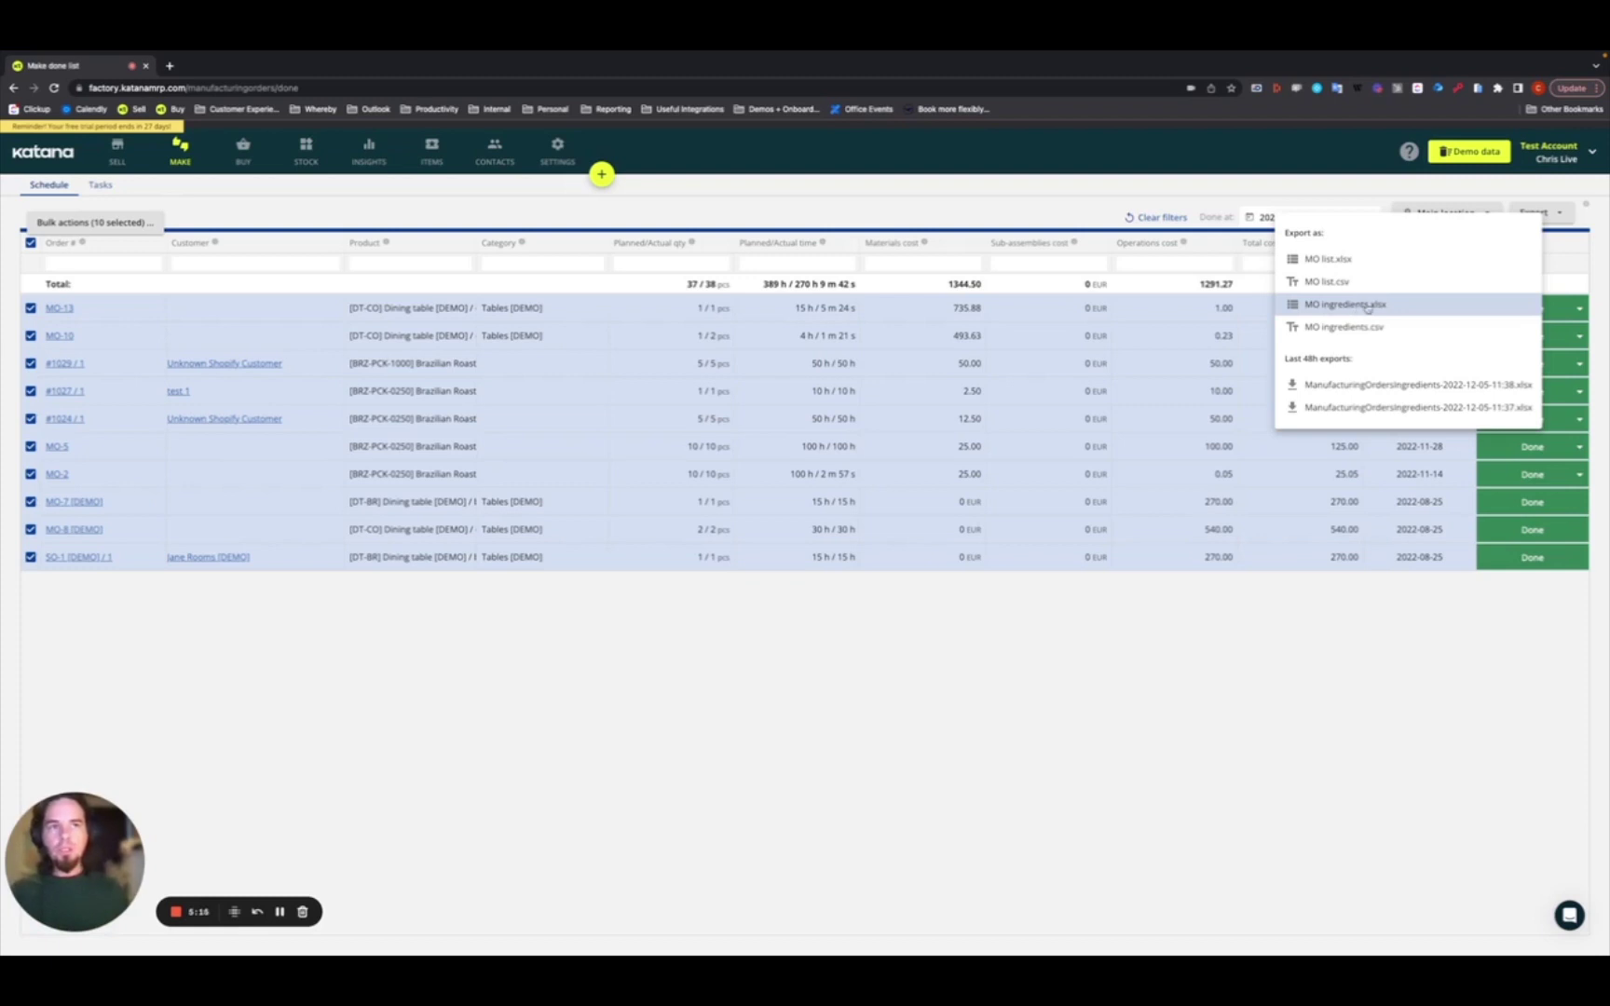
left_click(1356, 308)
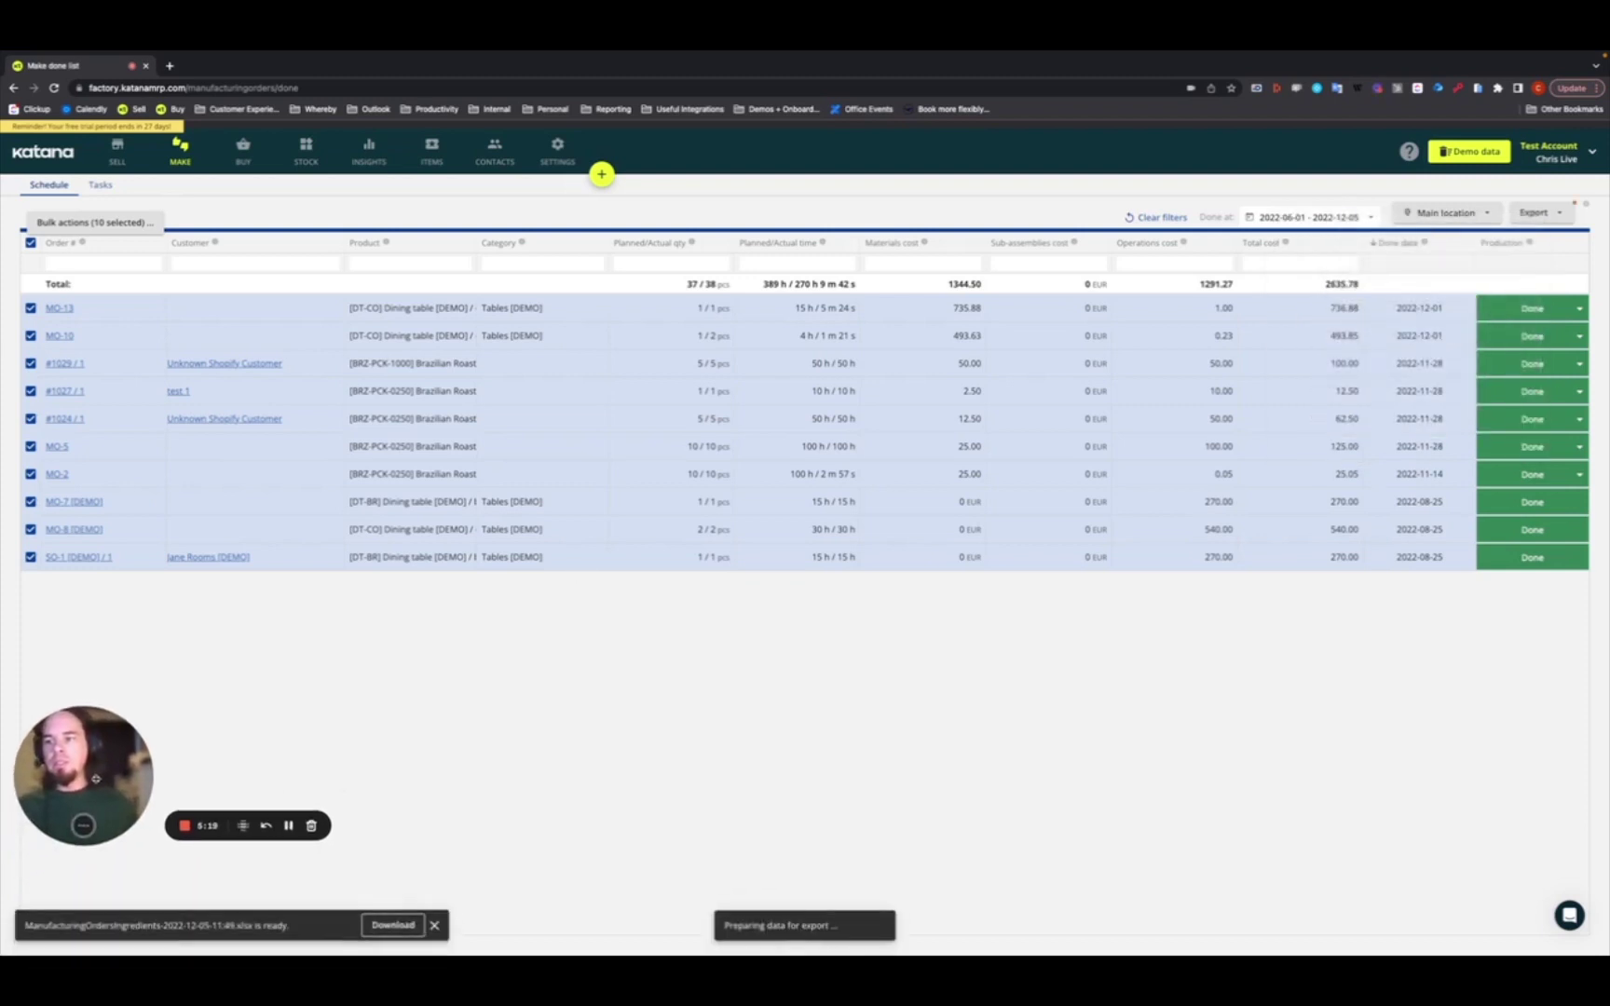
left_click(121, 919)
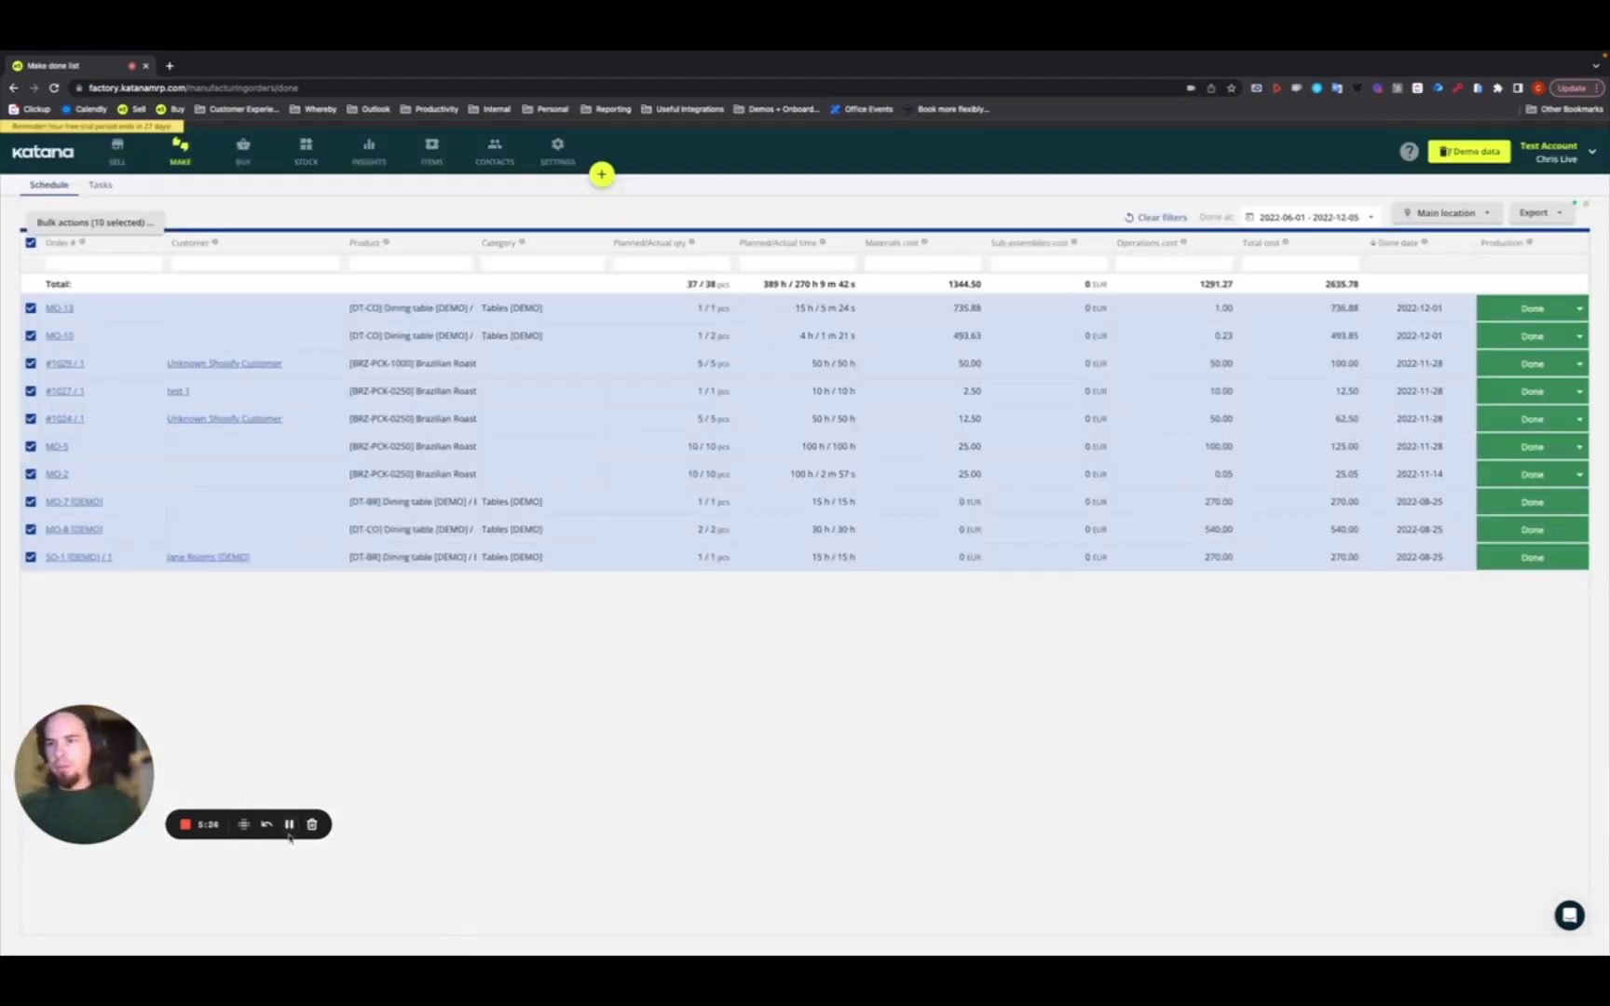
left_click(1533, 212)
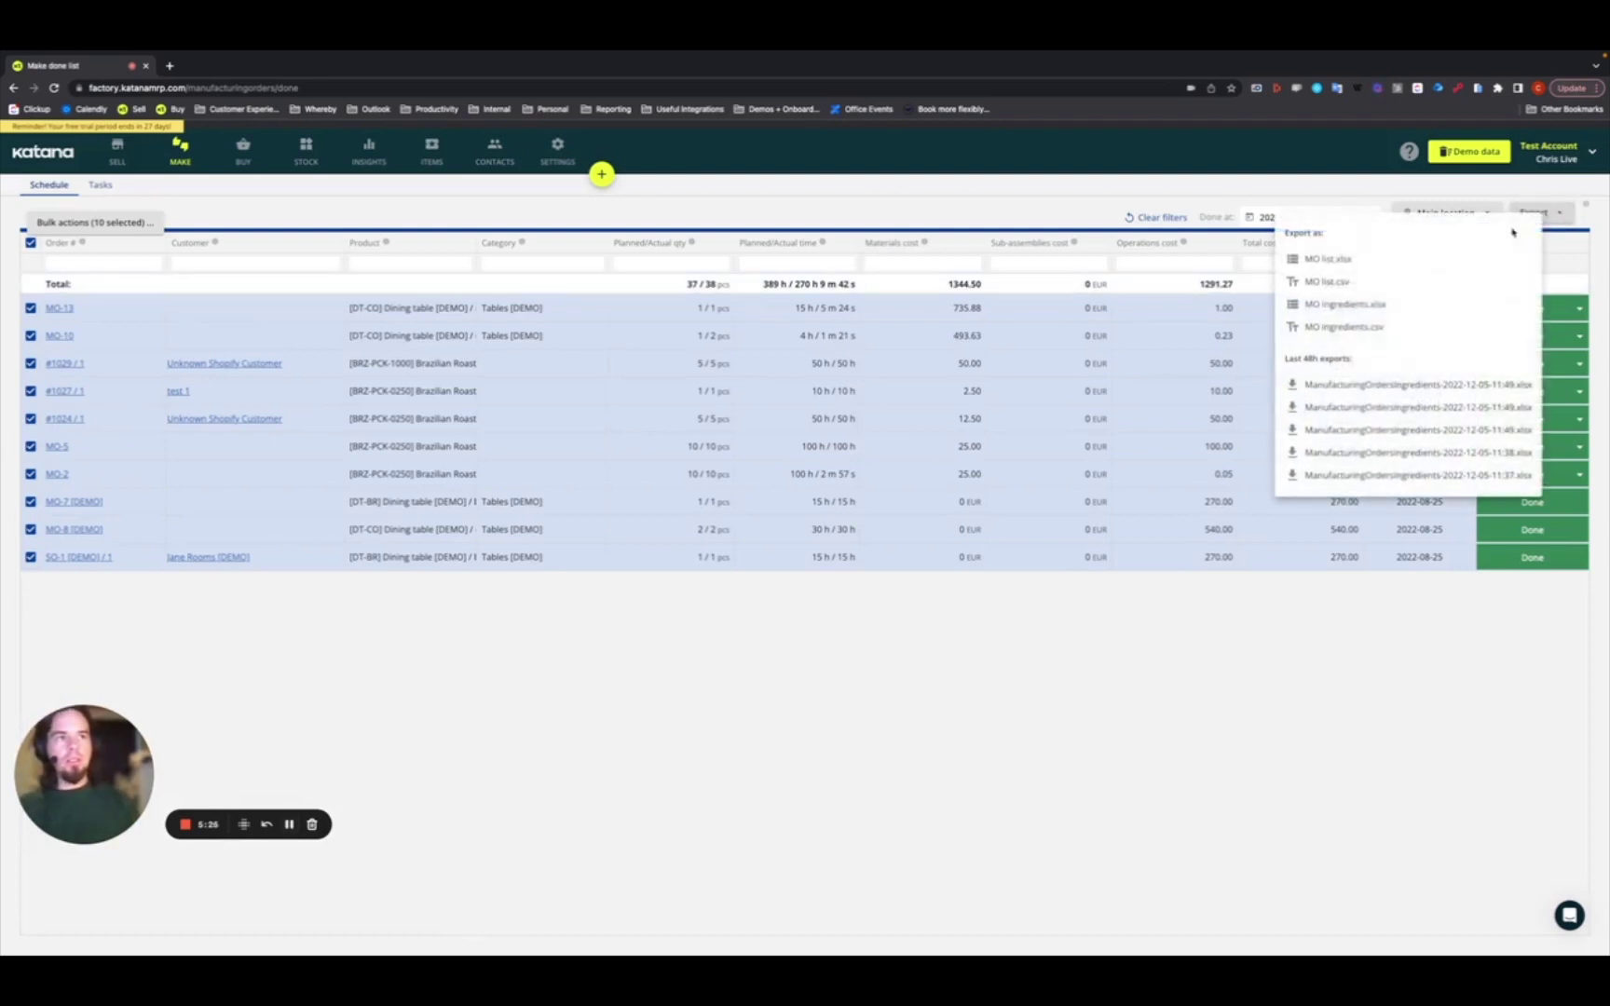
left_click(1360, 386)
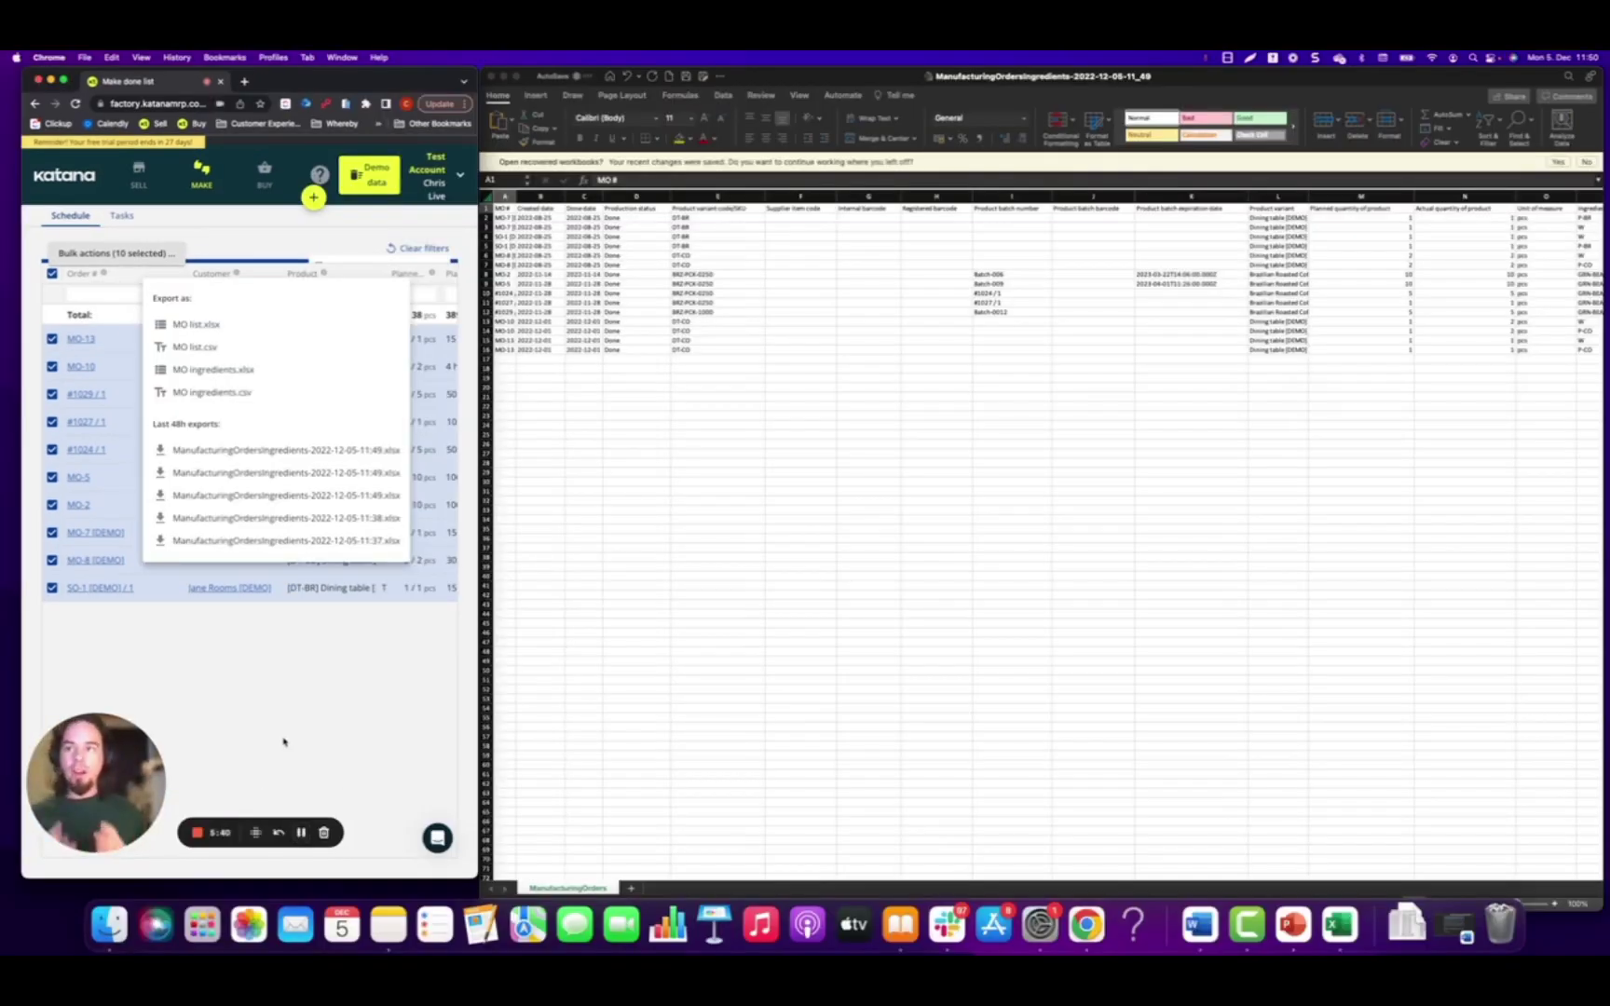
Close the export options and deselect all the completed manufacturing orders
left_click(291, 727)
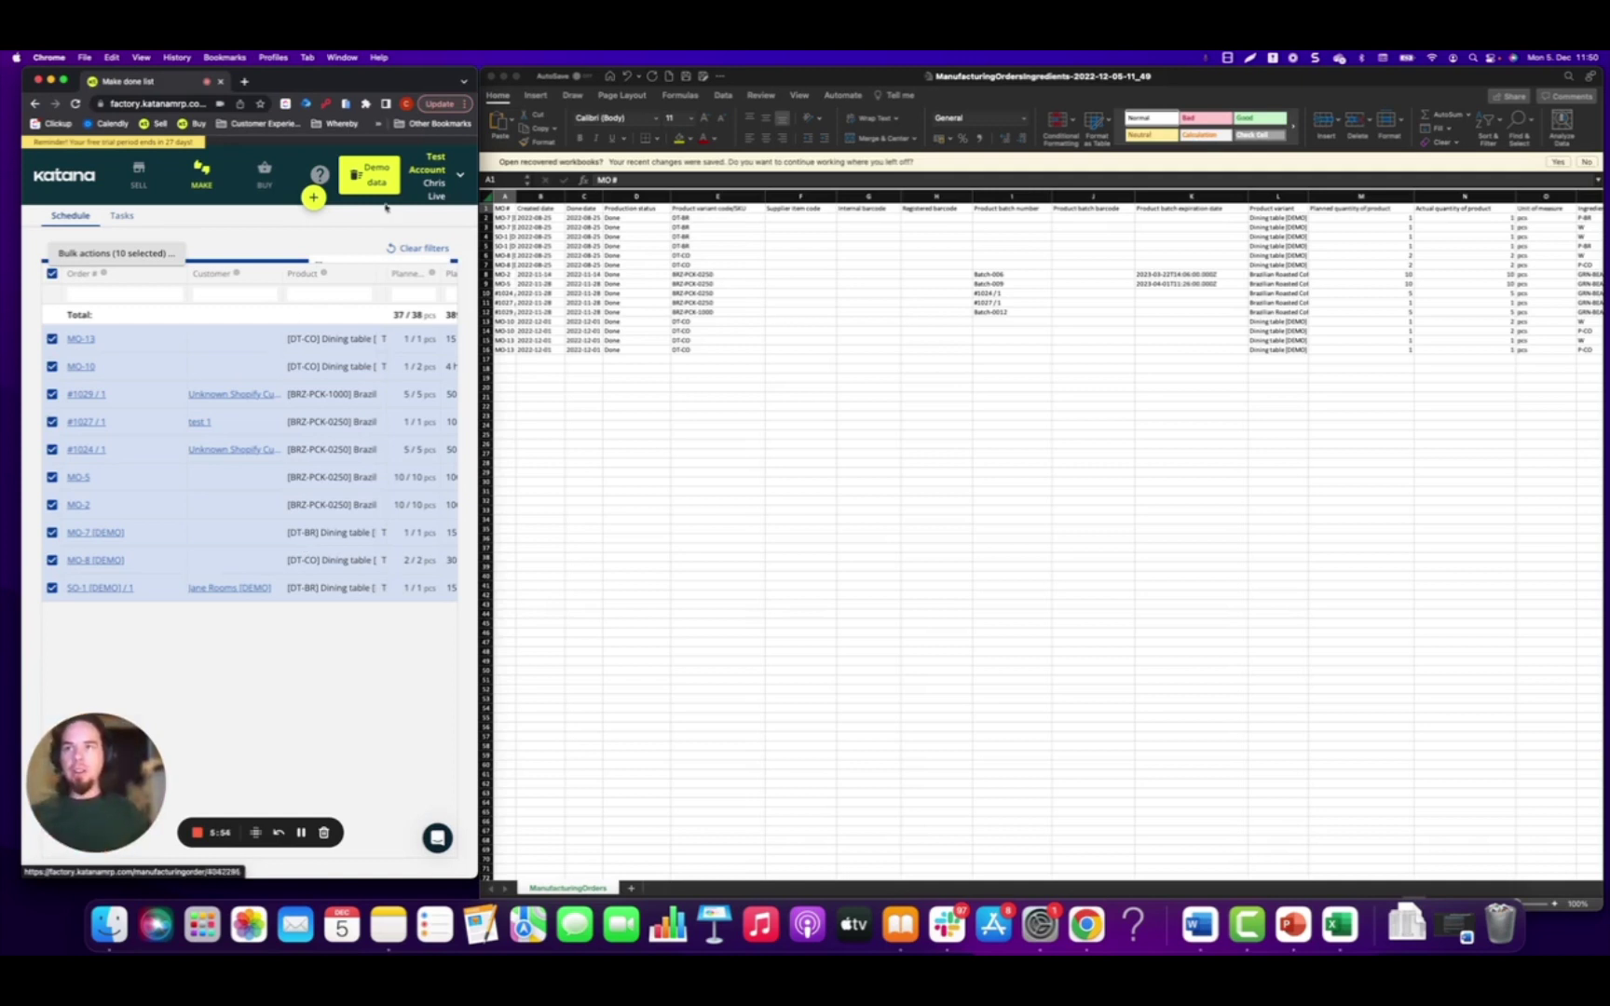
left_click(52, 274)
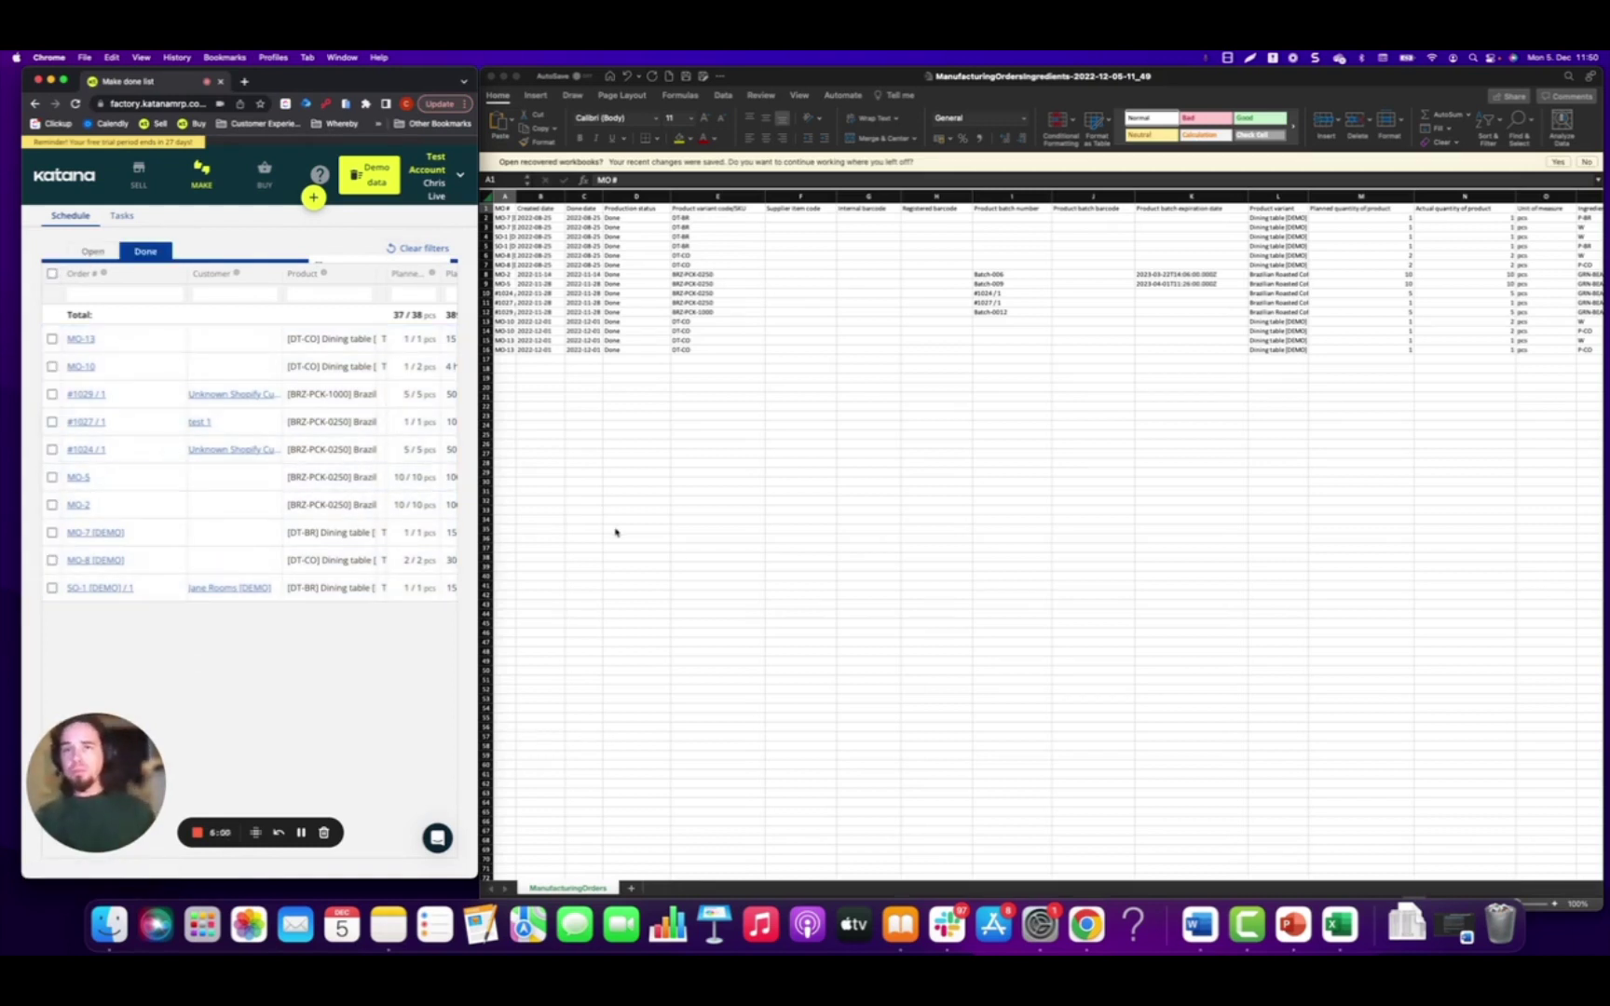
Switch to the exported ingredients workbook in Excel and enlarge the sheet to 150% zoom
scroll(719, 360, "up", 2)
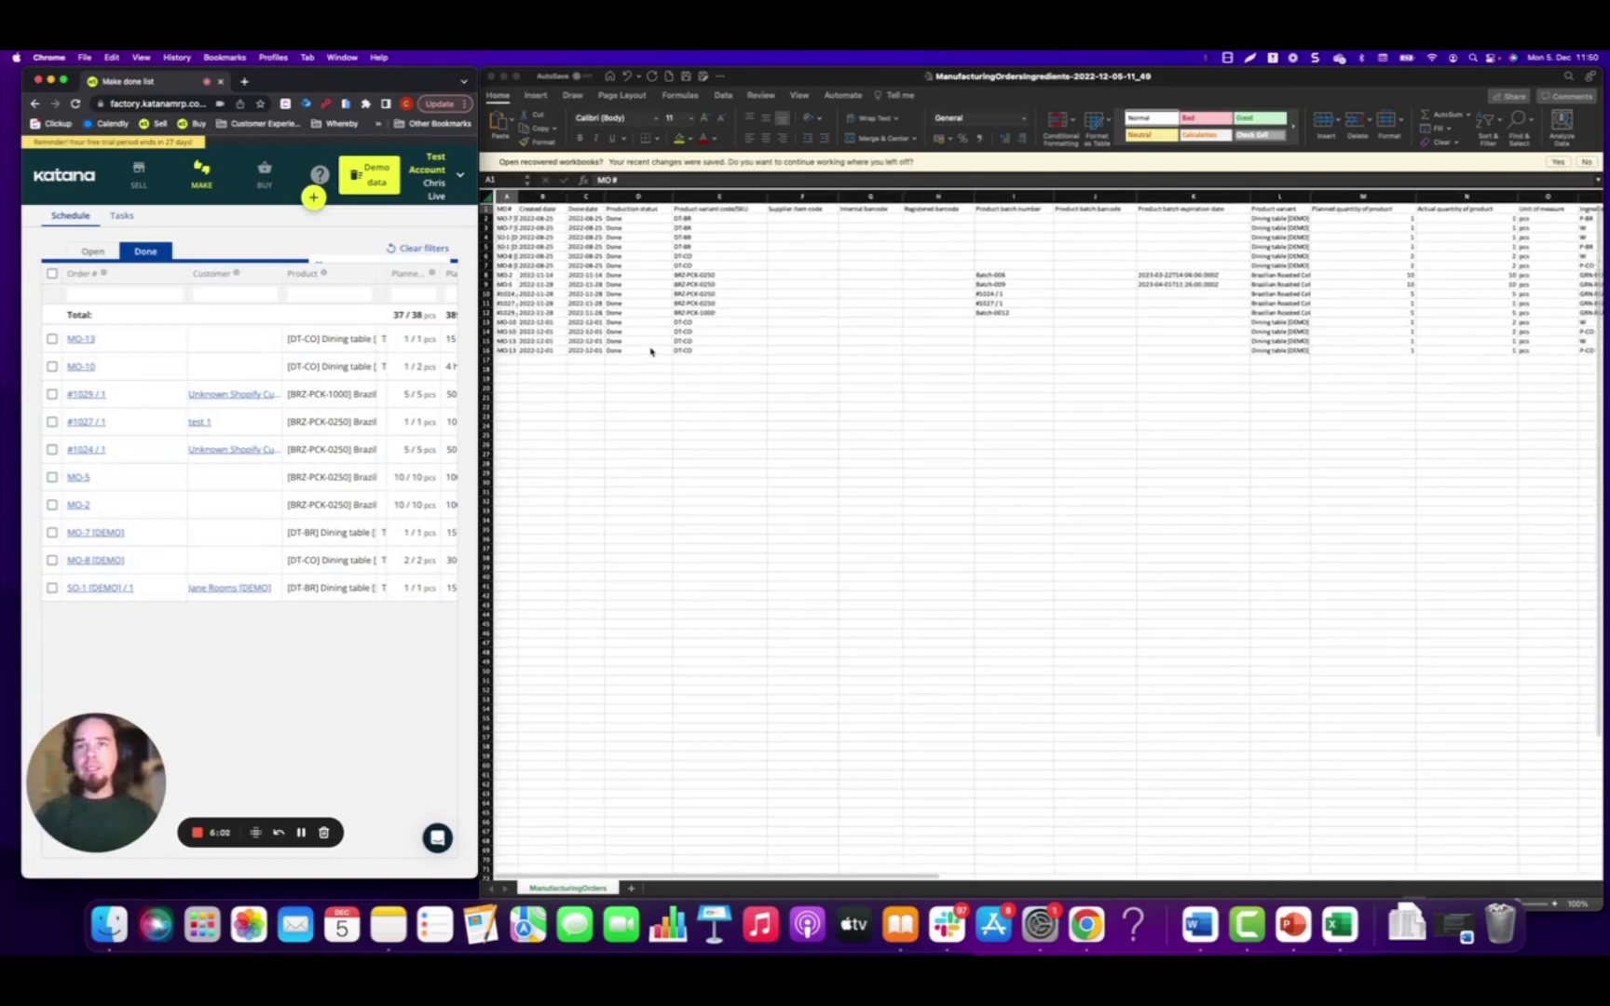
left_click(1554, 904)
left_click(1555, 904)
left_click(1555, 904)
left_click(1554, 904)
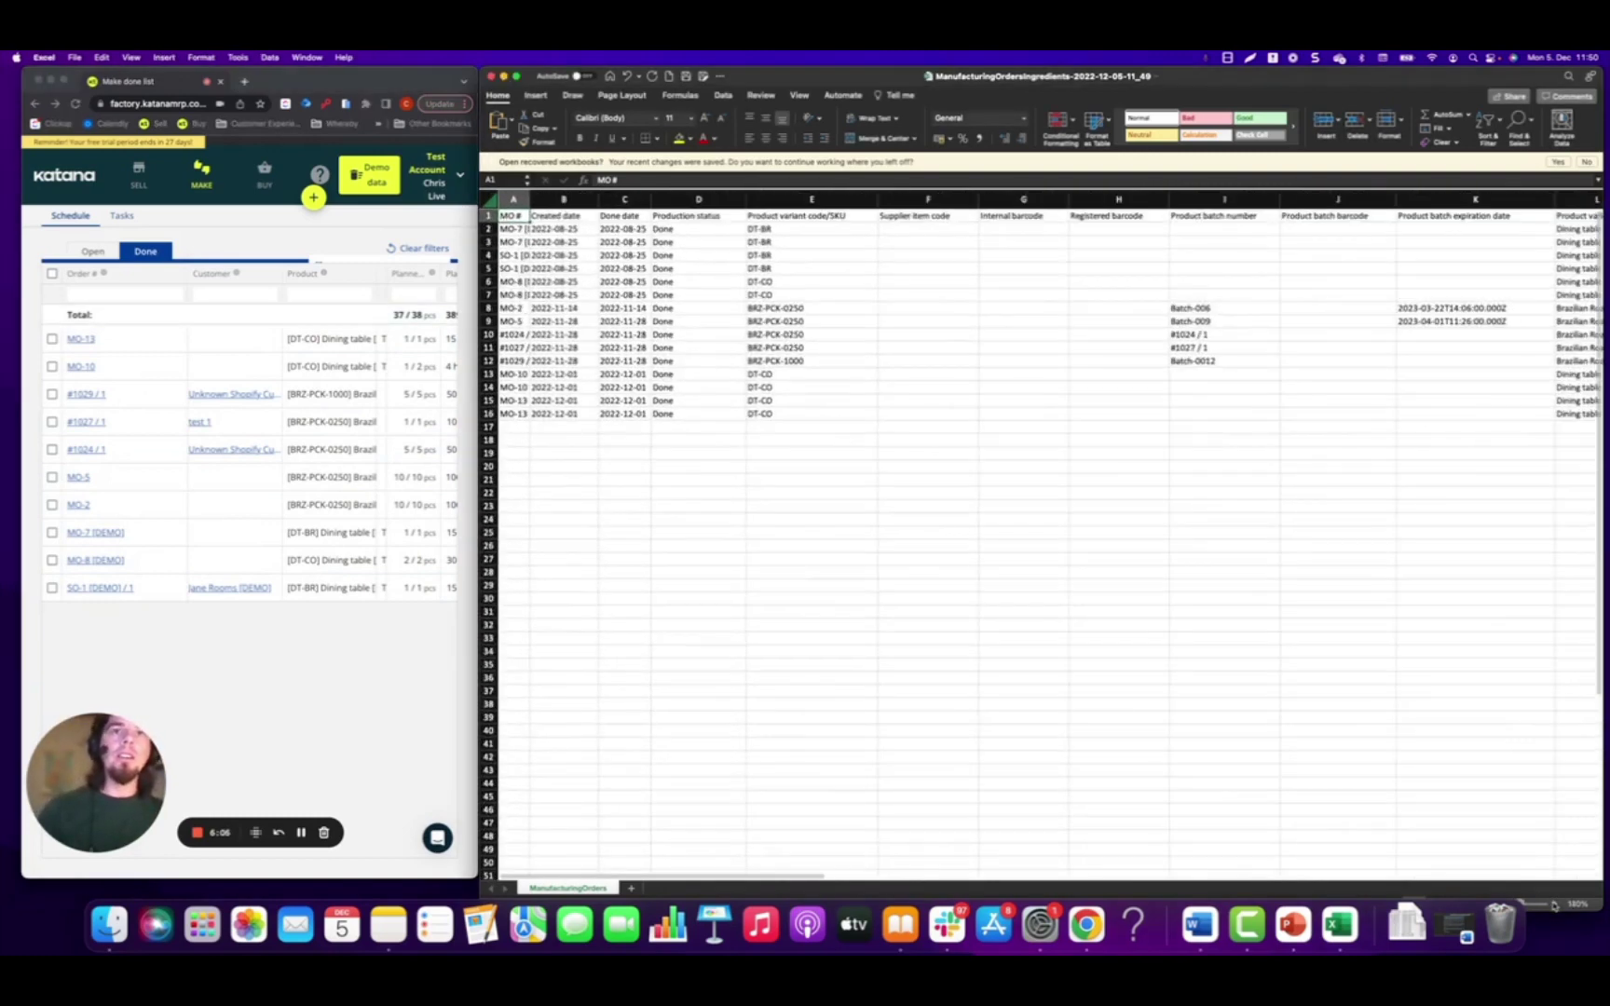
left_click(1554, 904)
left_click(1067, 710)
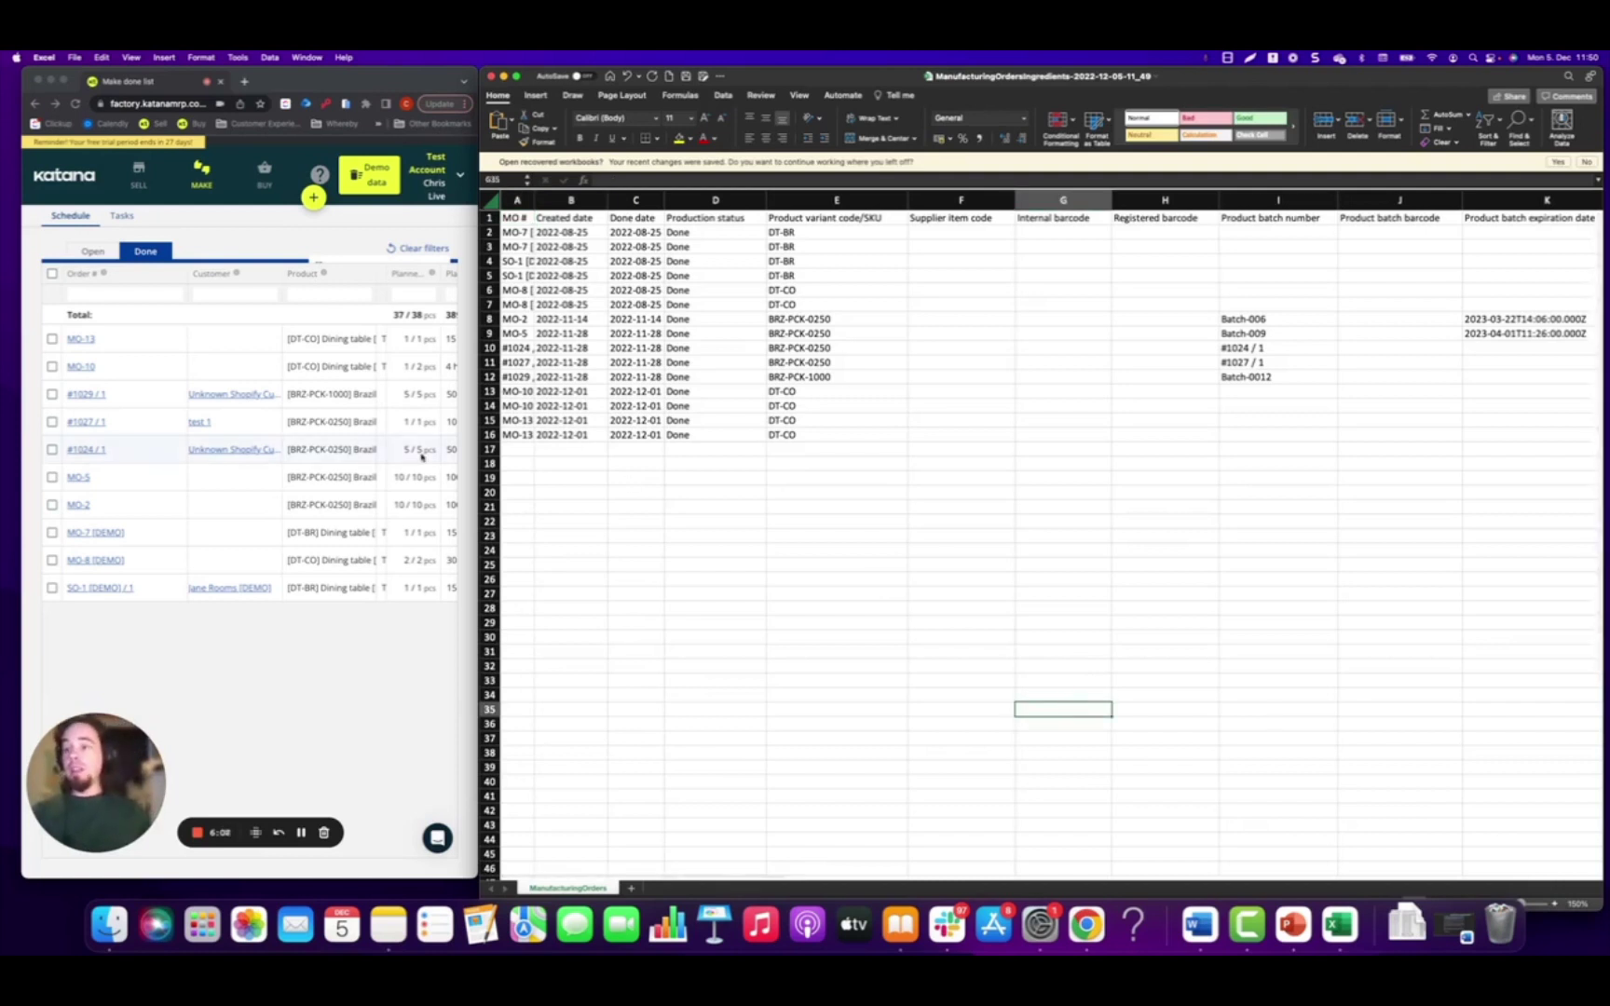
Check the repeated rows for each manufacturing order and widen the MO # column
left_click(489, 232)
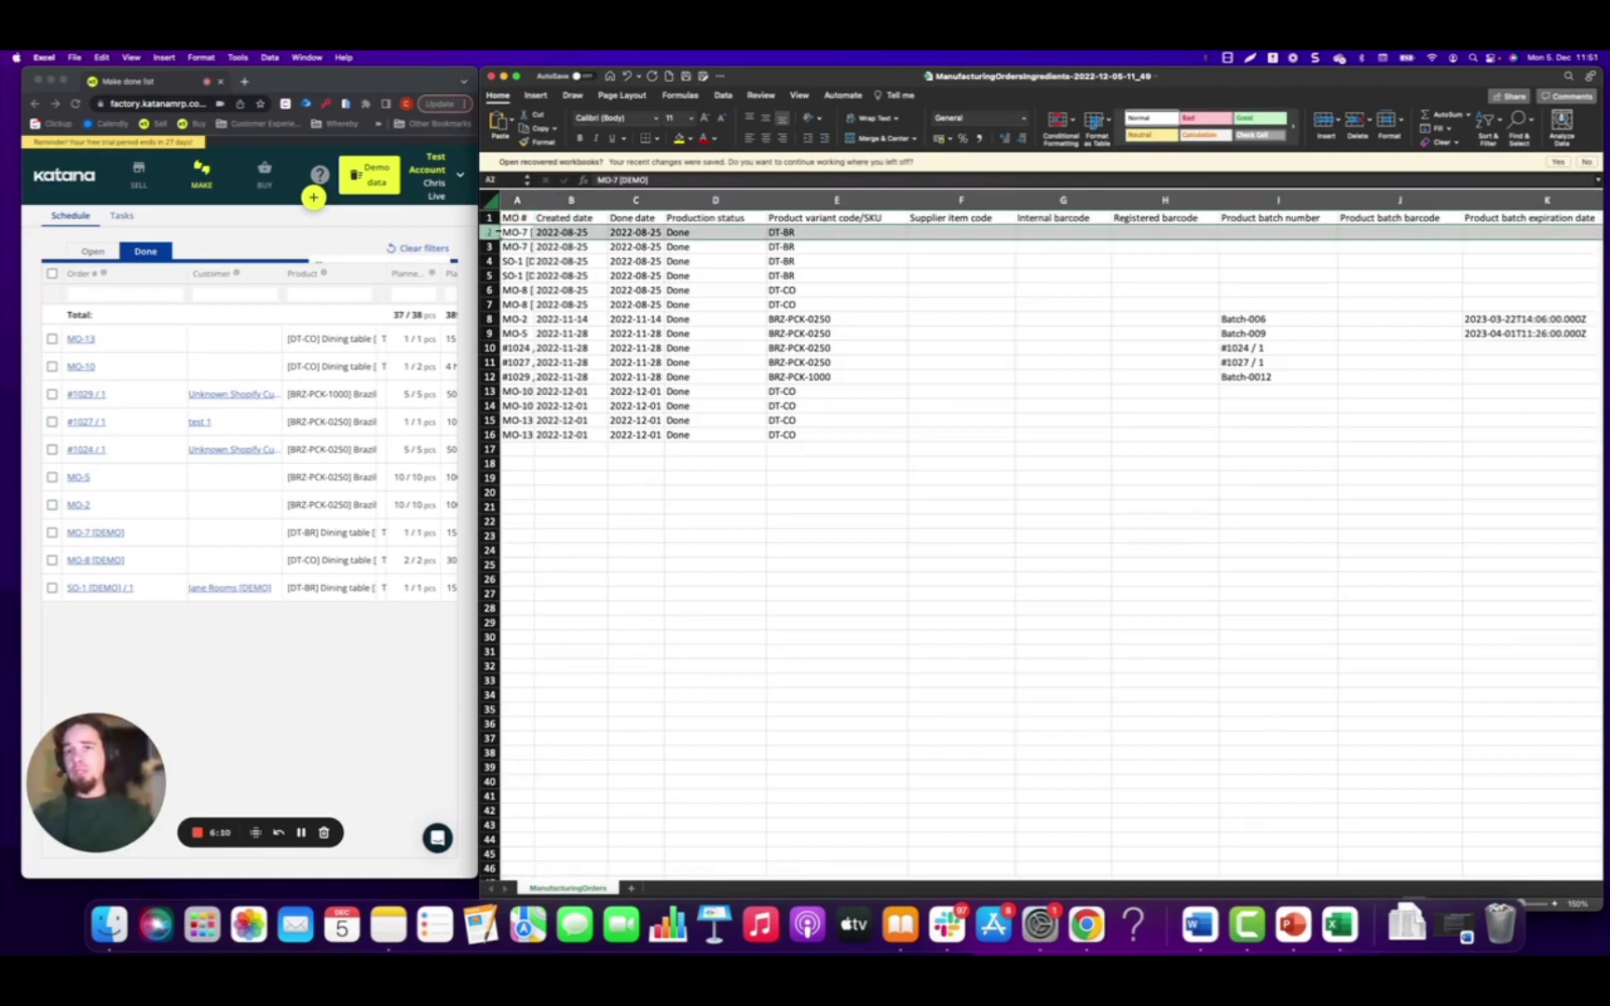
left_click(489, 246)
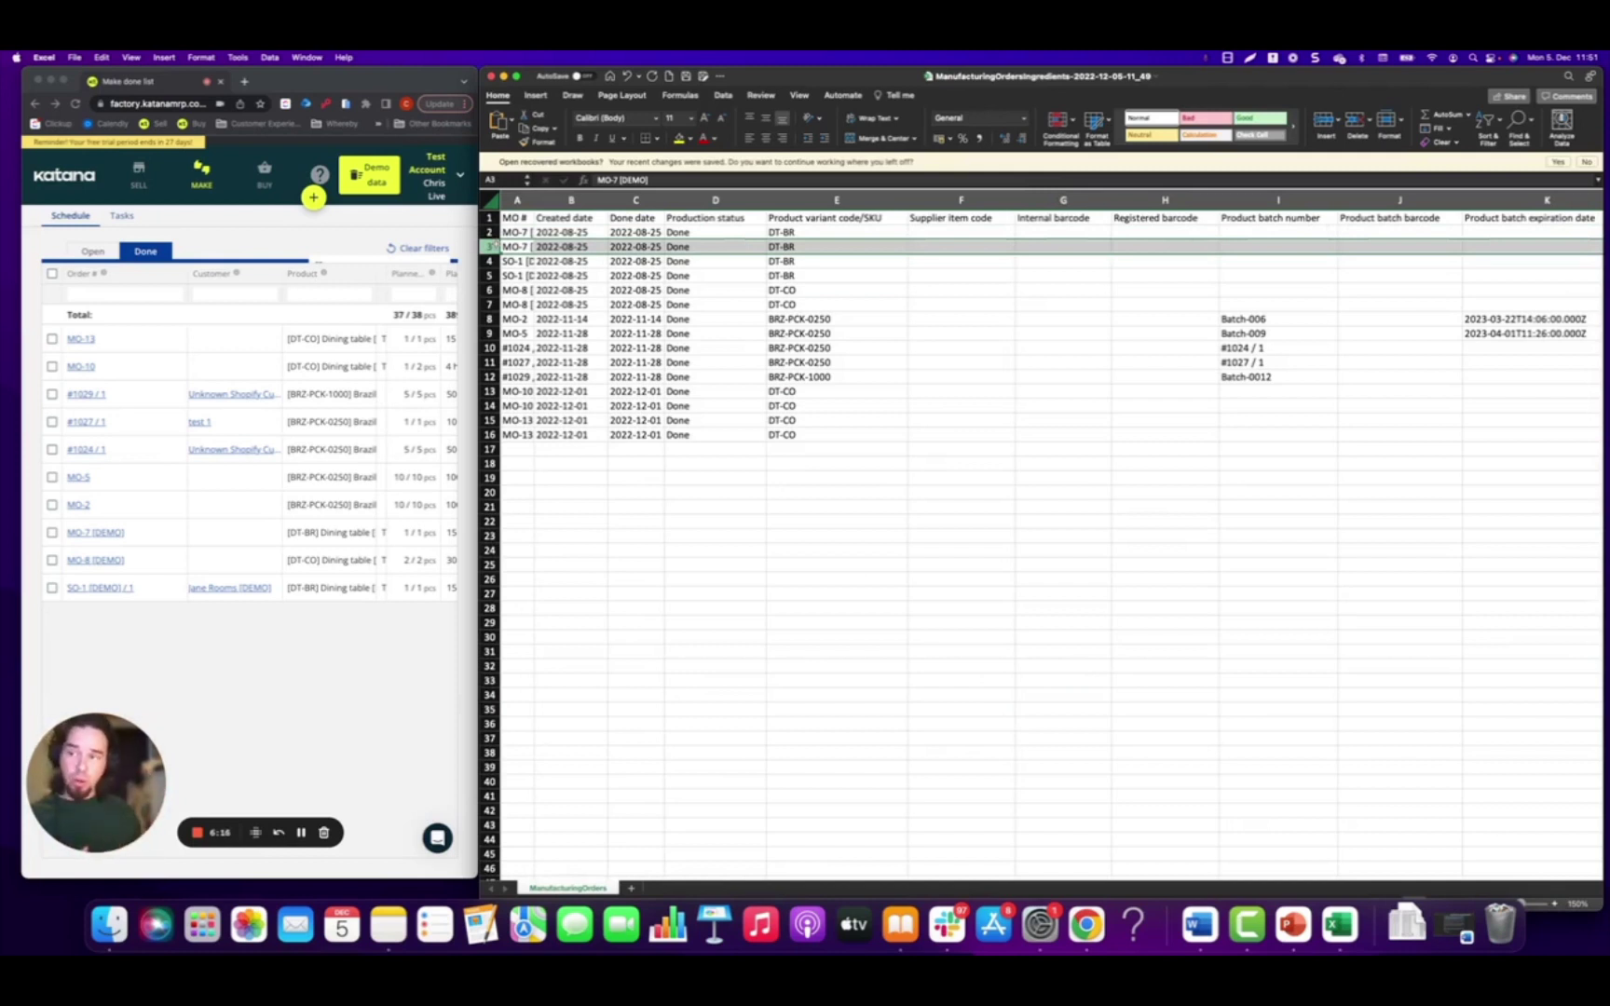
left_click_drag(527, 233, 520, 261)
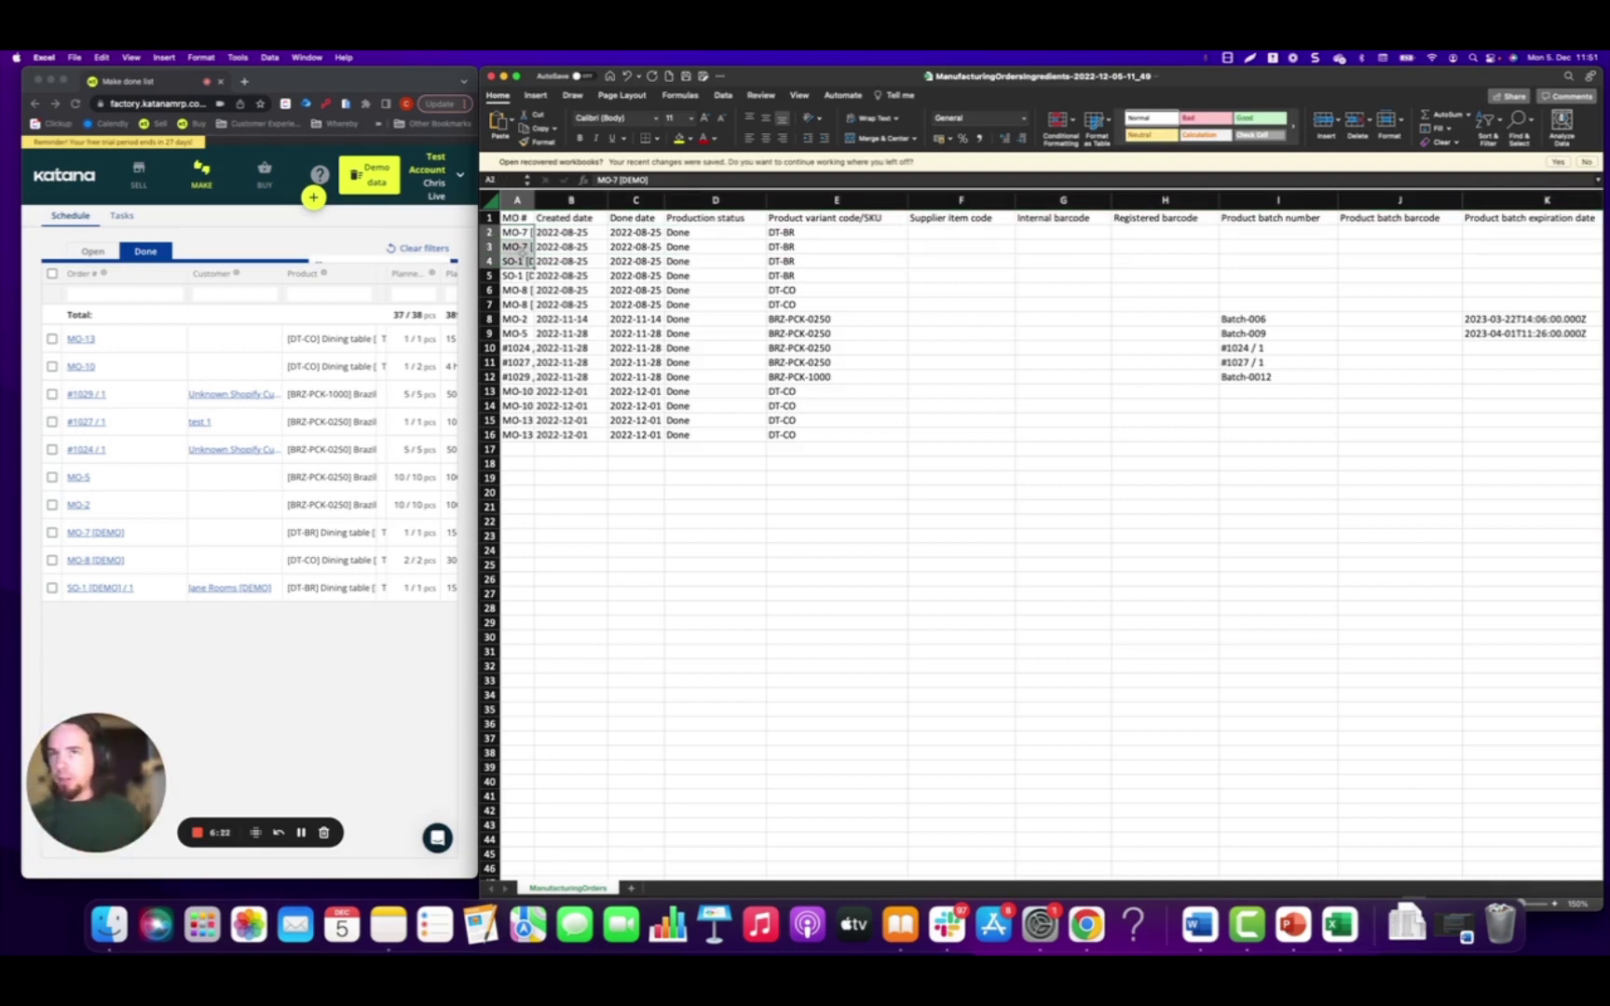
key("Right")
key("Down")
key("Down")
key("Down")
key("Down")
key("Down")
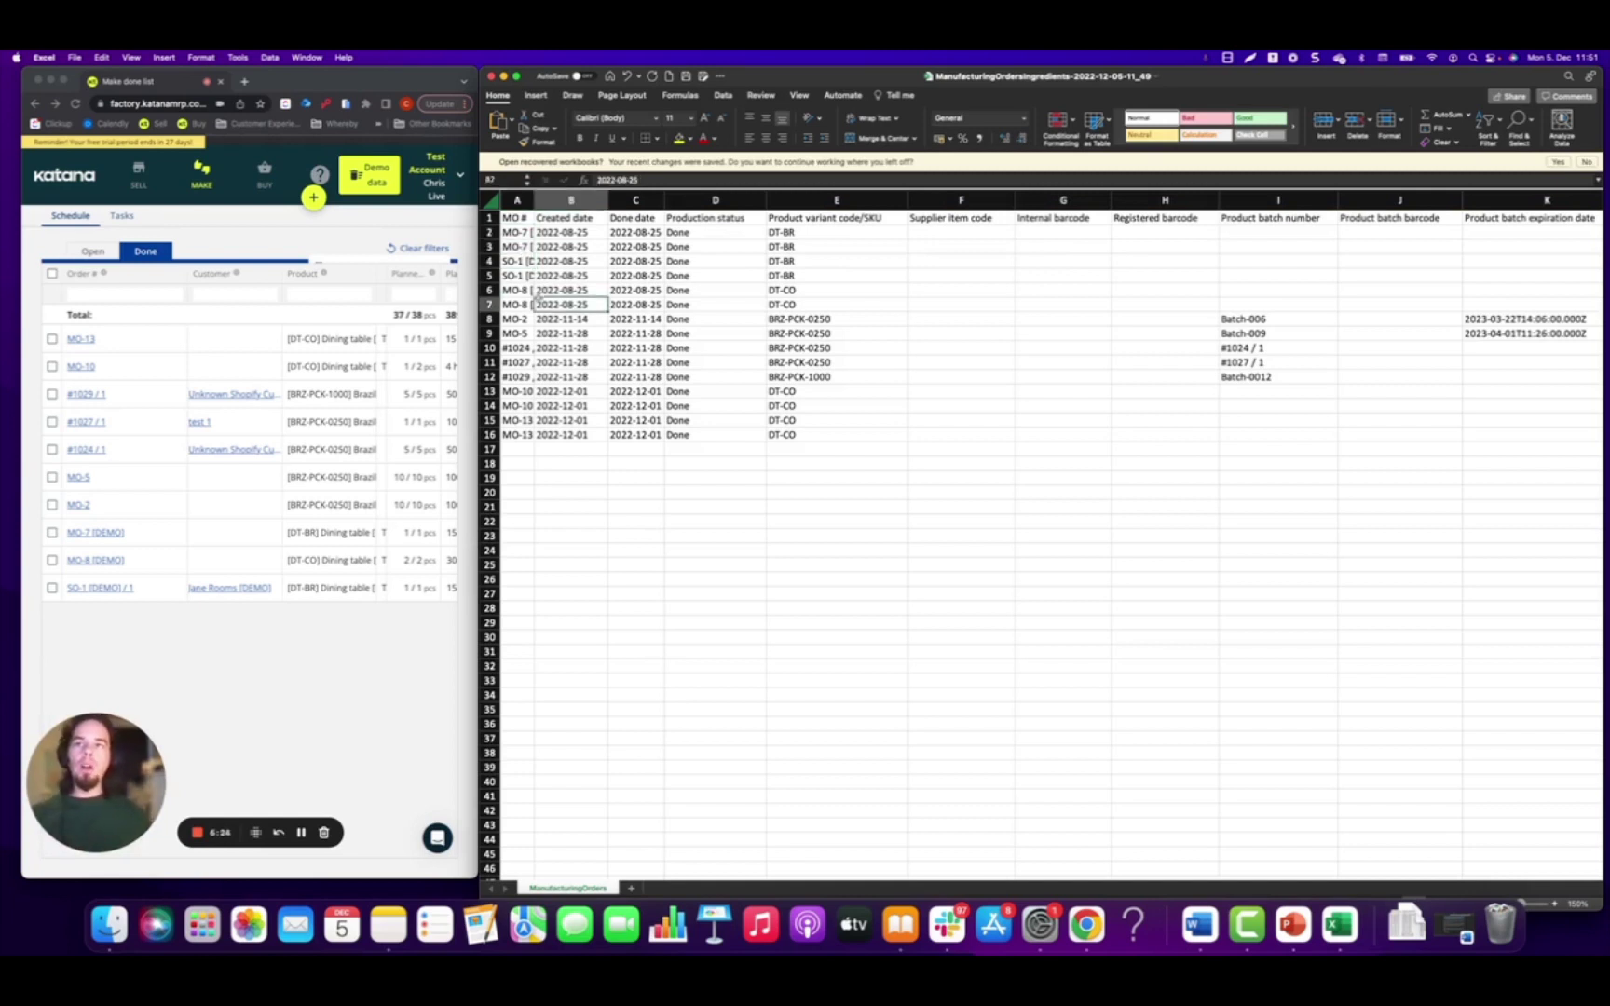
left_click_drag(533, 201, 550, 202)
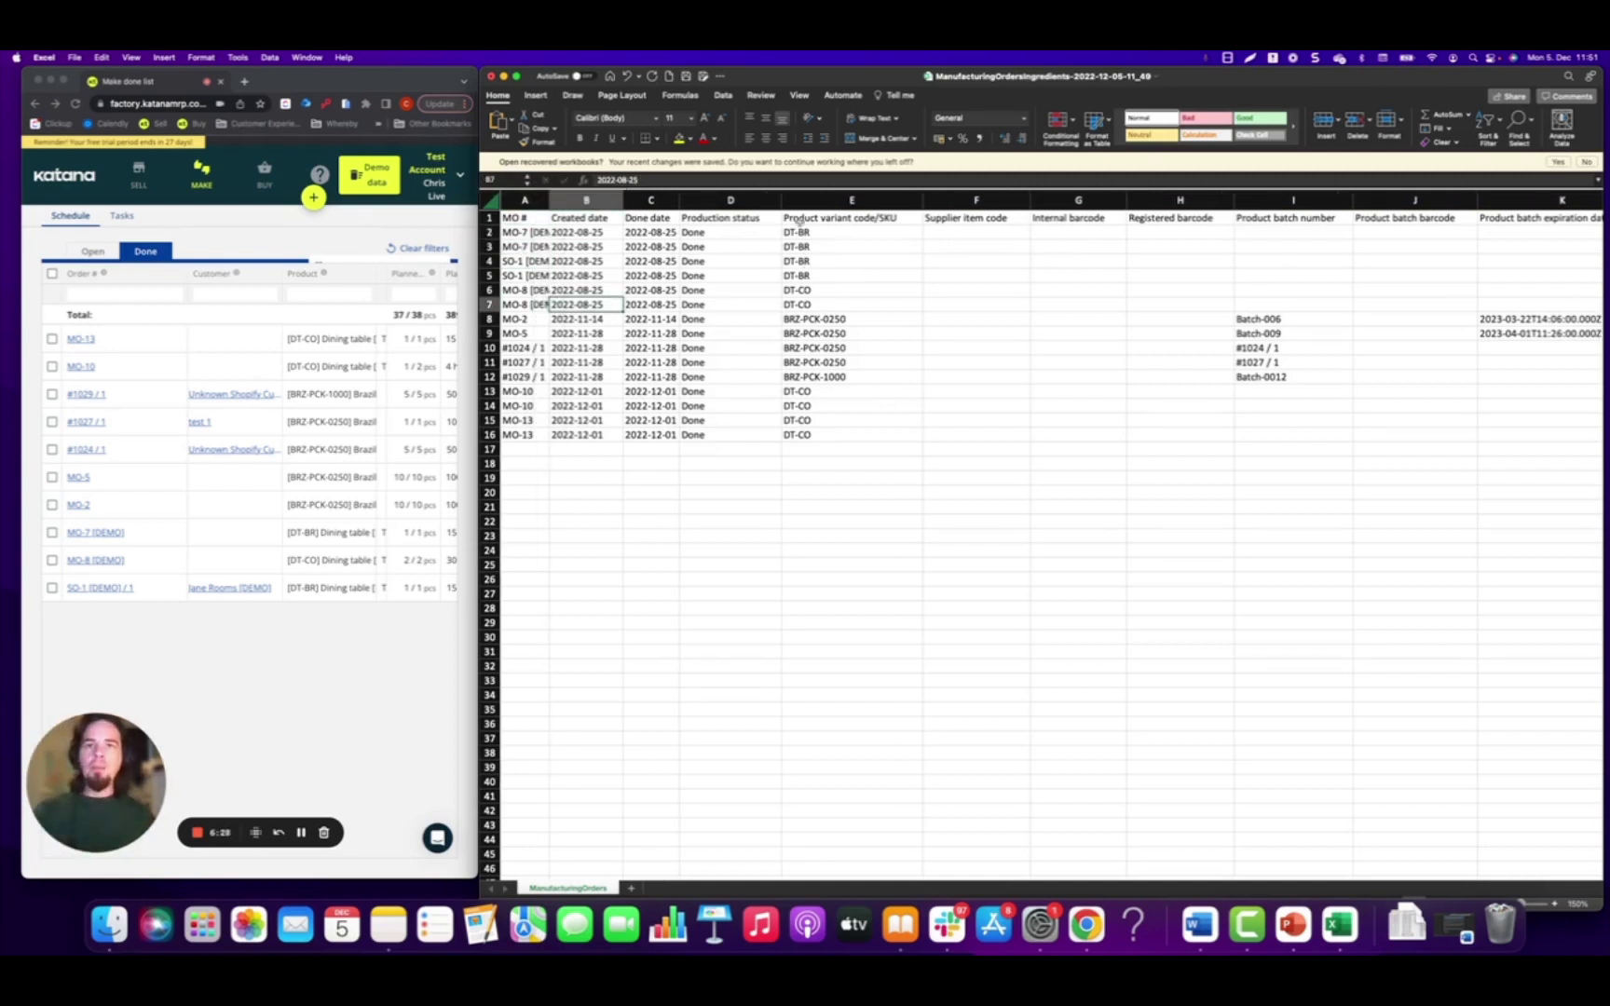
Add filters to the header row of the exported data, starting from the Product variant code/SKU heading
left_click(842, 221)
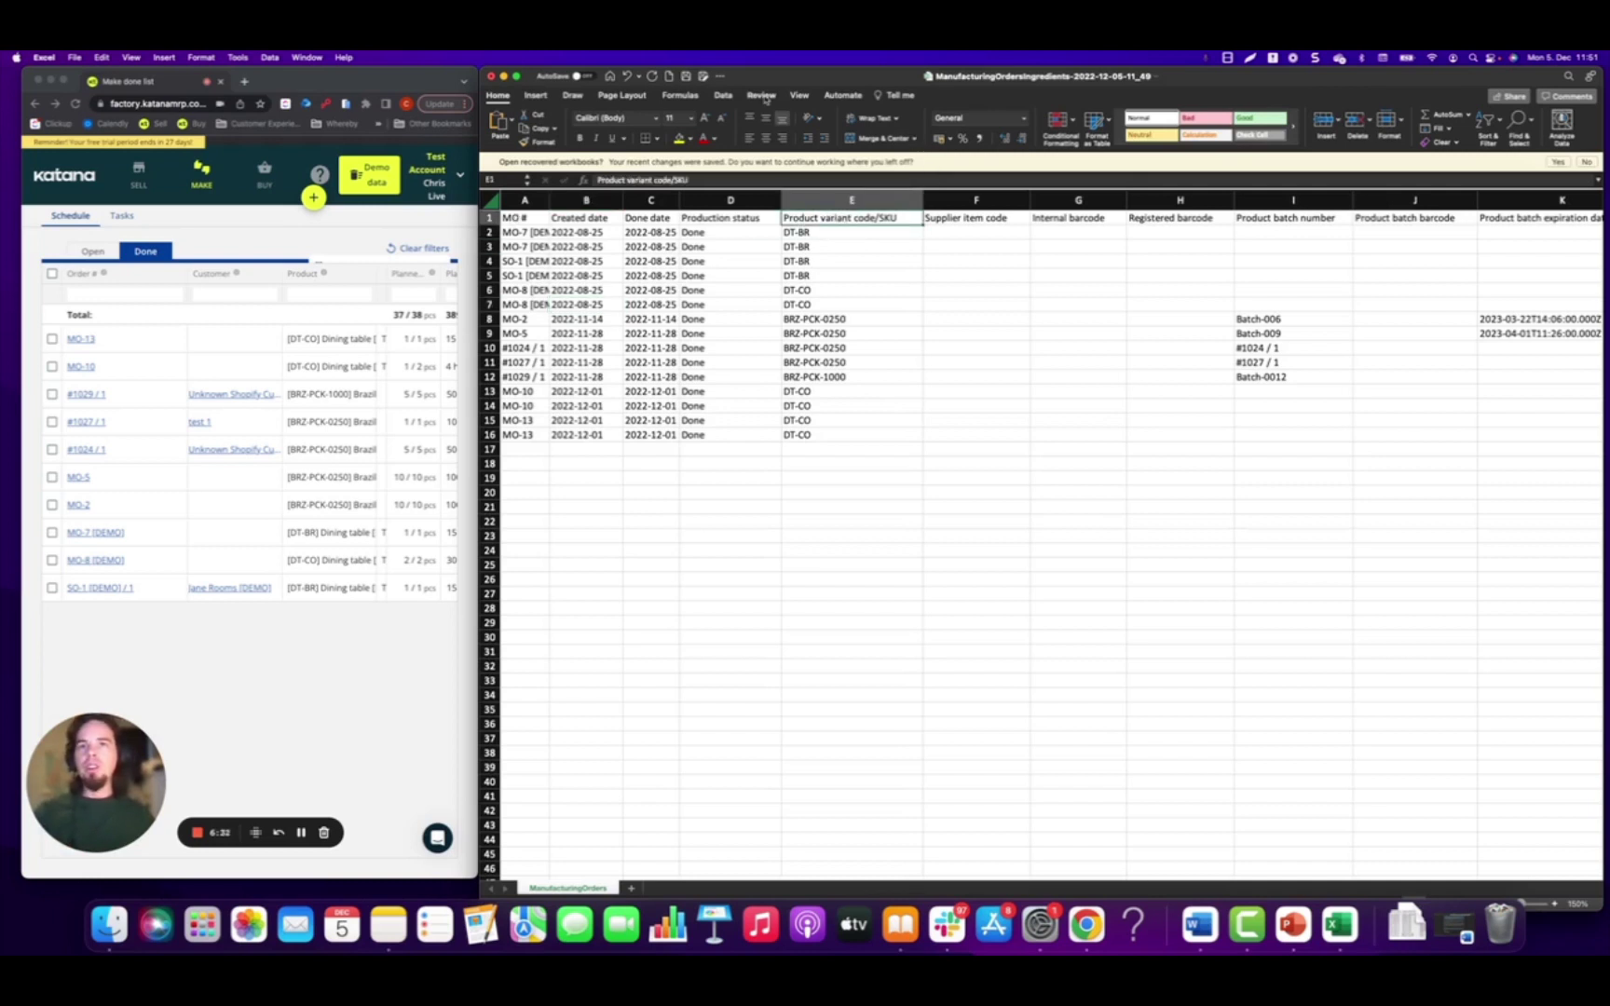
left_click(723, 96)
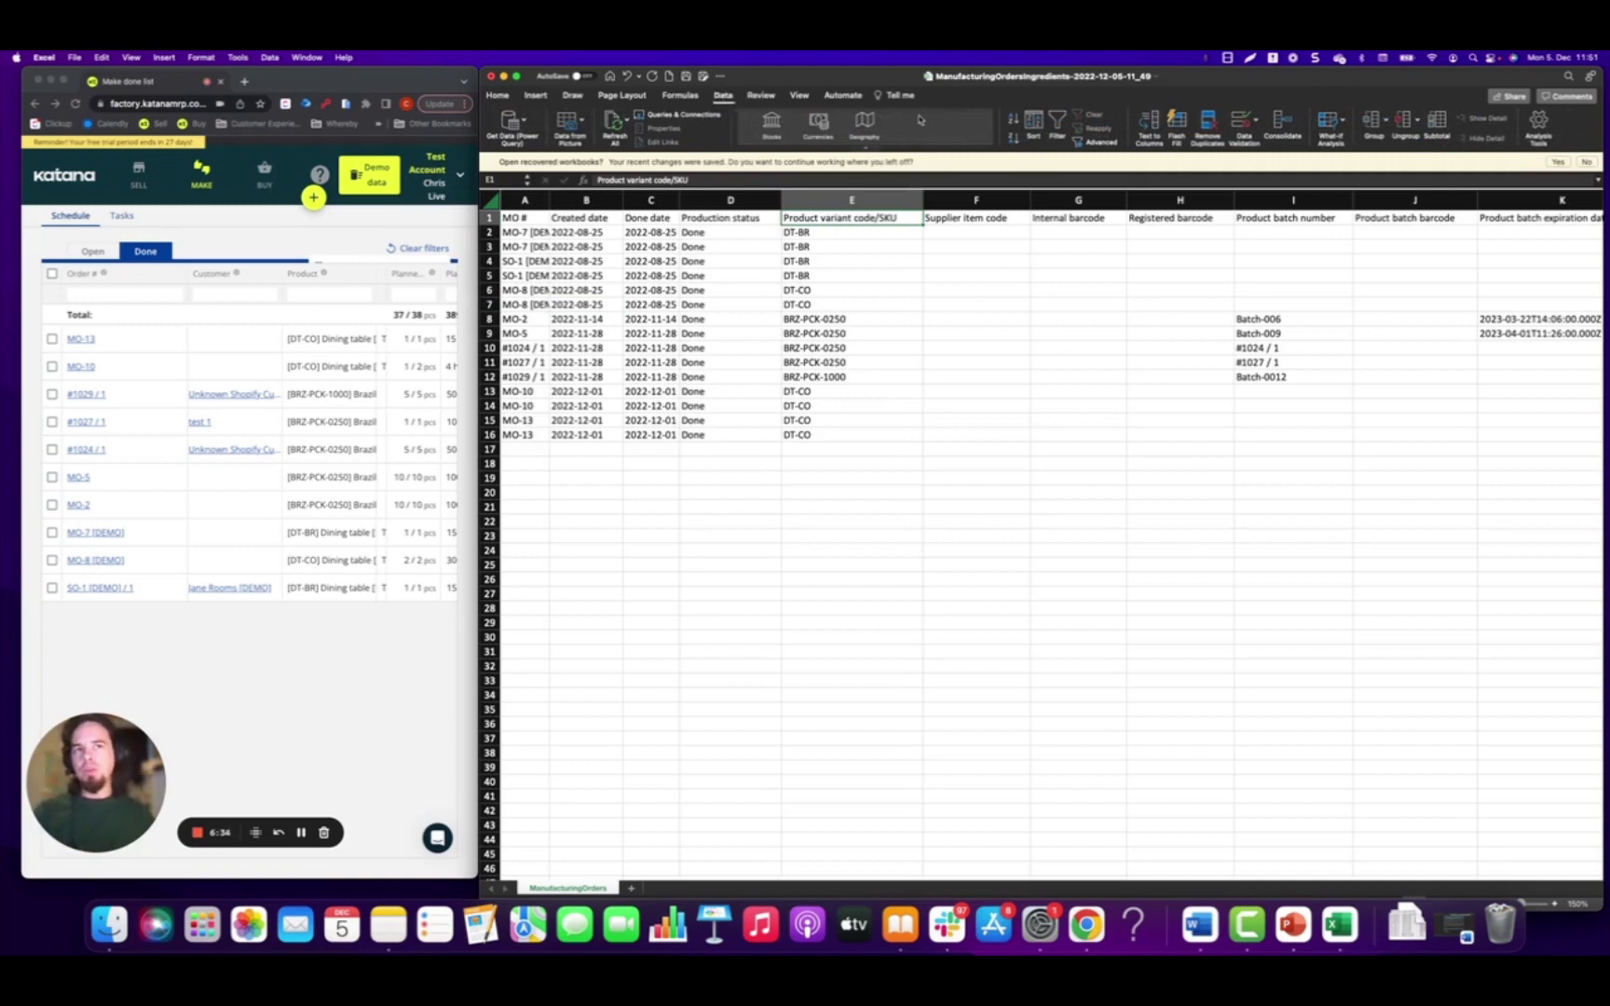
left_click(1059, 137)
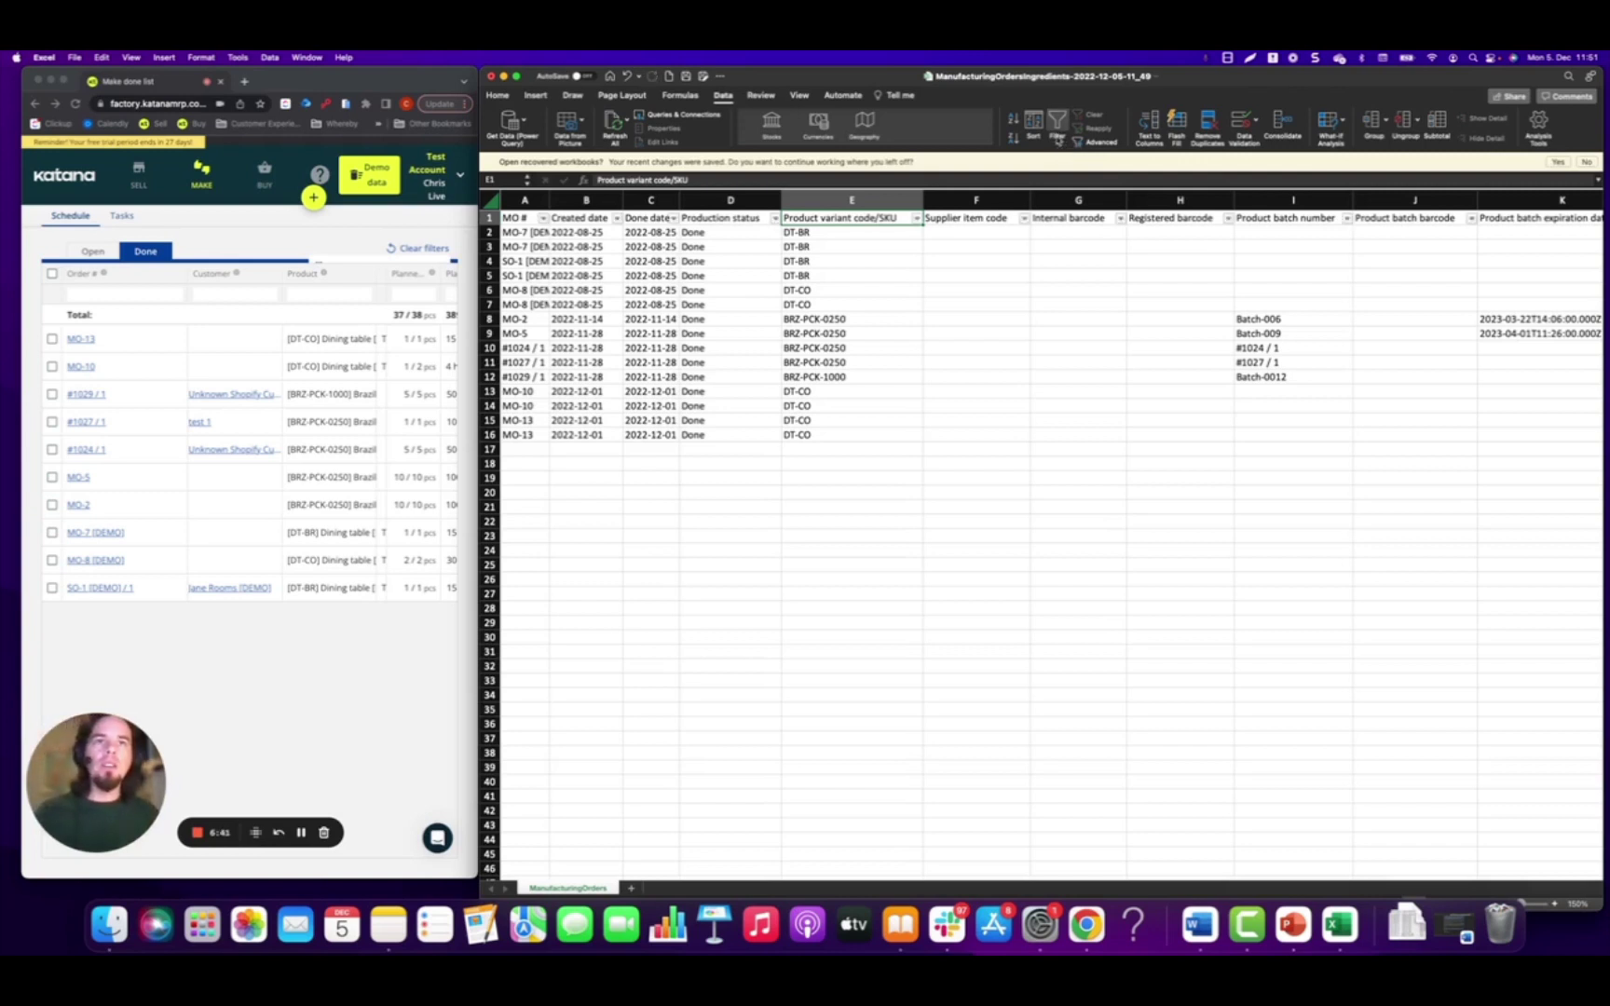
Filter the Product variant code/SKU column to exclude BRZ-PCK-0250 and BRZ-PCK-1000, keeping only DT-BR and DT-CO
left_click(918, 220)
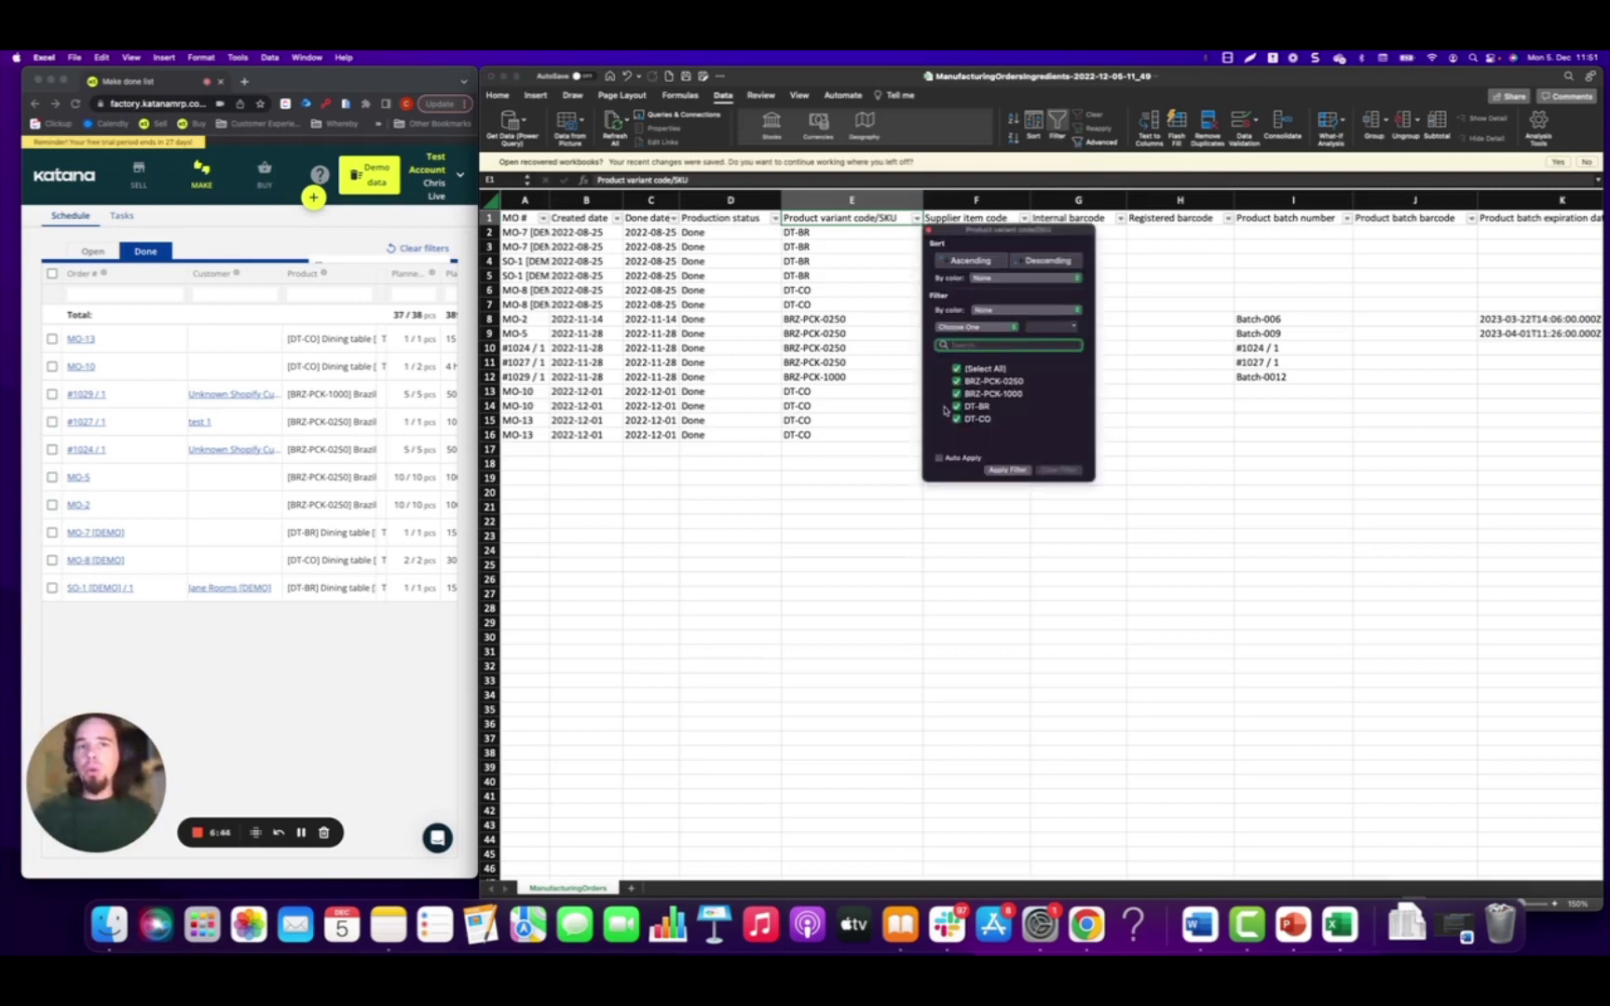
left_click(956, 393)
left_click(956, 382)
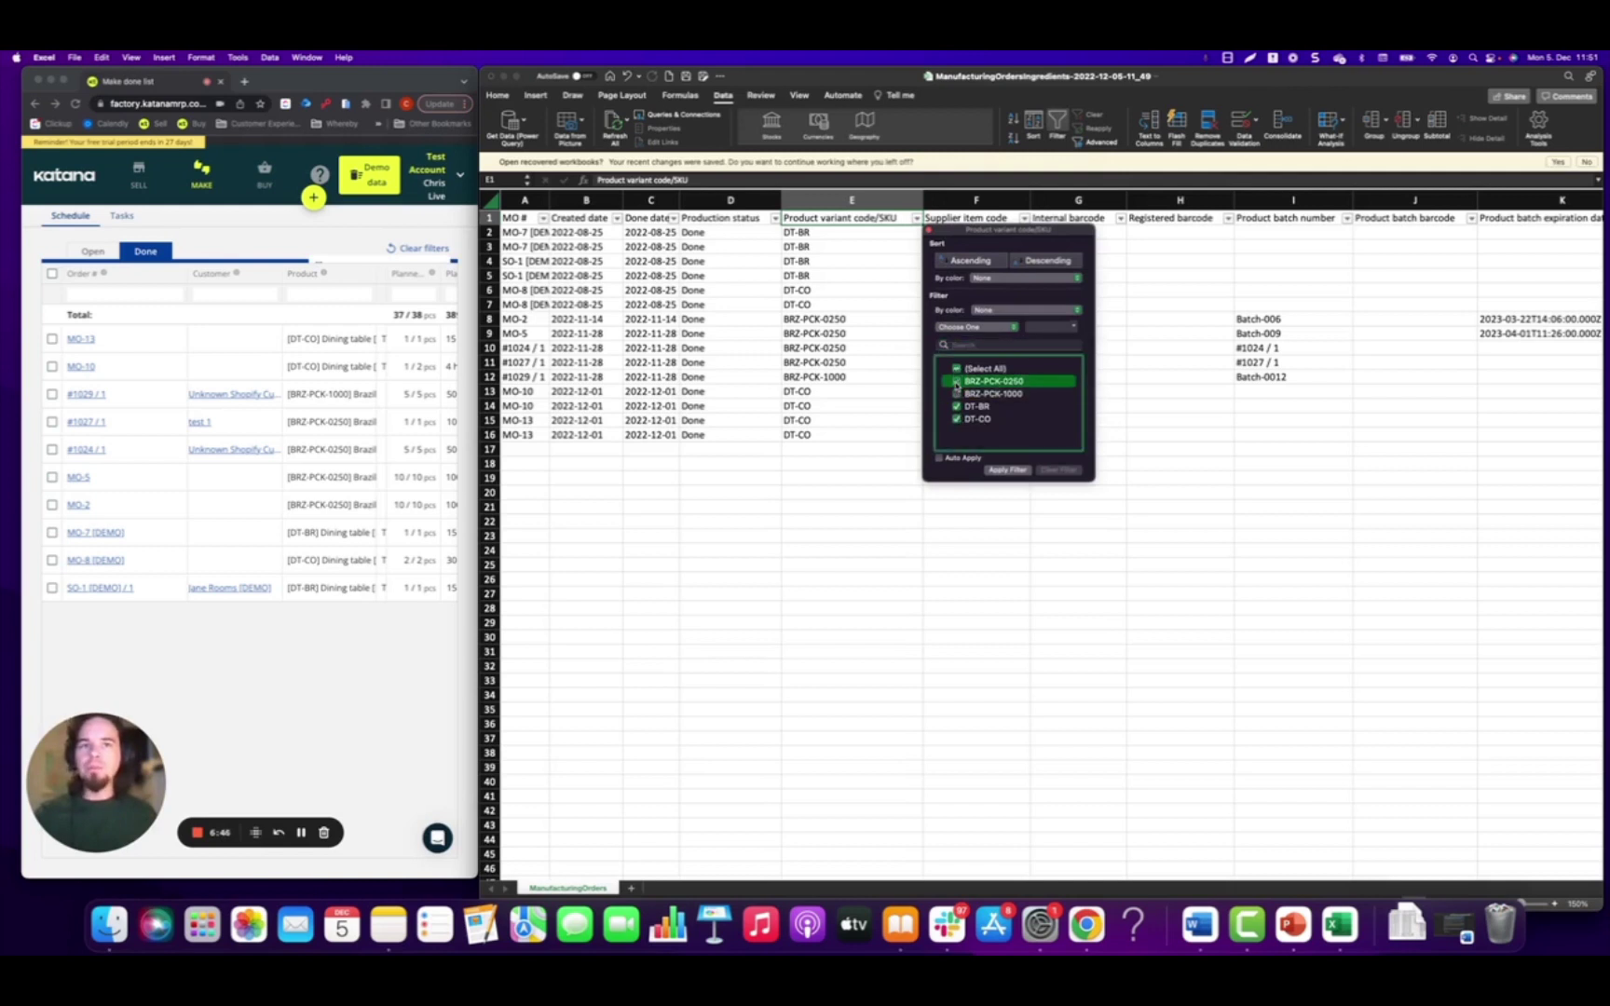
left_click(1003, 469)
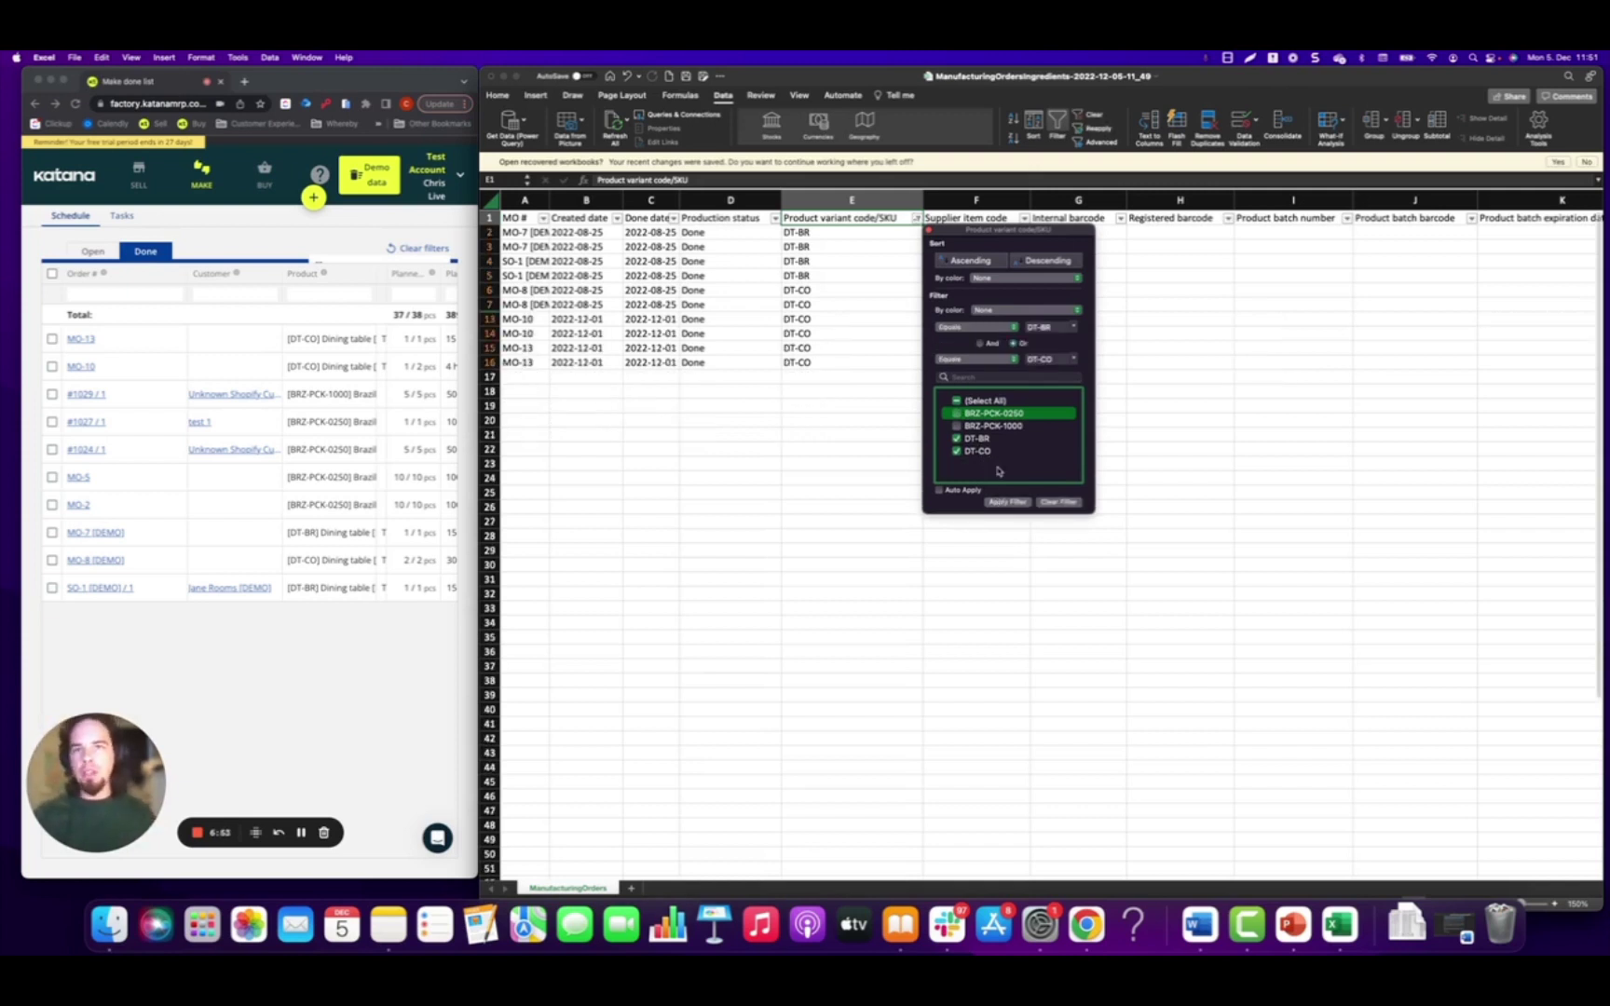
left_click(827, 512)
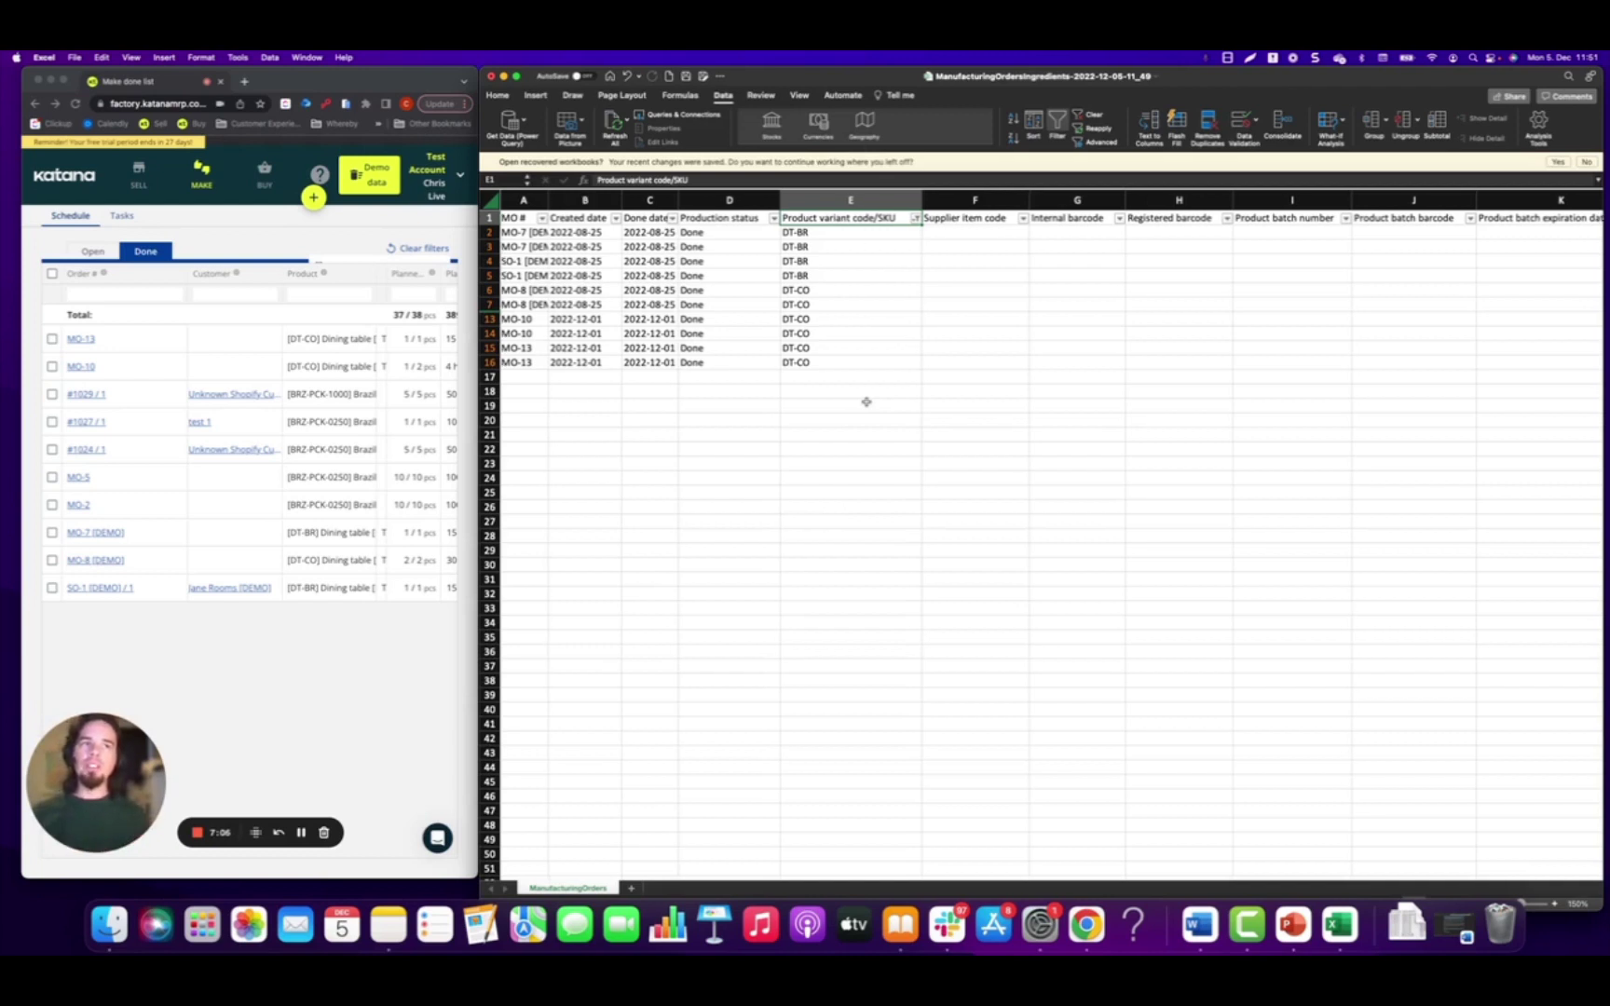
Compare the planned and actual product quantities of the filtered dining table orders, particularly in row 13
scroll(866, 402, "right", 5)
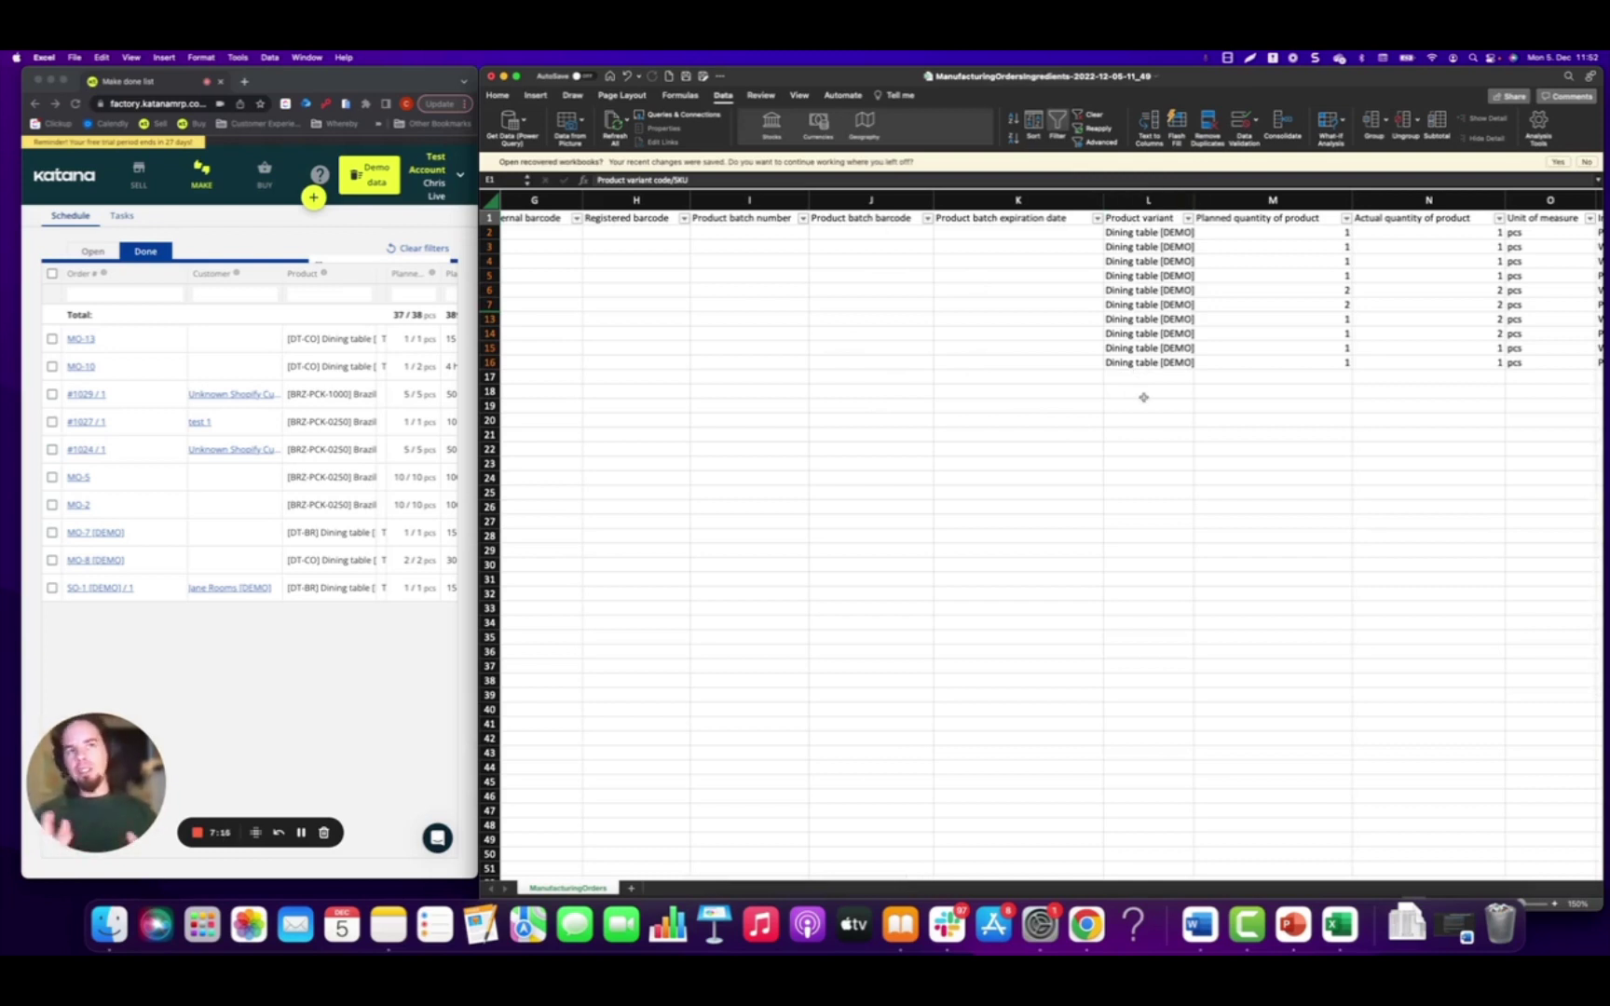
scroll(1143, 397, "right", 4)
scroll(1143, 397, "right", 4)
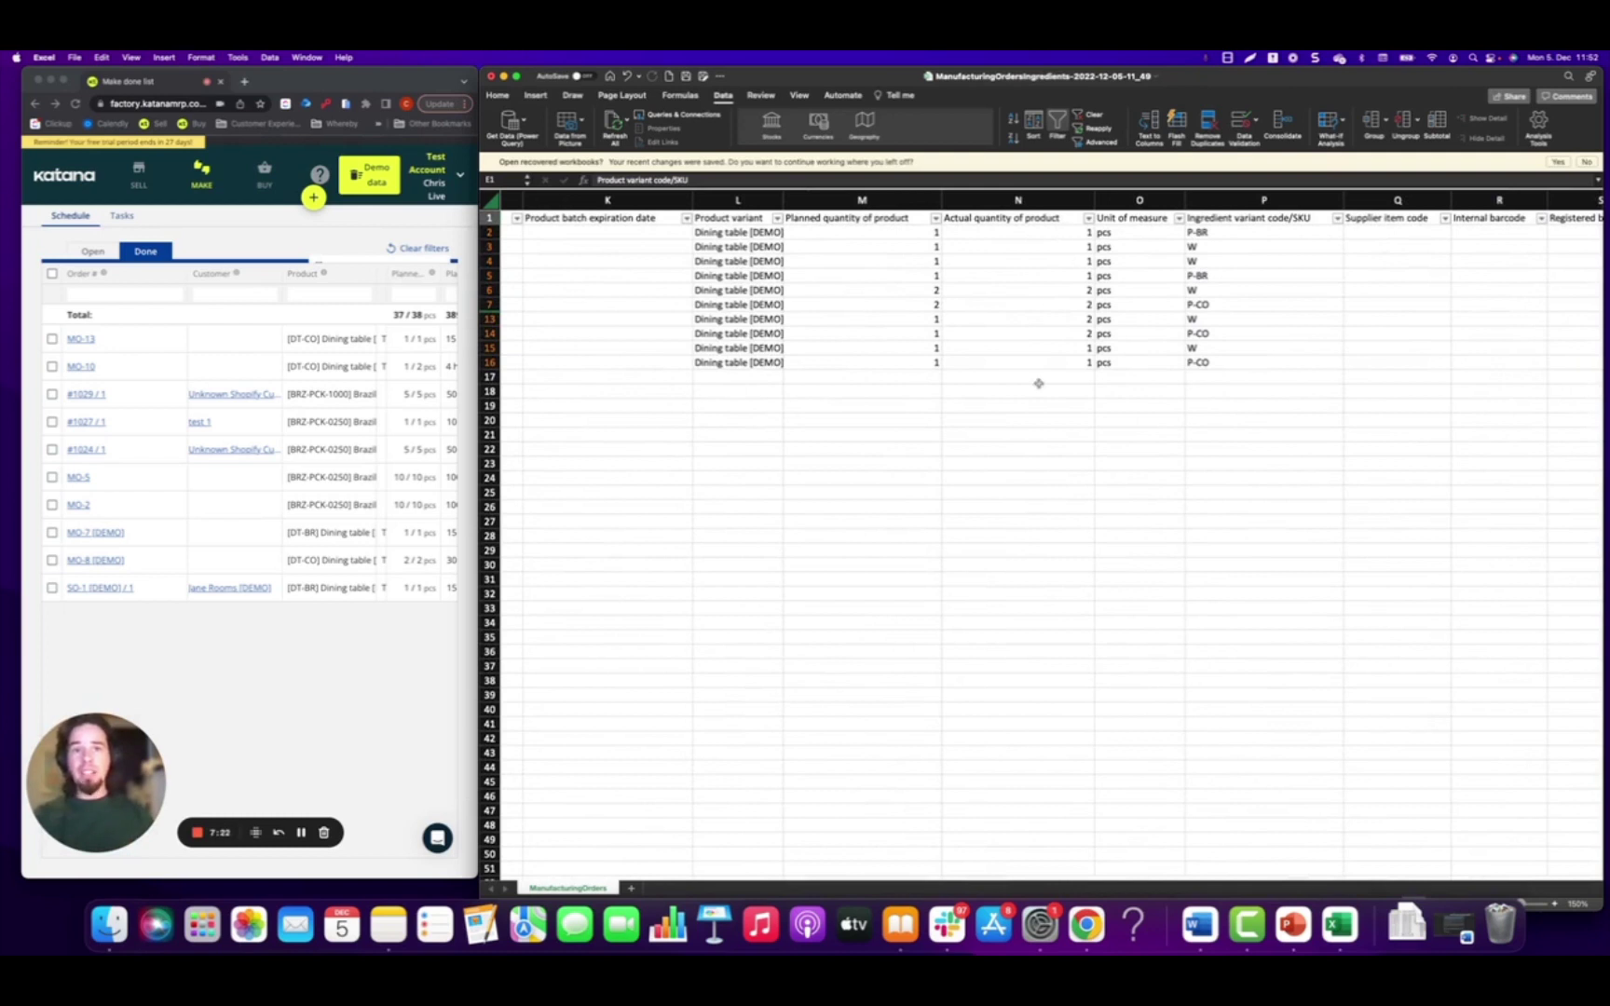
left_click(924, 317)
left_click(973, 317)
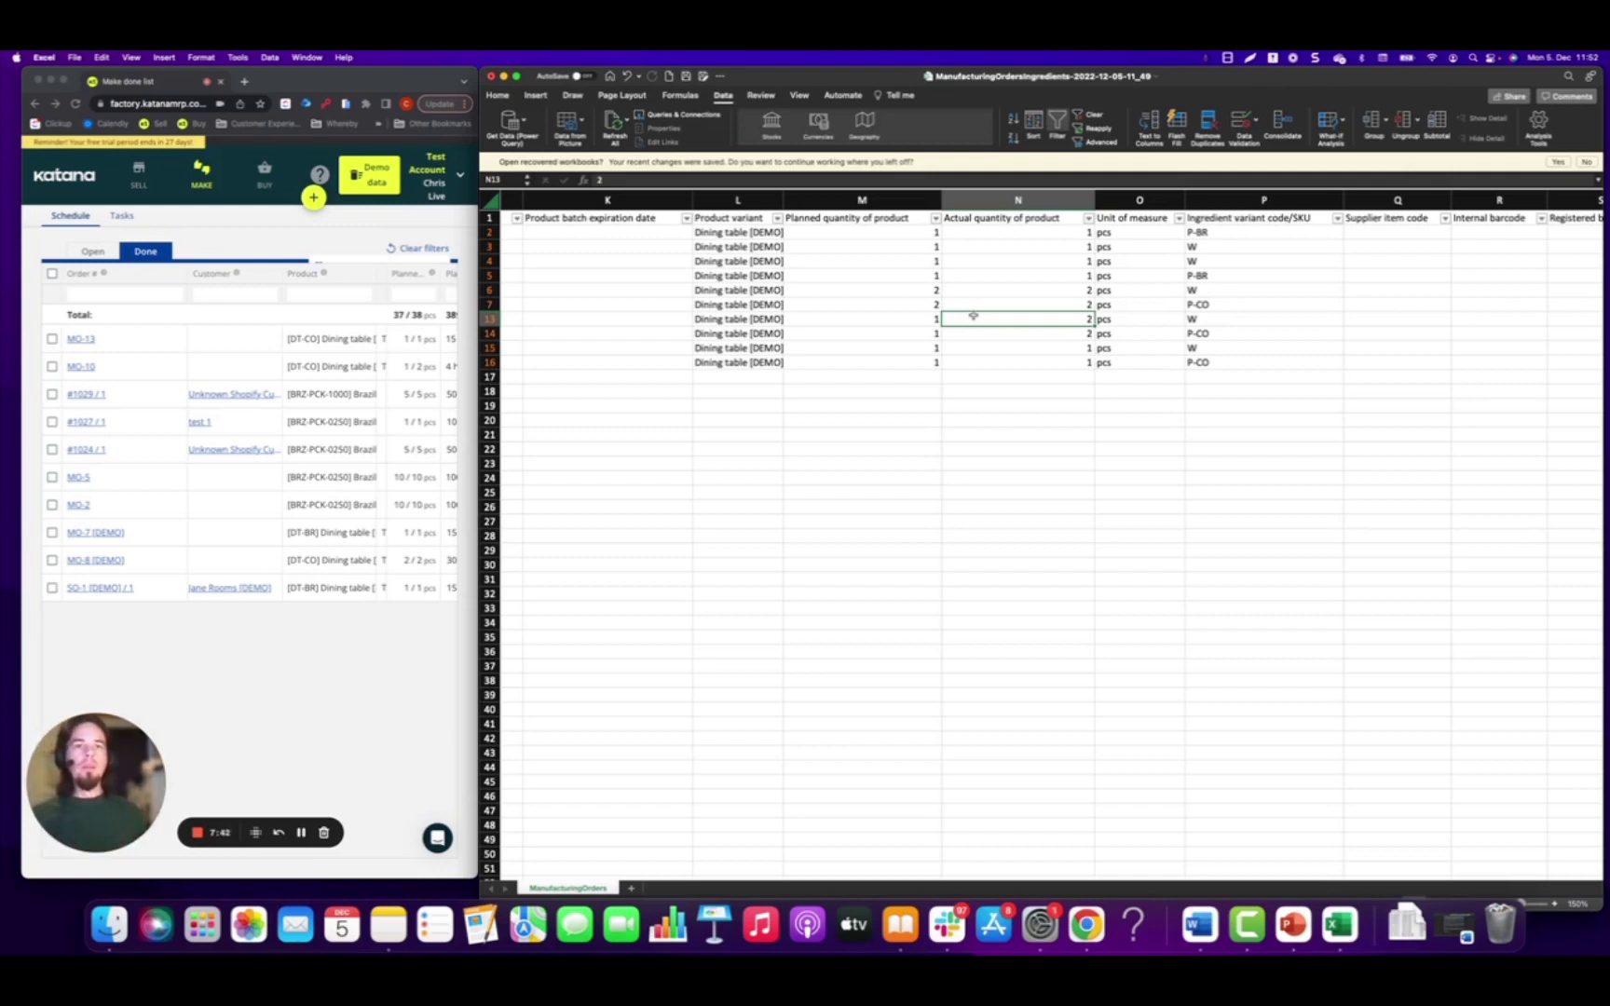
Examine the ingredient variants, ingredient notes, and planned and actual ingredient quantities of the filtered orders
scroll(973, 316, "right", 5)
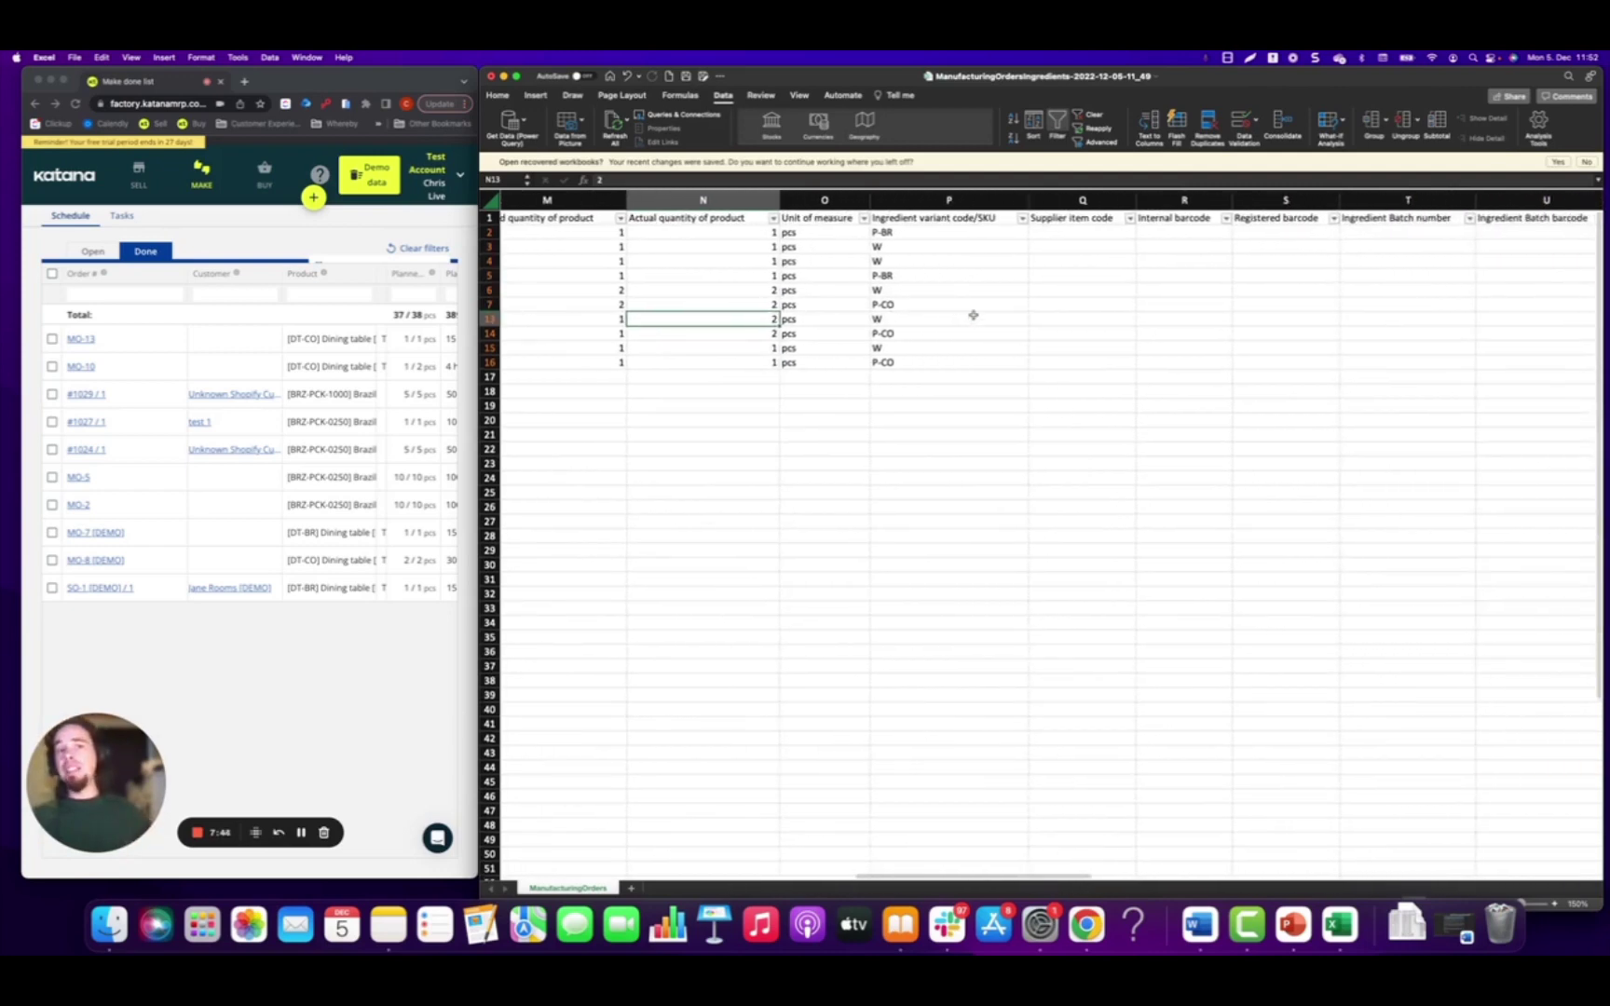
scroll(973, 316, "right", 5)
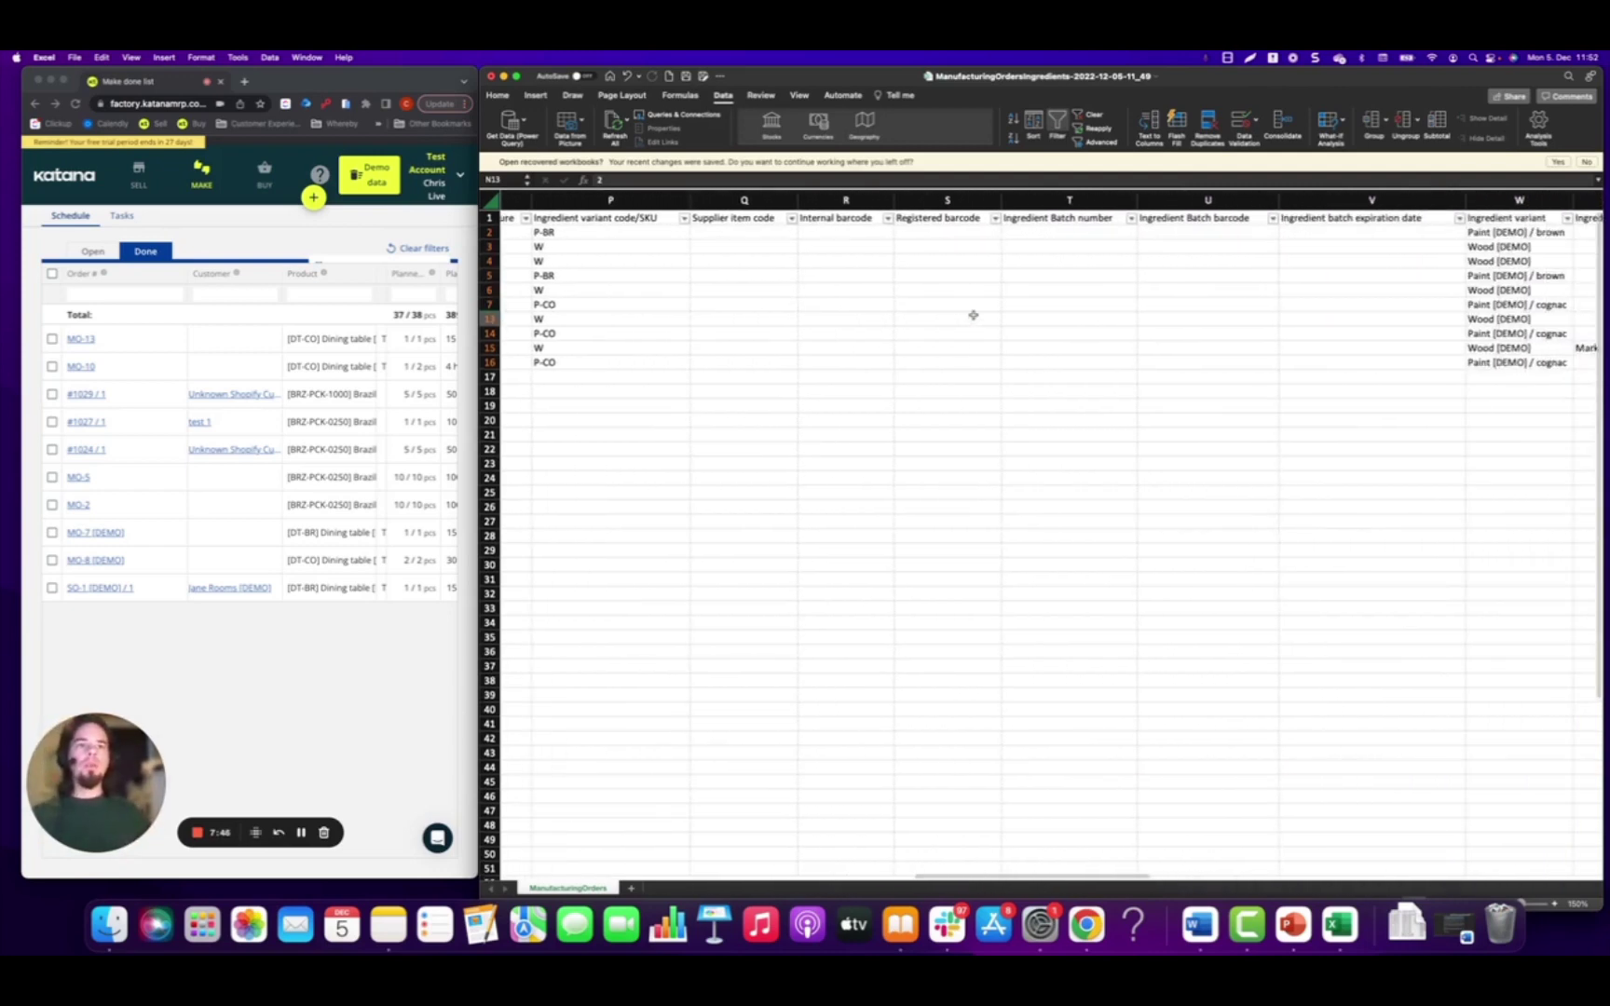
scroll(1139, 328, "right", 5)
scroll(1139, 327, "right", 5)
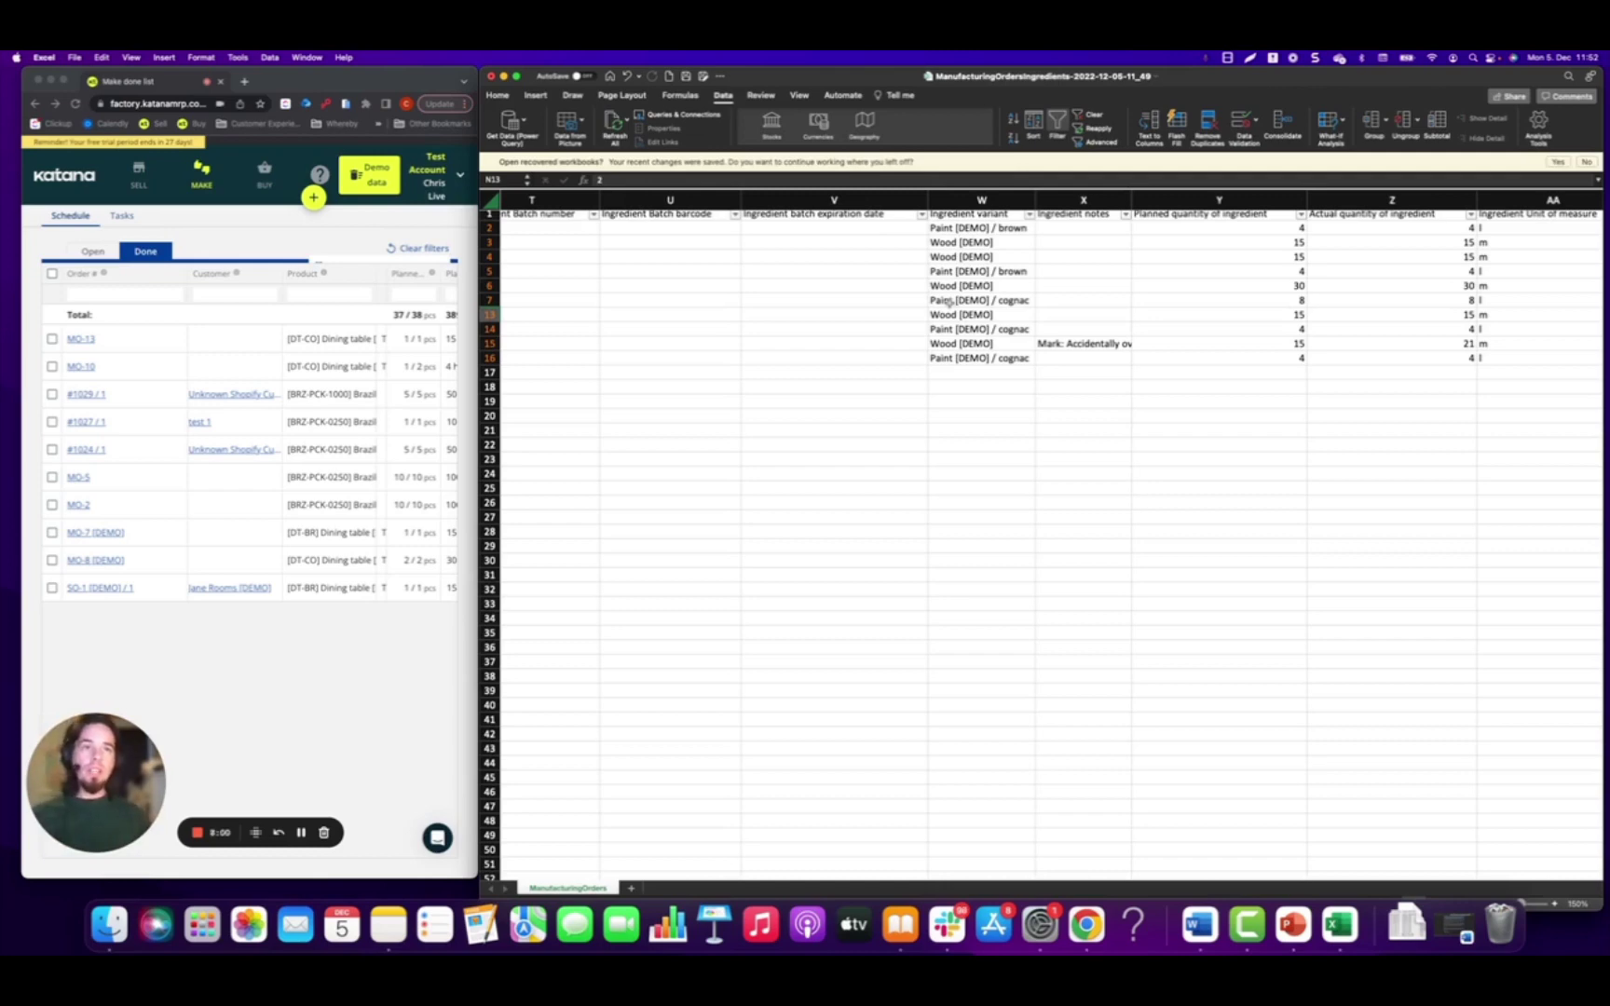
Compare the planned and actual ingredient quantities row by row for the filtered dining table orders, down to row 15
scroll(949, 302, "right", 5)
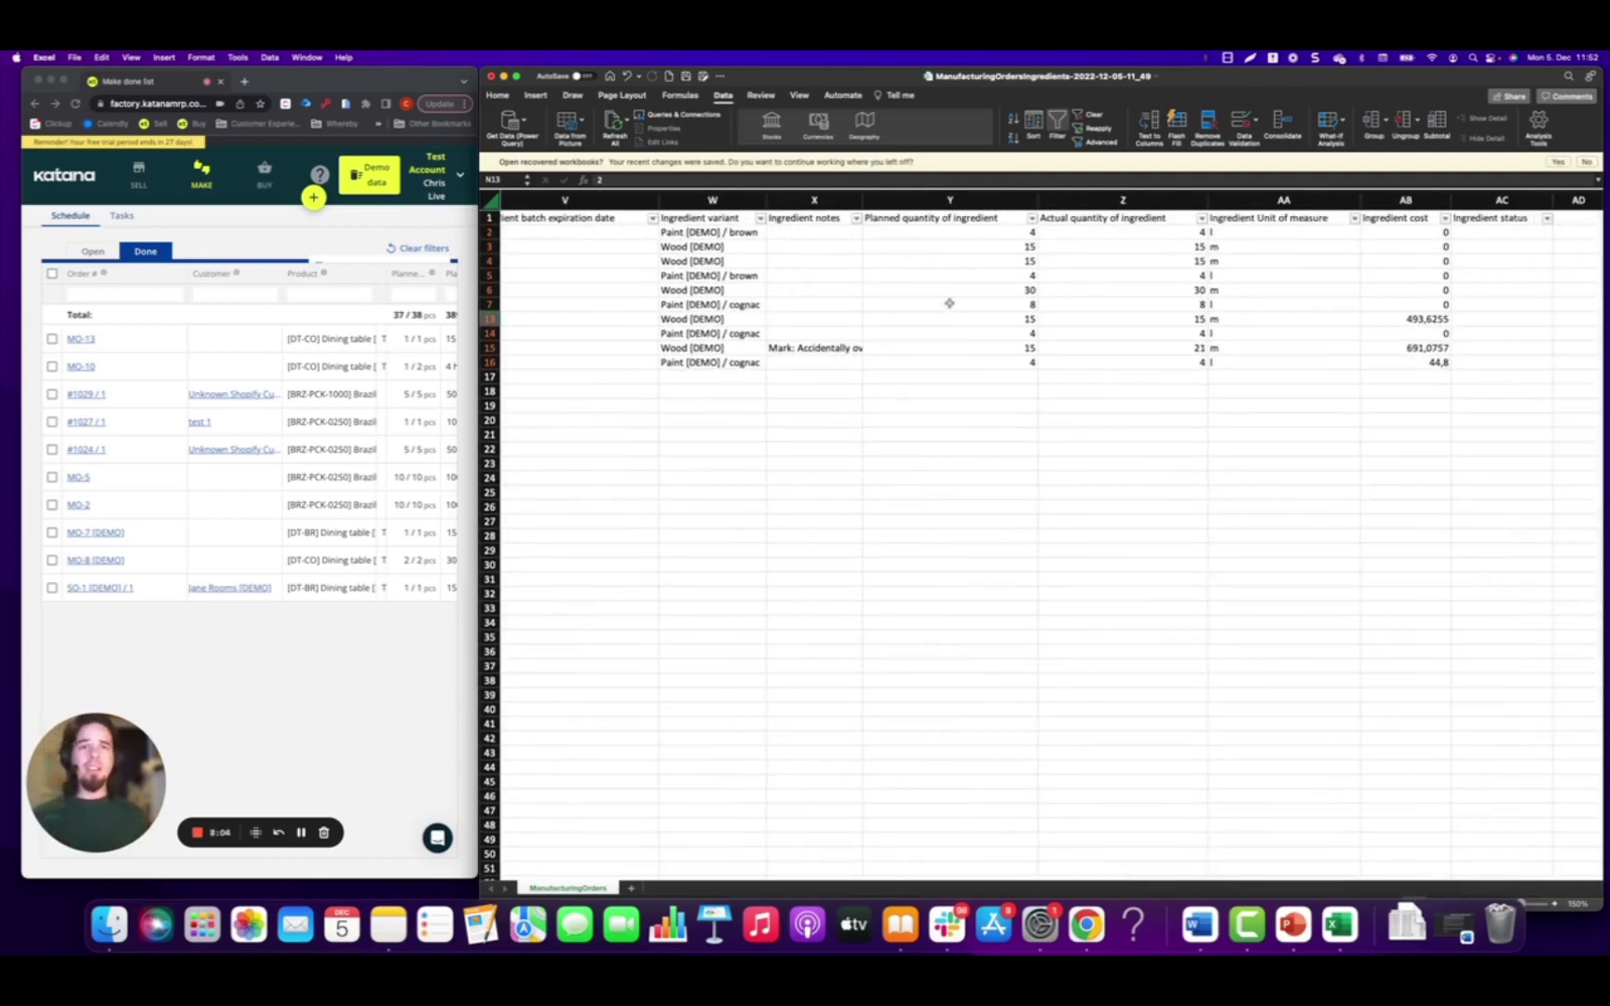
left_click(979, 233)
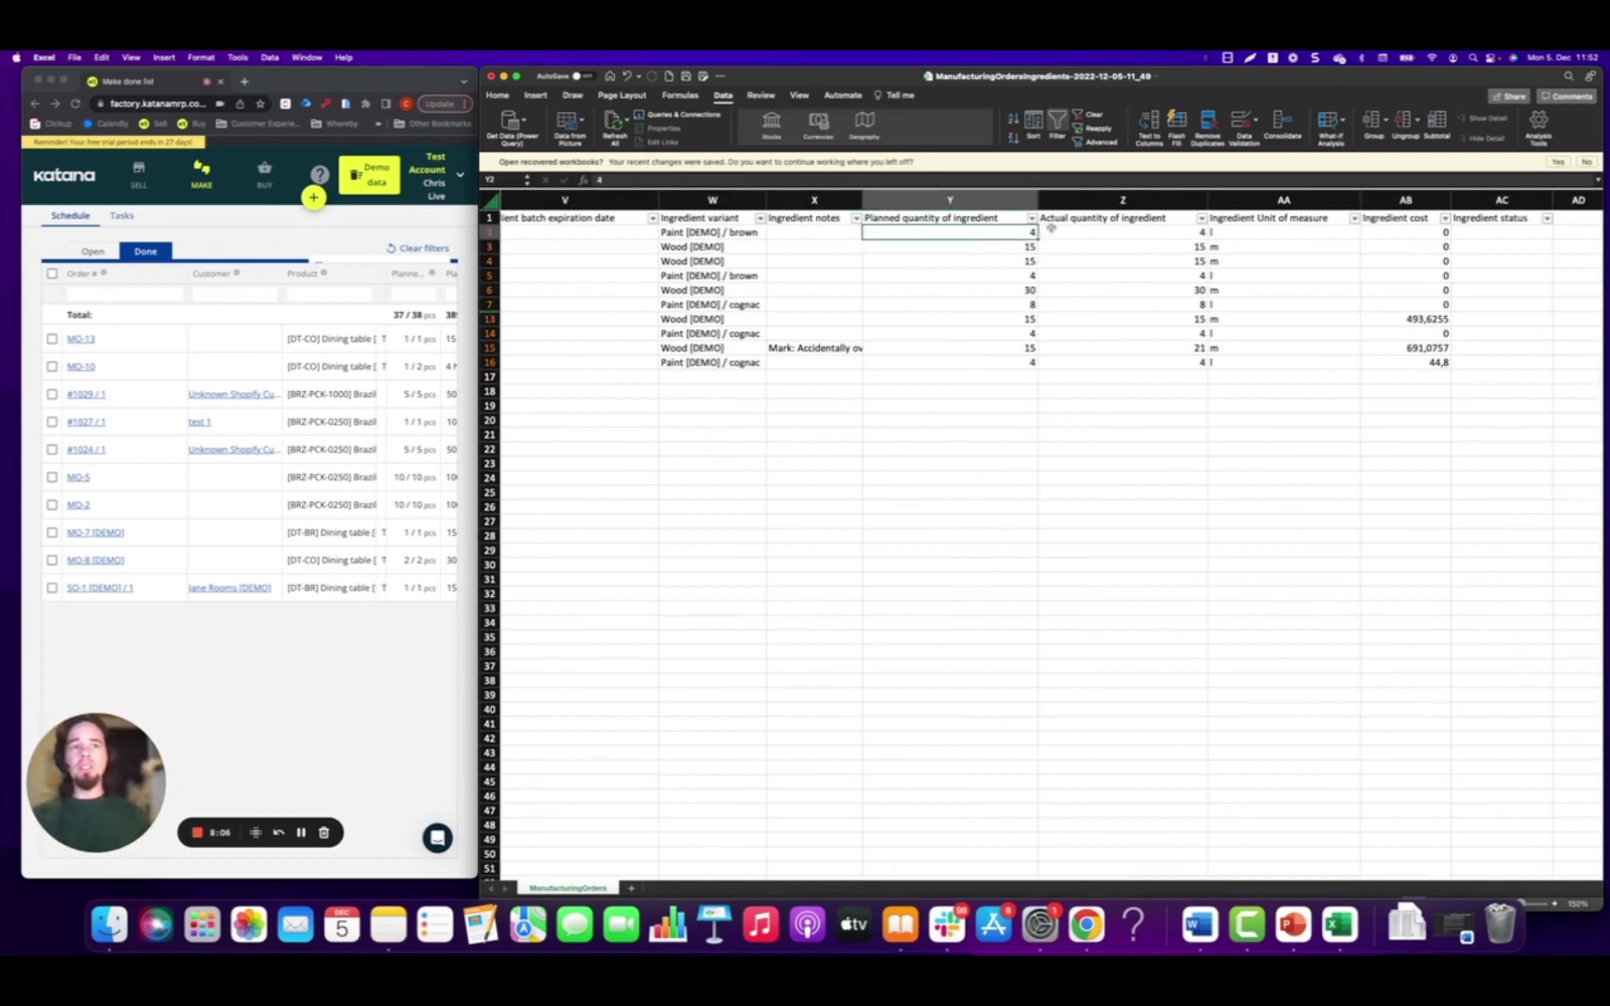
left_click(1136, 232)
left_click(978, 248)
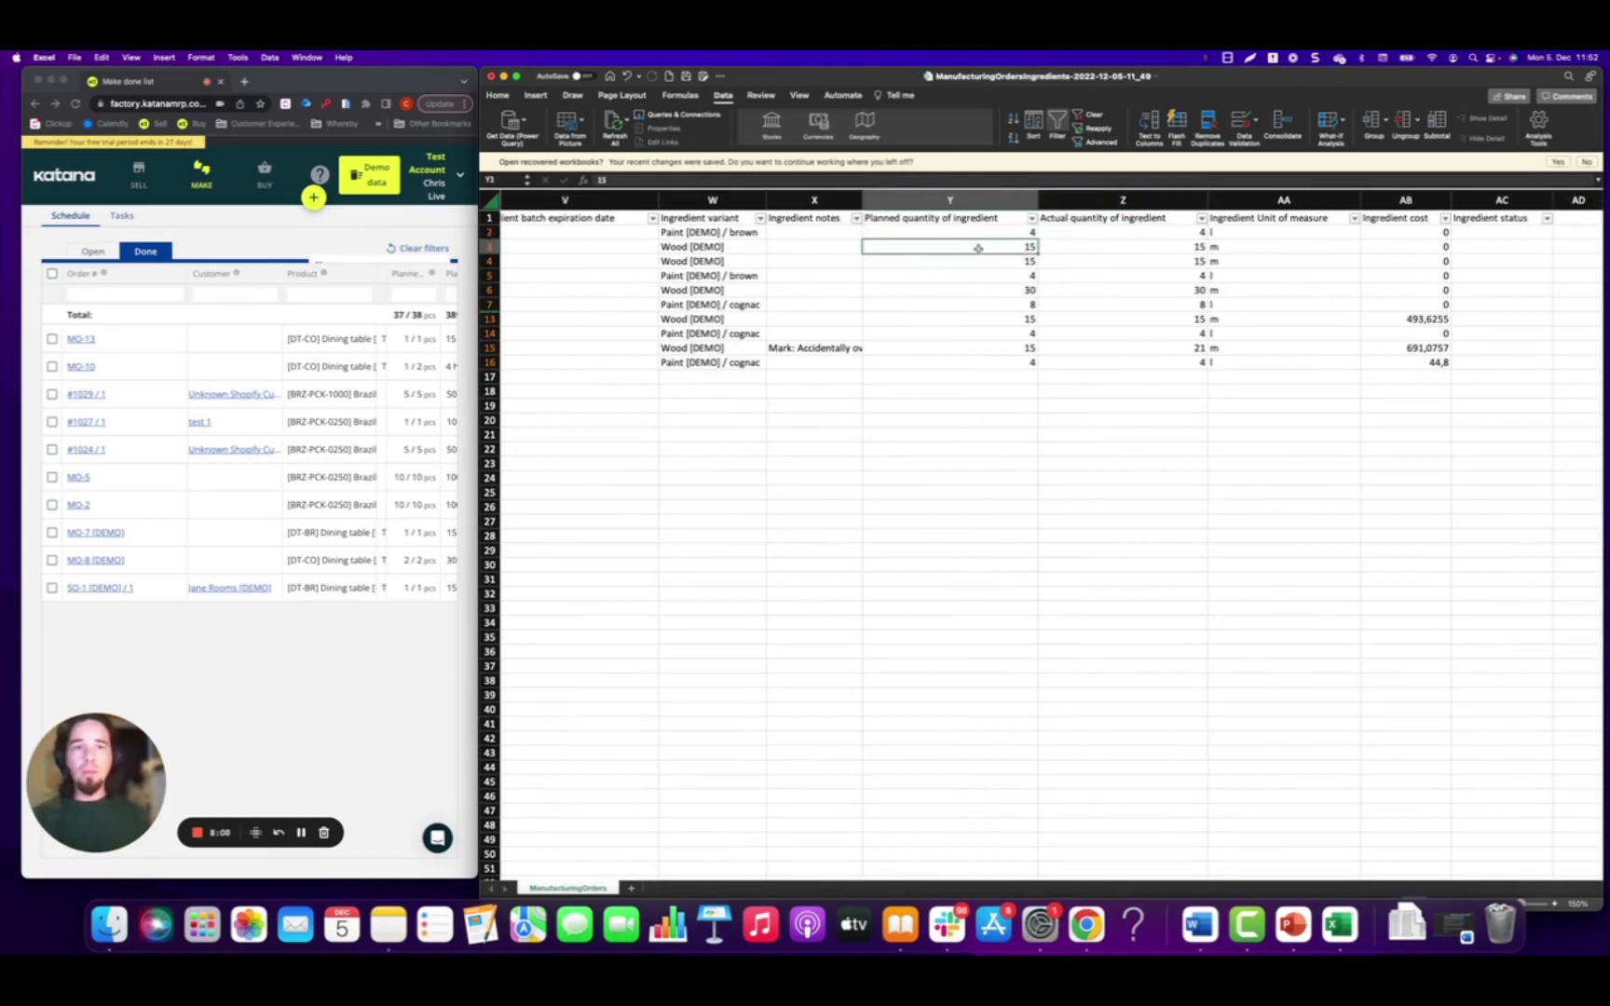
left_click(1117, 248)
left_click(978, 261)
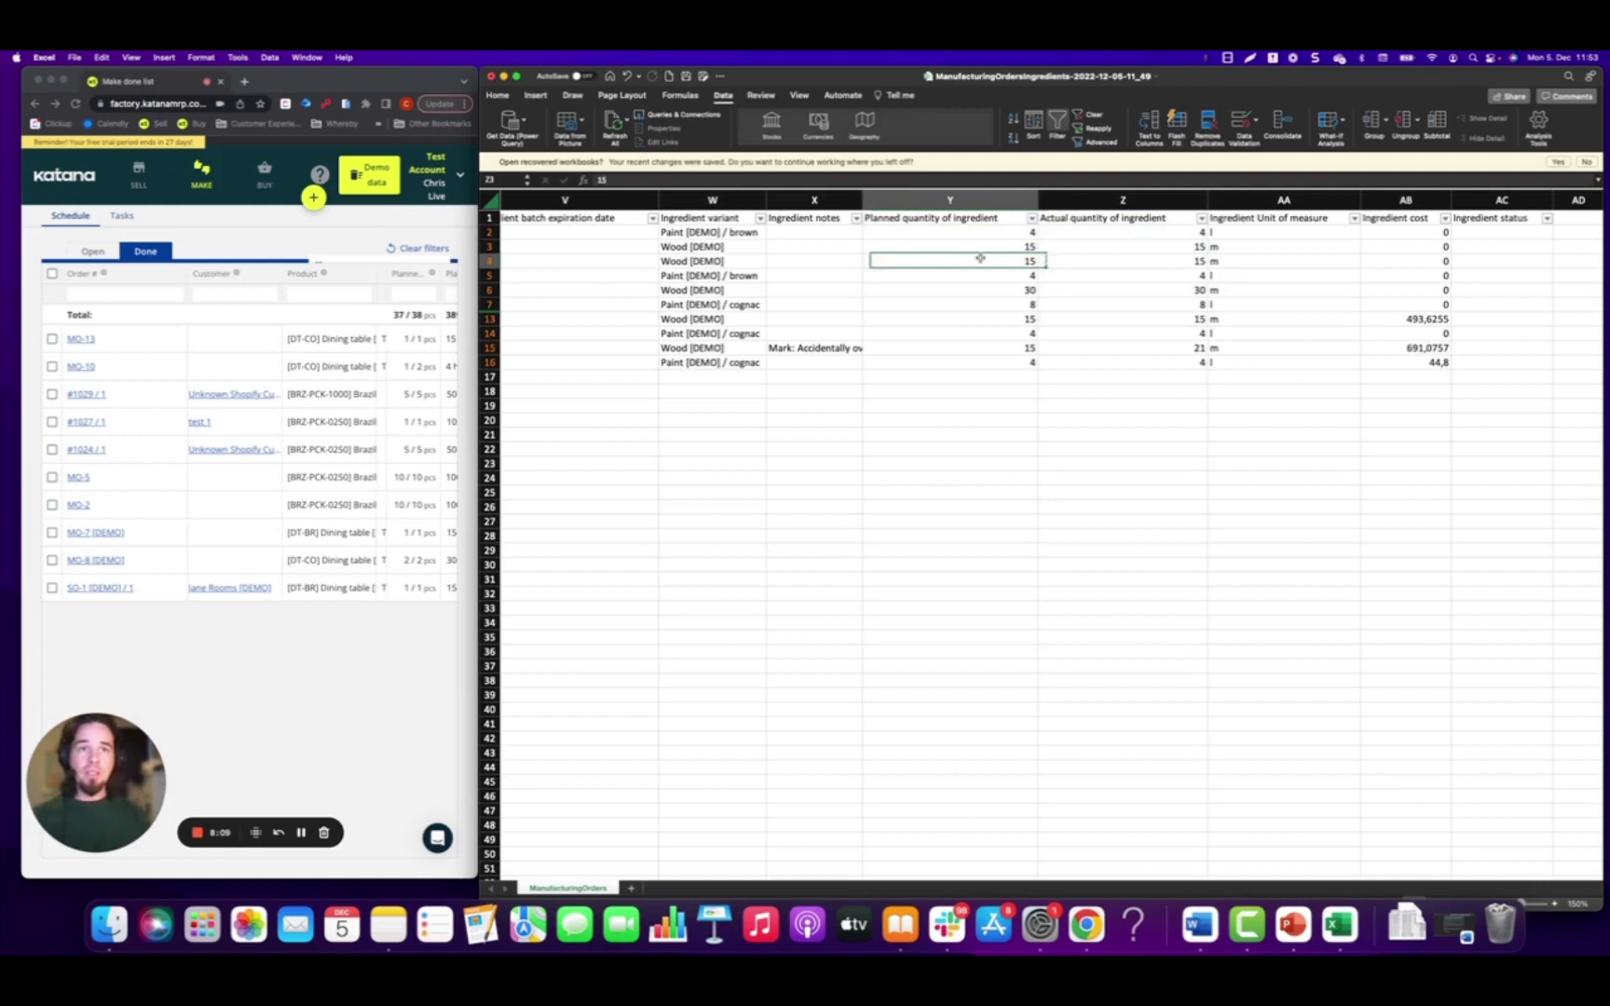
left_click(1115, 261)
left_click(1030, 290)
left_click(1127, 296)
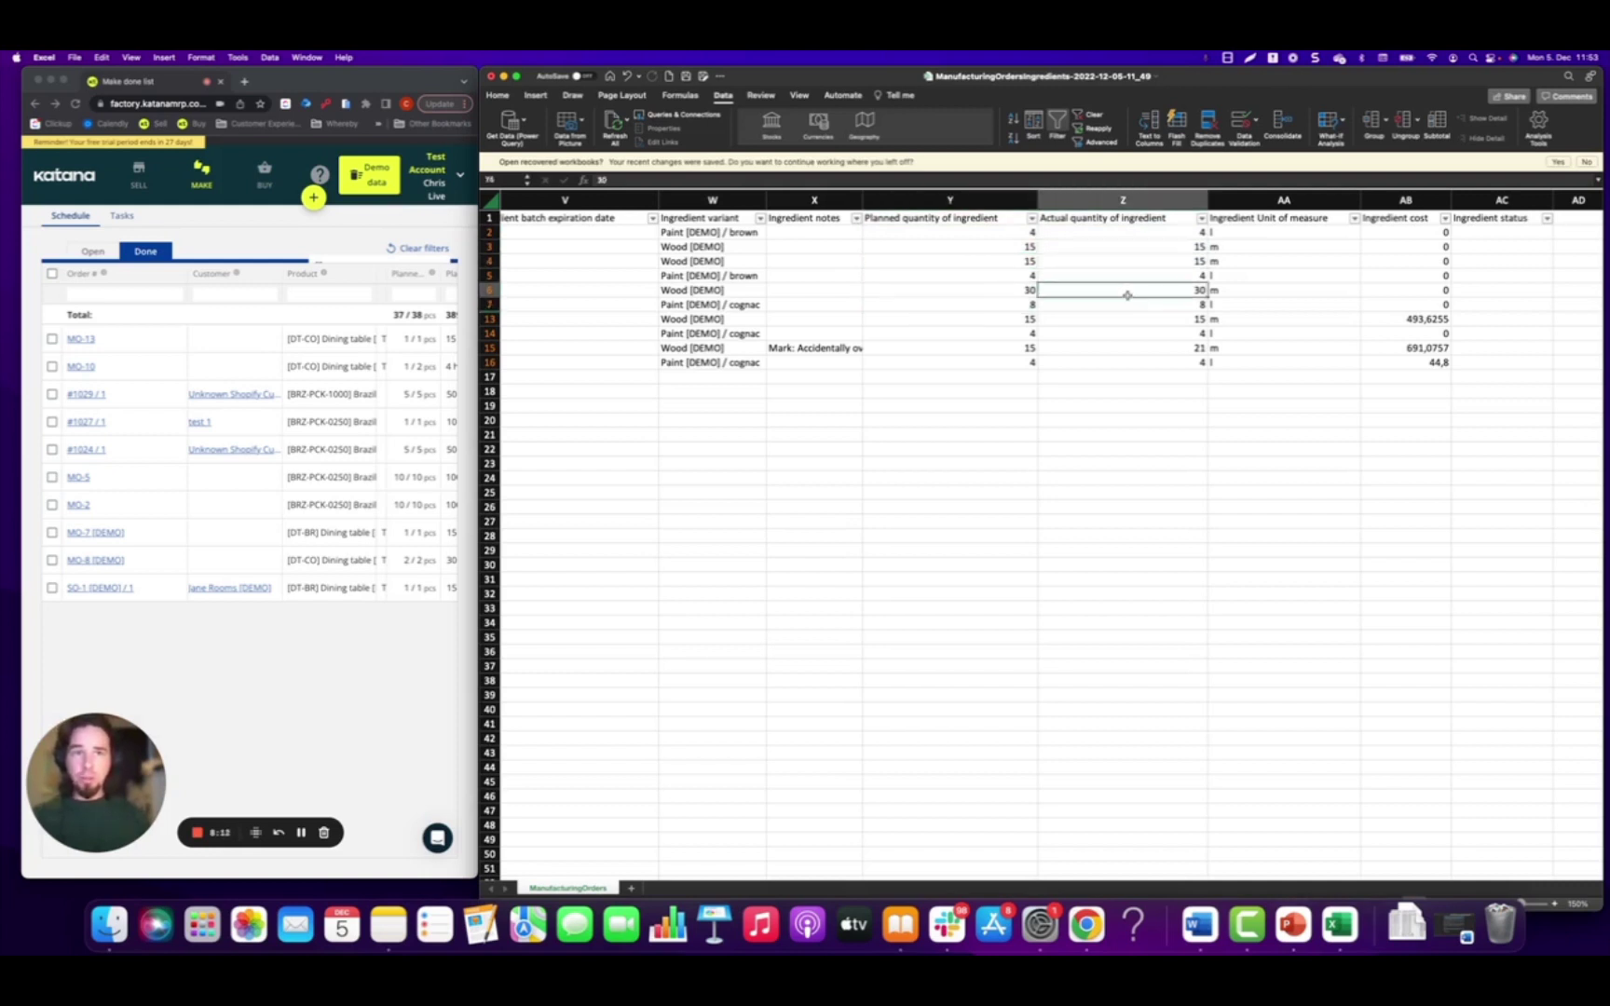
left_click(1033, 319)
left_click(1073, 332)
left_click(971, 335)
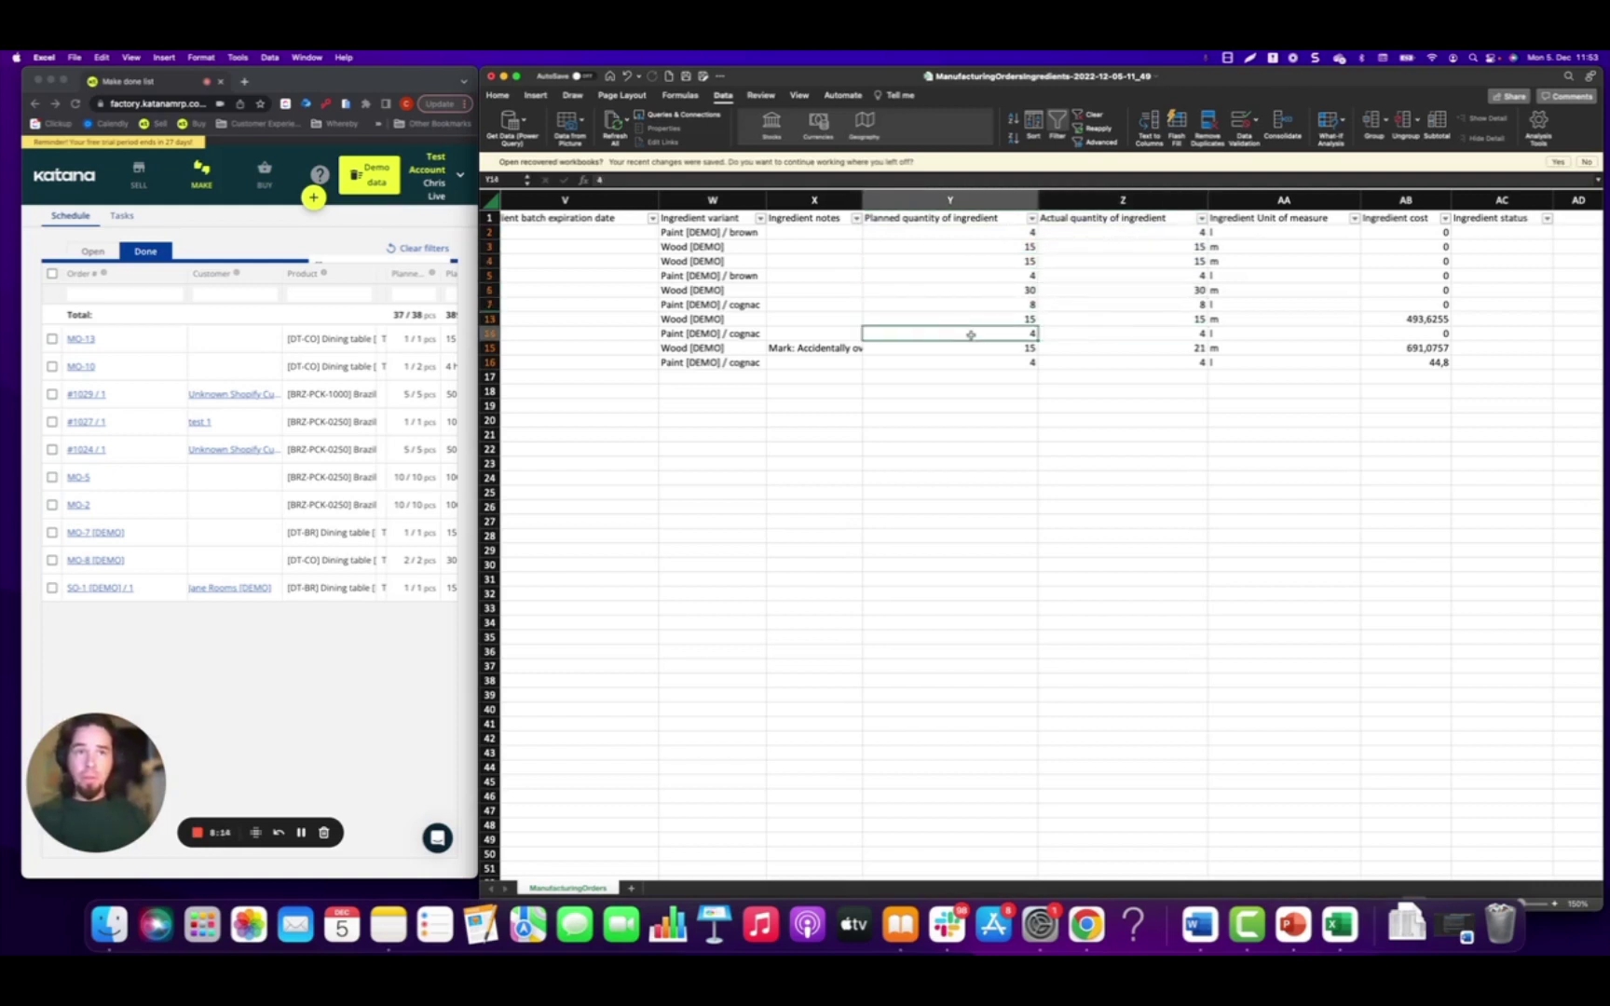
left_click(977, 348)
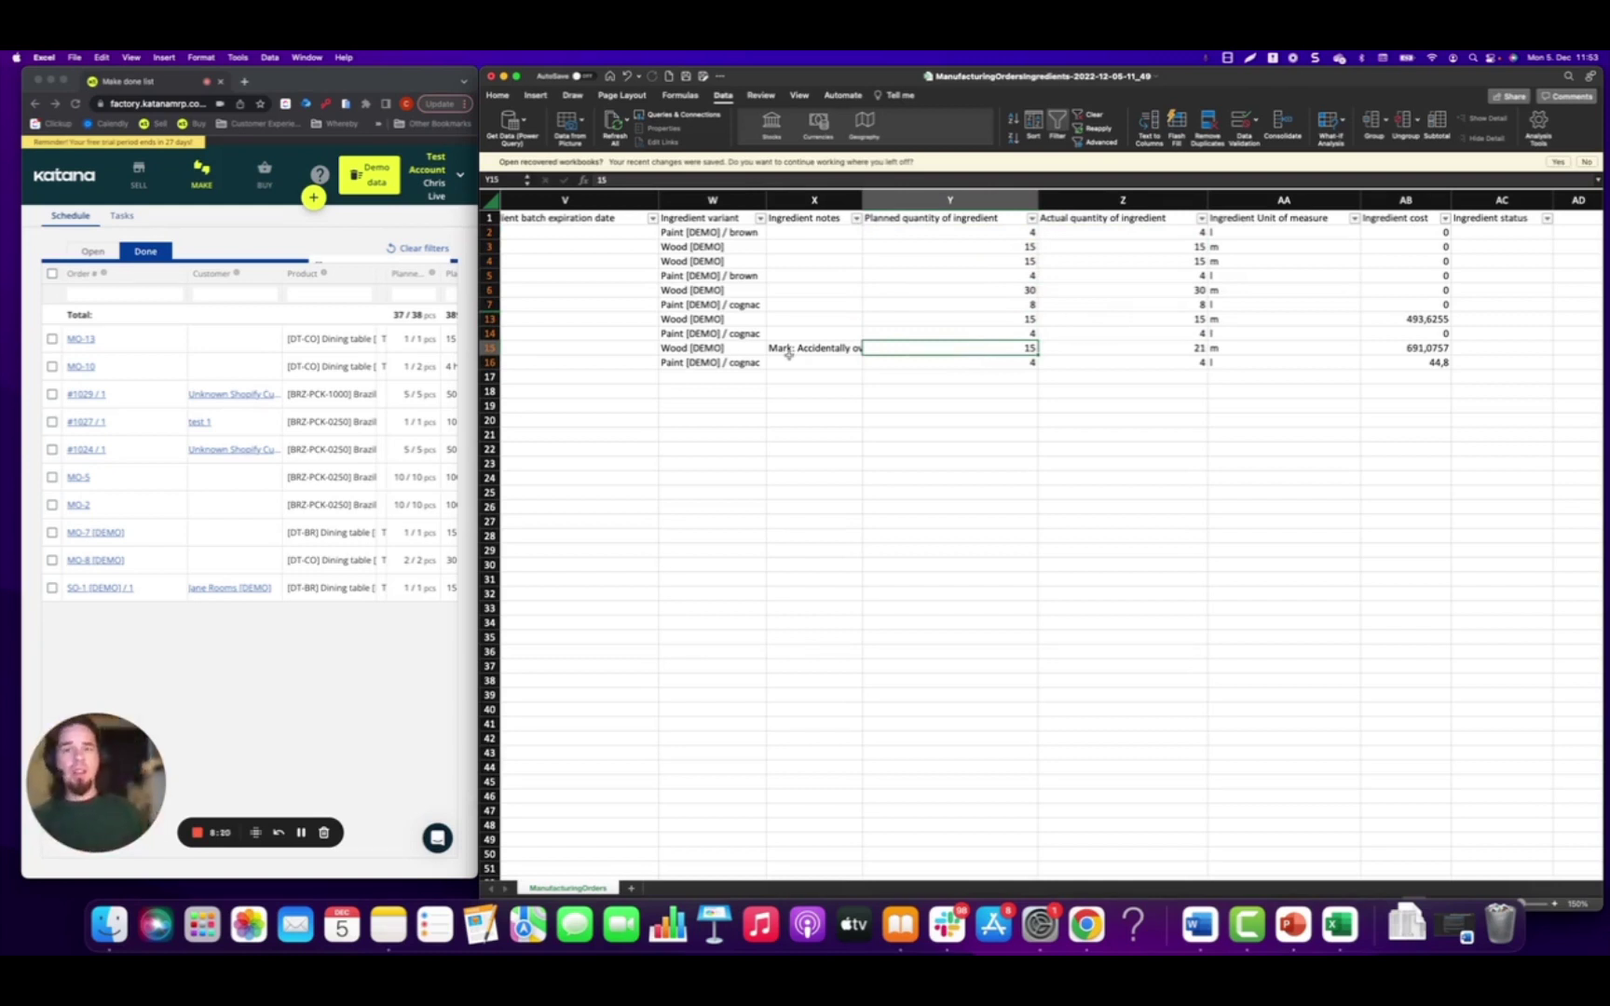
Widen the Ingredient notes column until the full note in row 15 can be read
left_click_drag(863, 199, 1038, 201)
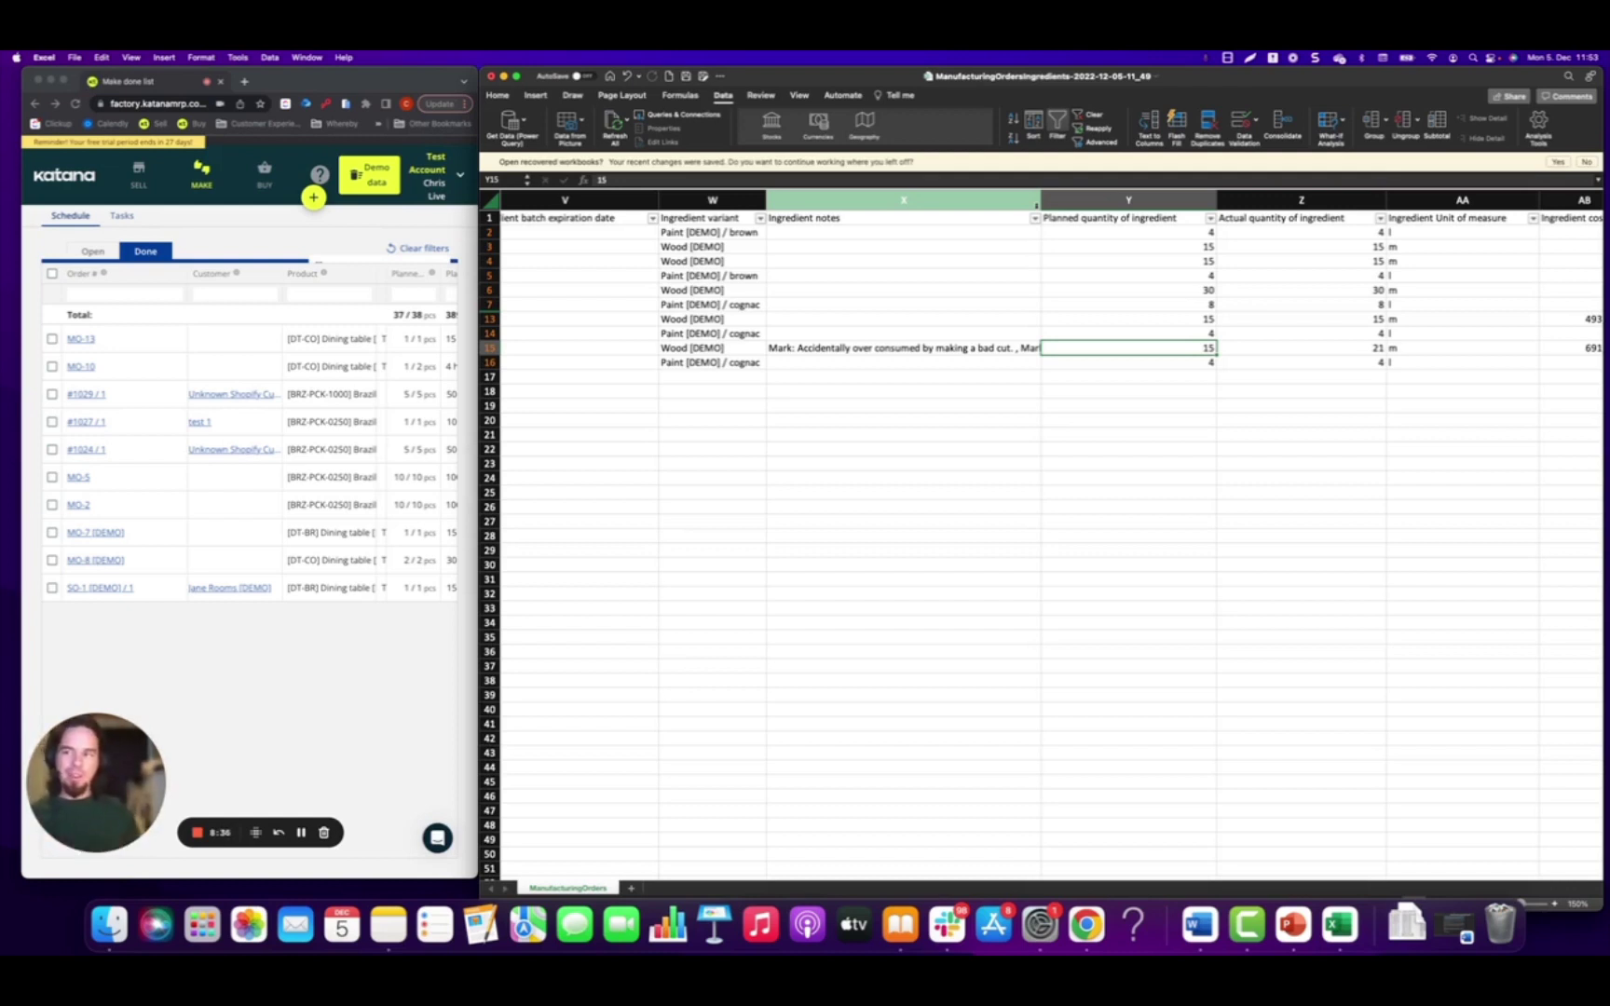
scroll(1190, 420, "right", 2)
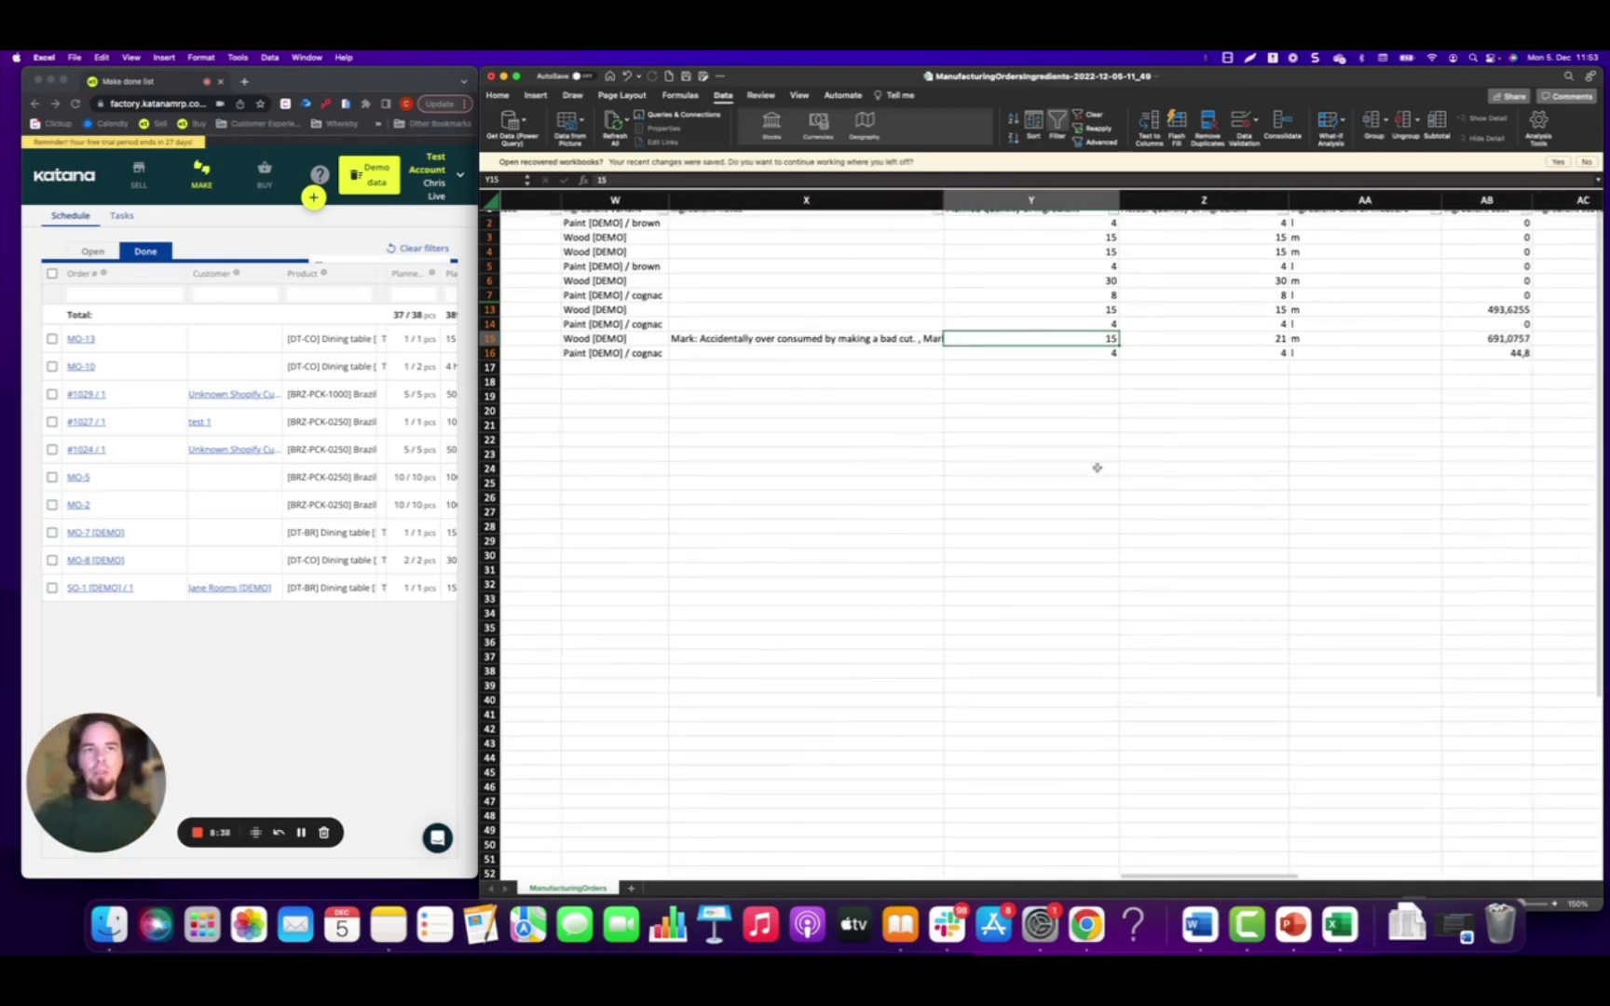
scroll(1067, 345, "up", 1)
left_click(1223, 349)
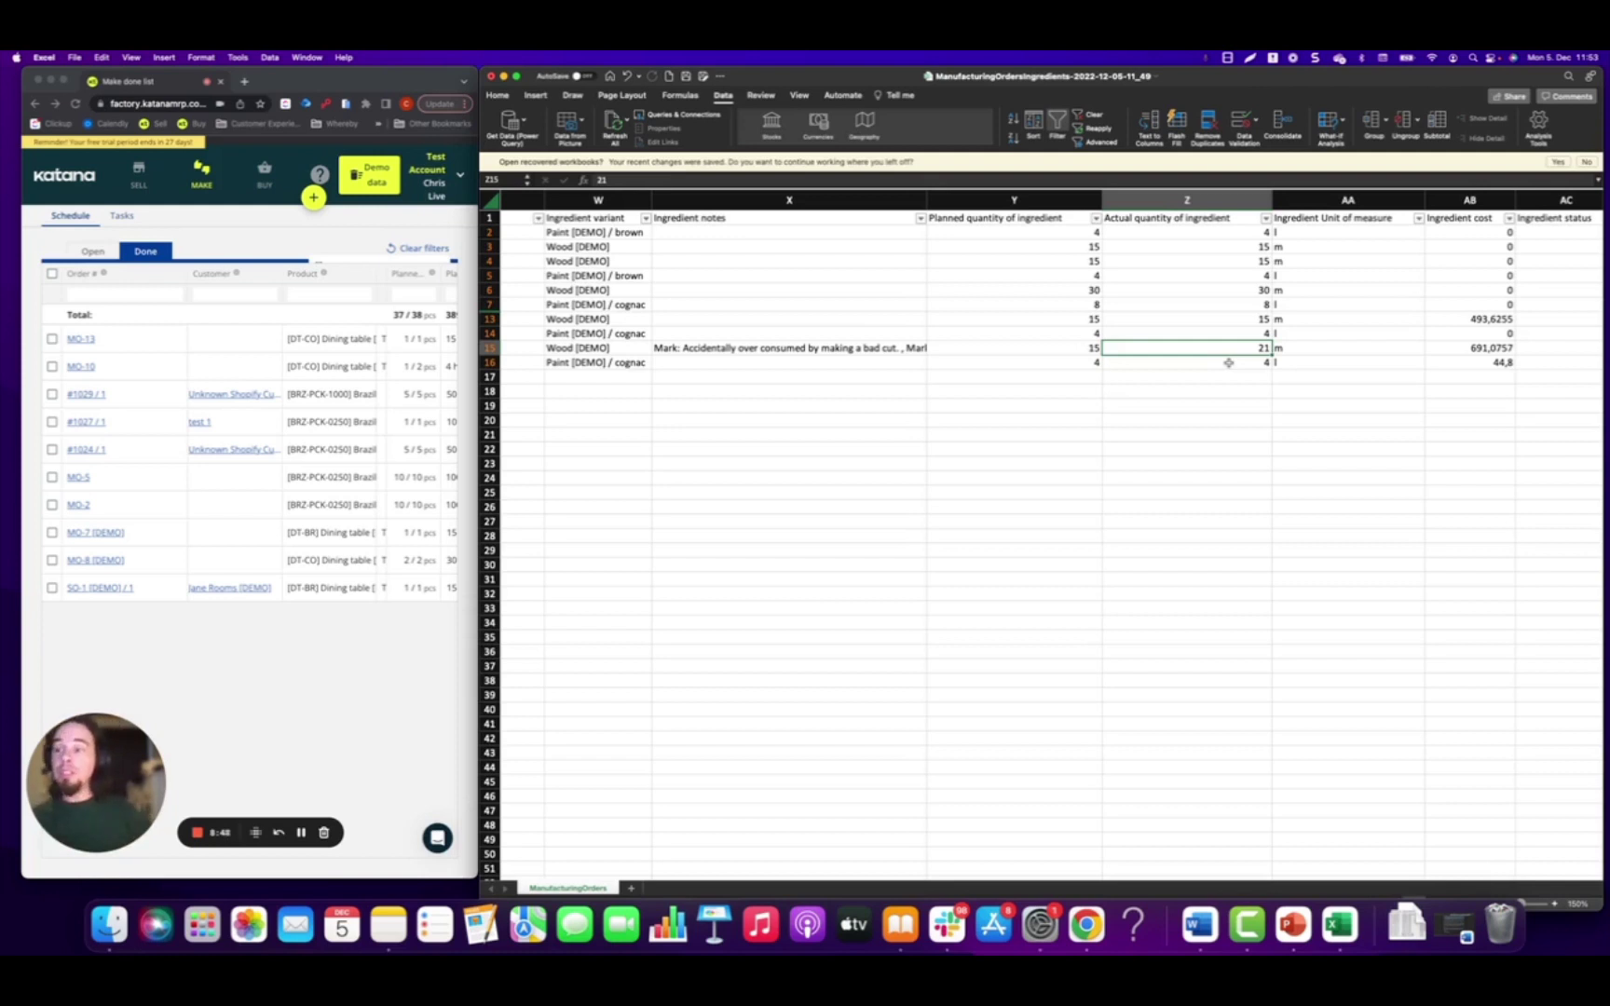
left_click_drag(927, 200, 1043, 201)
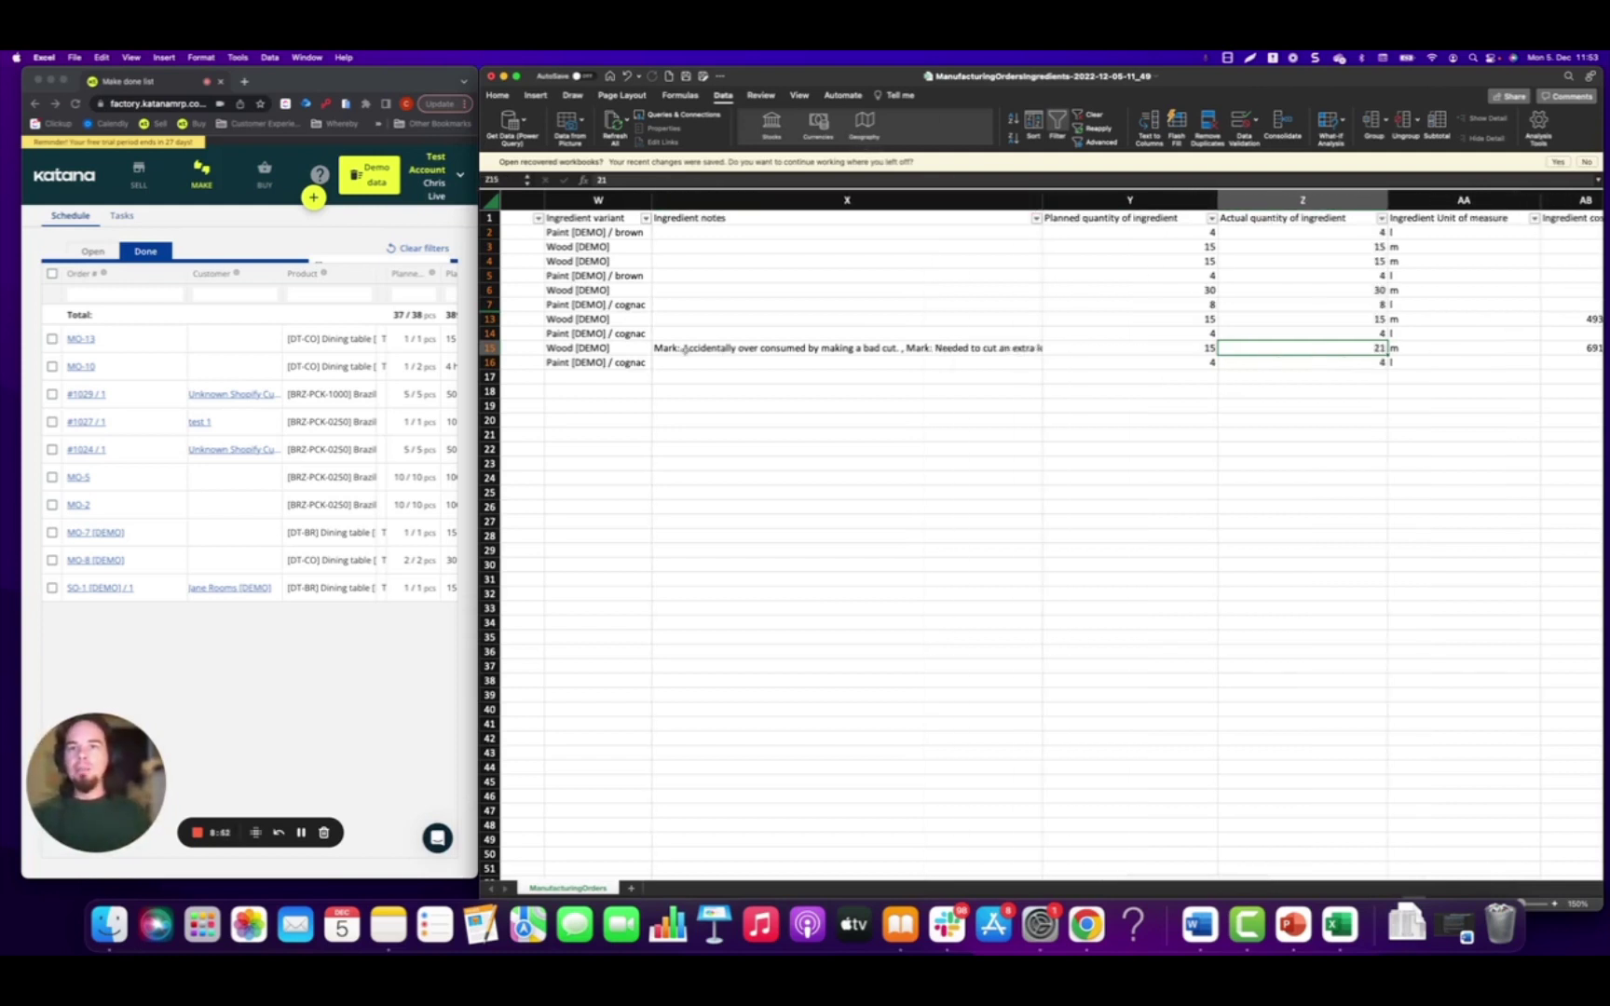
left_click(685, 349)
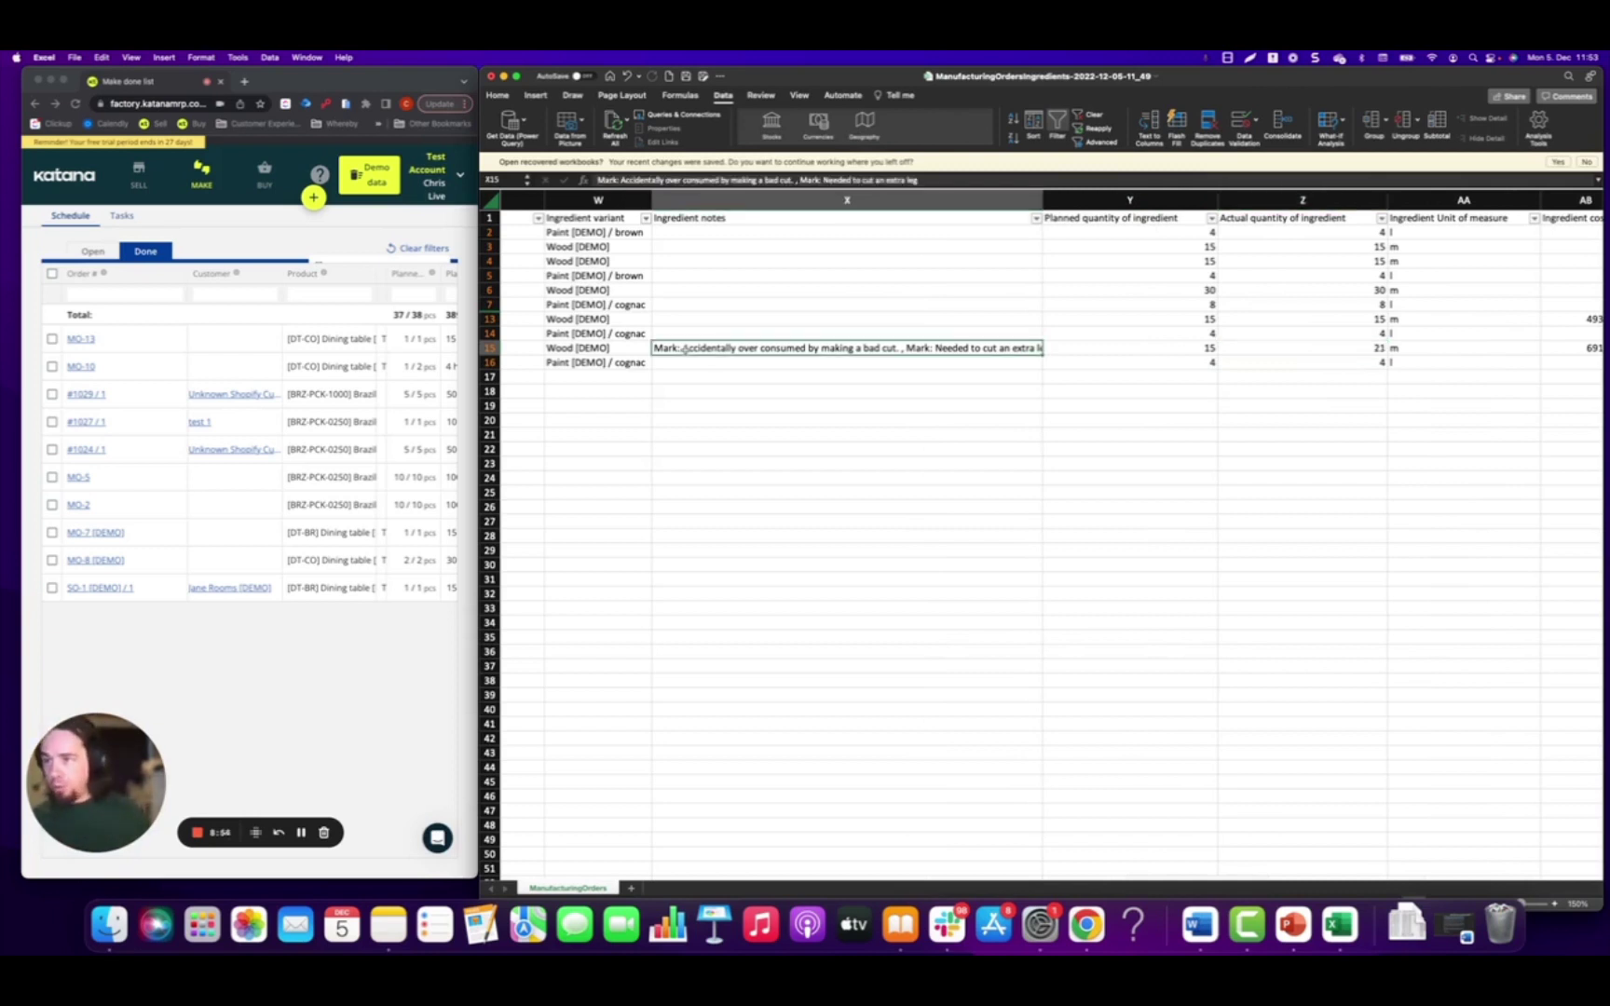
left_click_drag(1043, 200, 1156, 206)
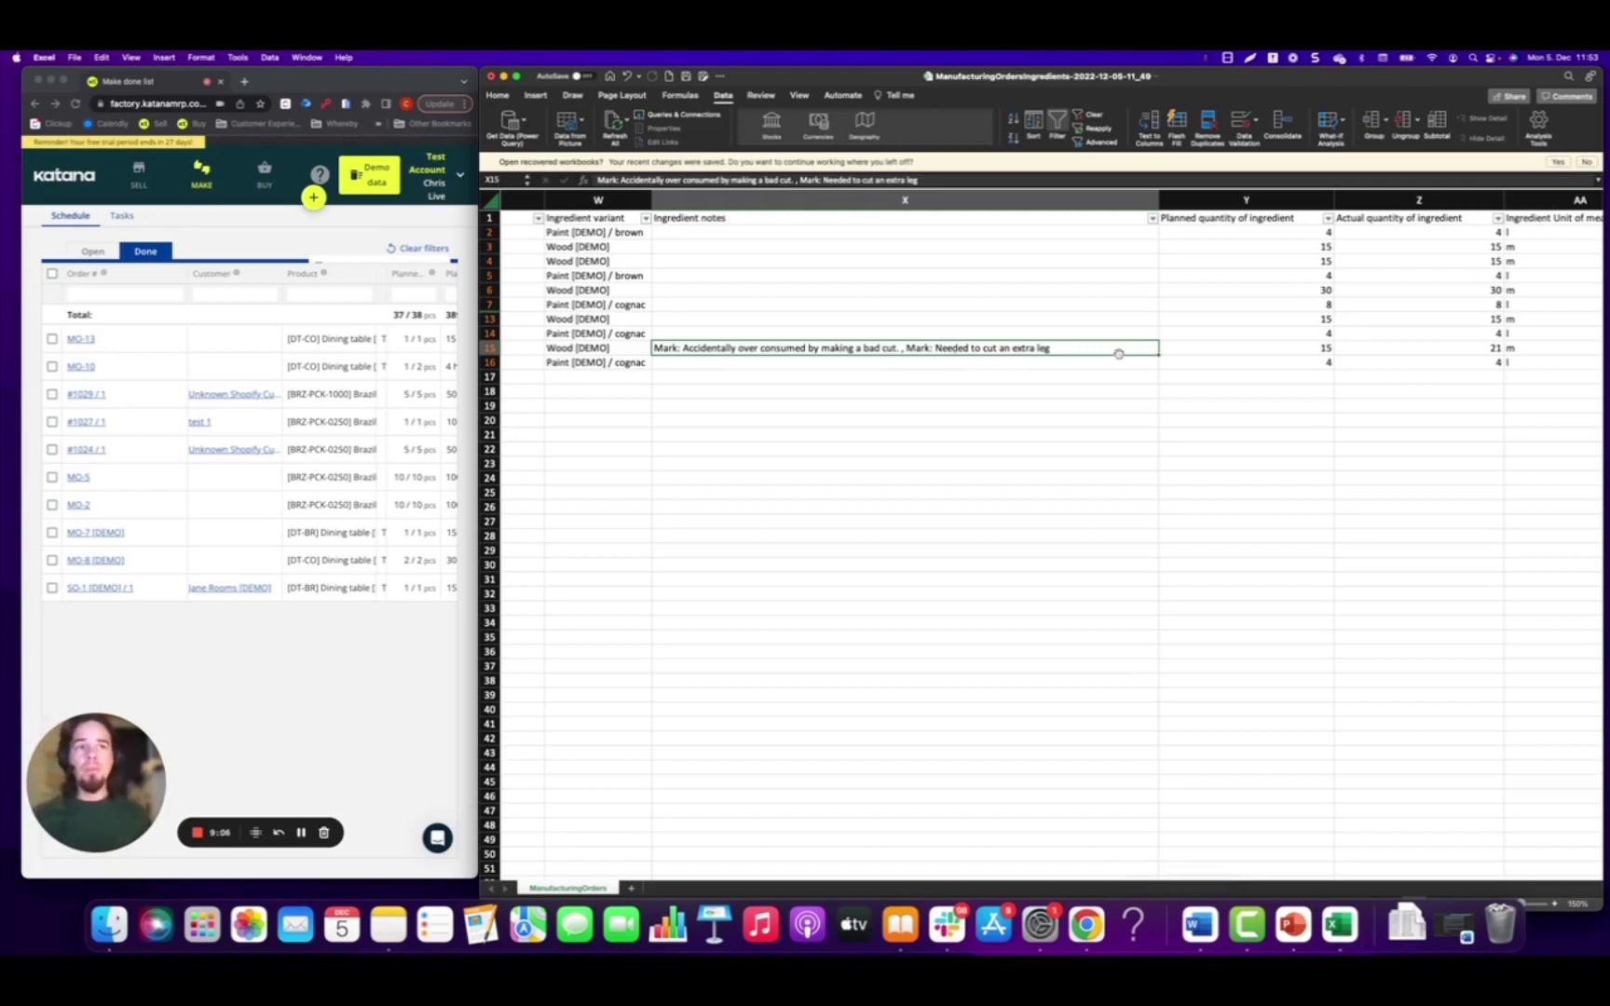
Examine row 15's planned and actual wood quantities, ingredient cost and note, and trace them back to its manufacturing order number
scroll(1119, 354, "right", 4)
left_click(1183, 349)
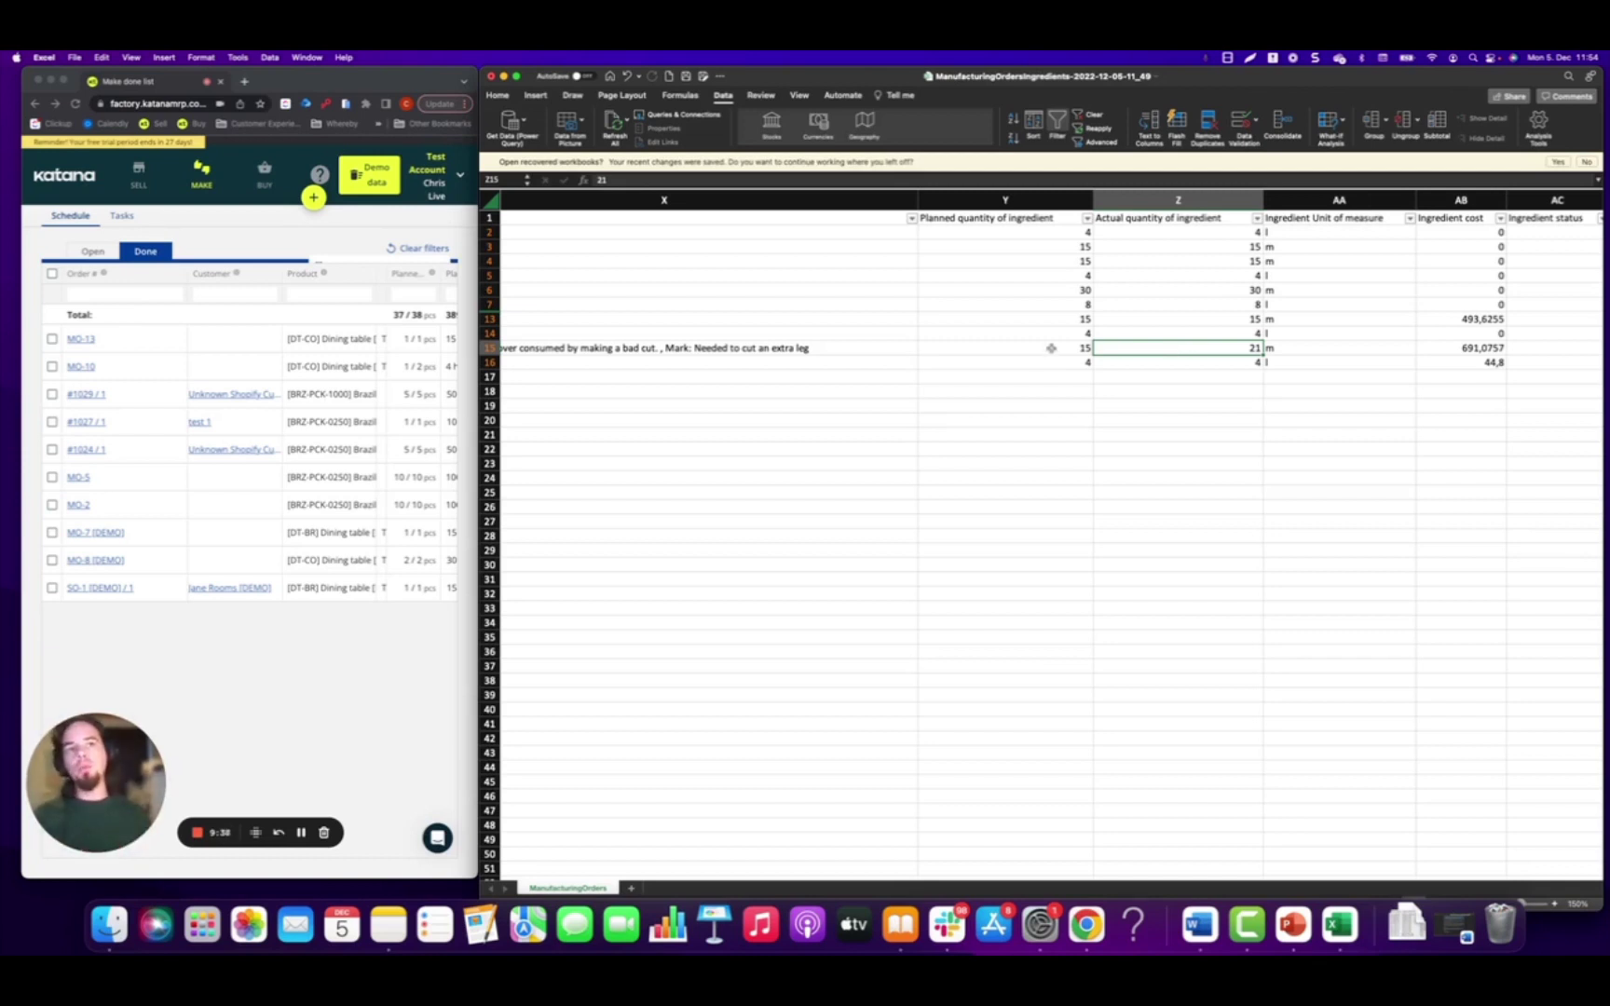
left_click(1020, 348)
left_click(1147, 350)
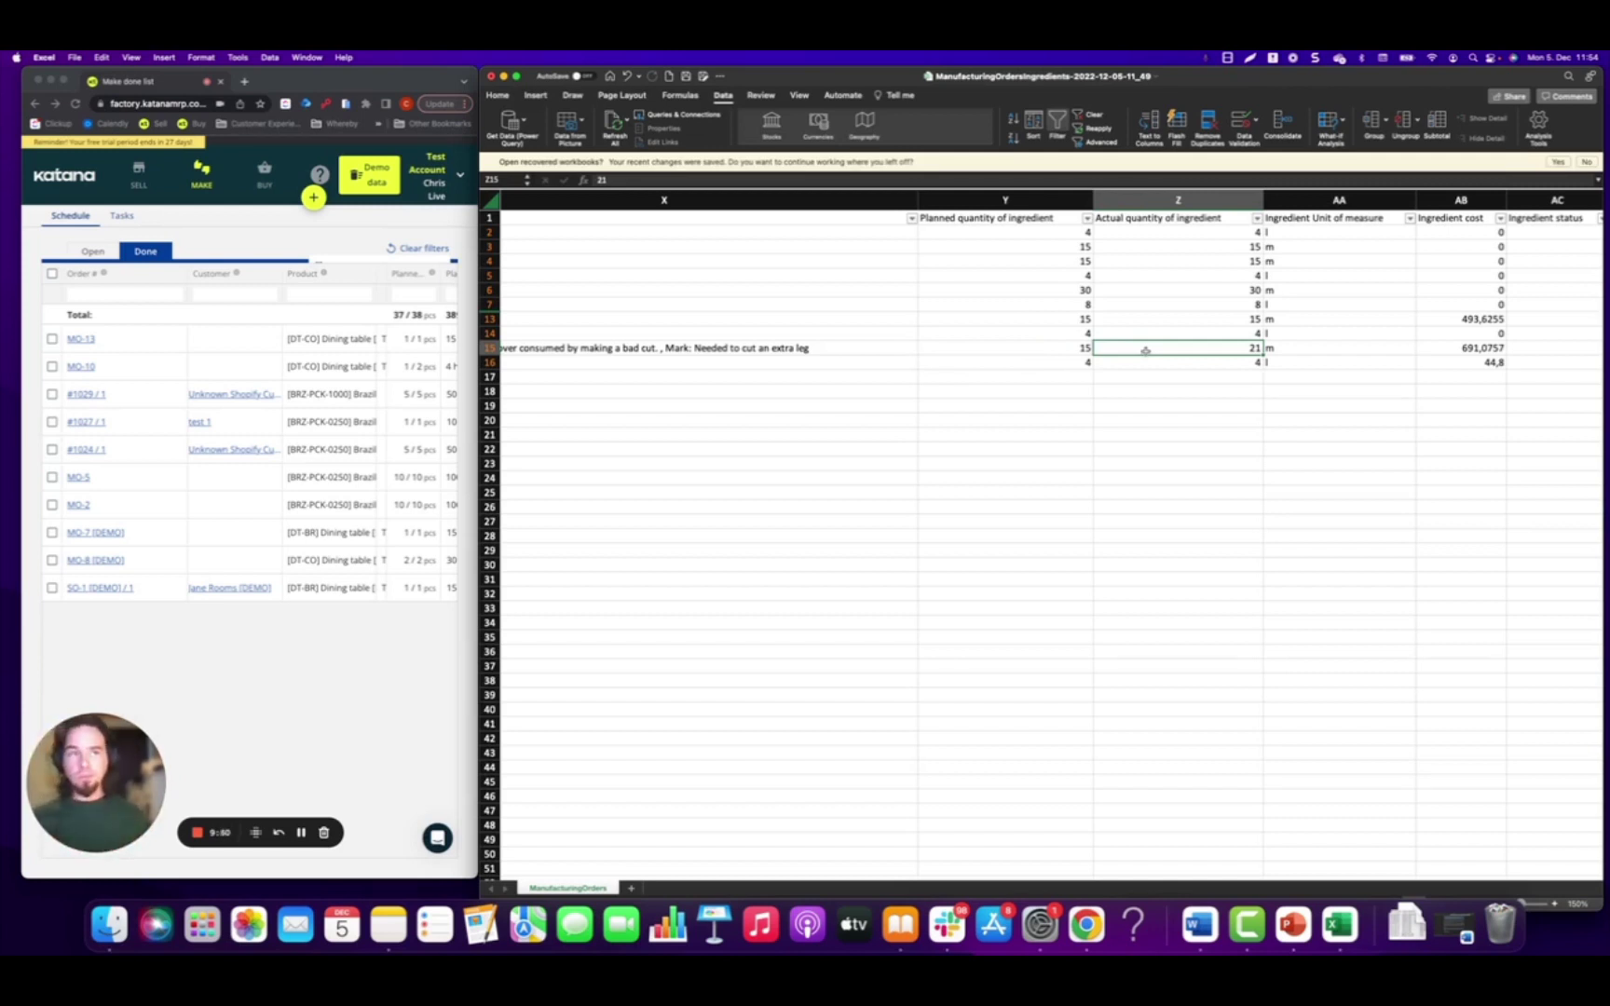
scroll(1146, 351, "right", 10)
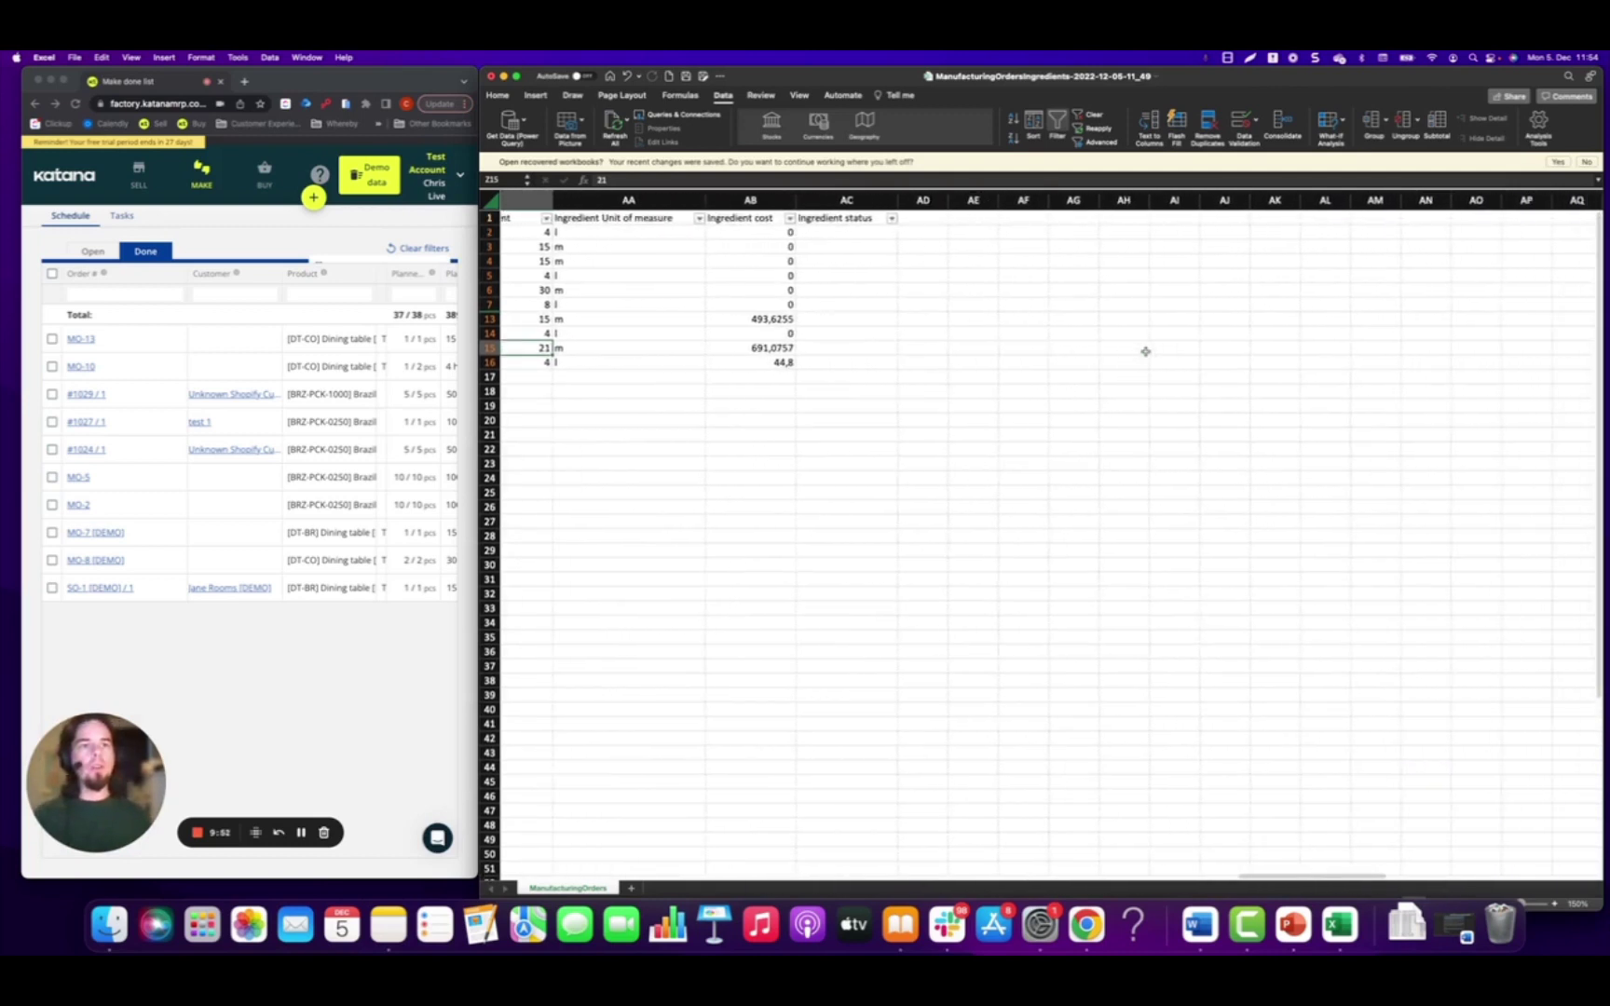
scroll(1146, 350, "left", 10)
scroll(1145, 350, "left", 10)
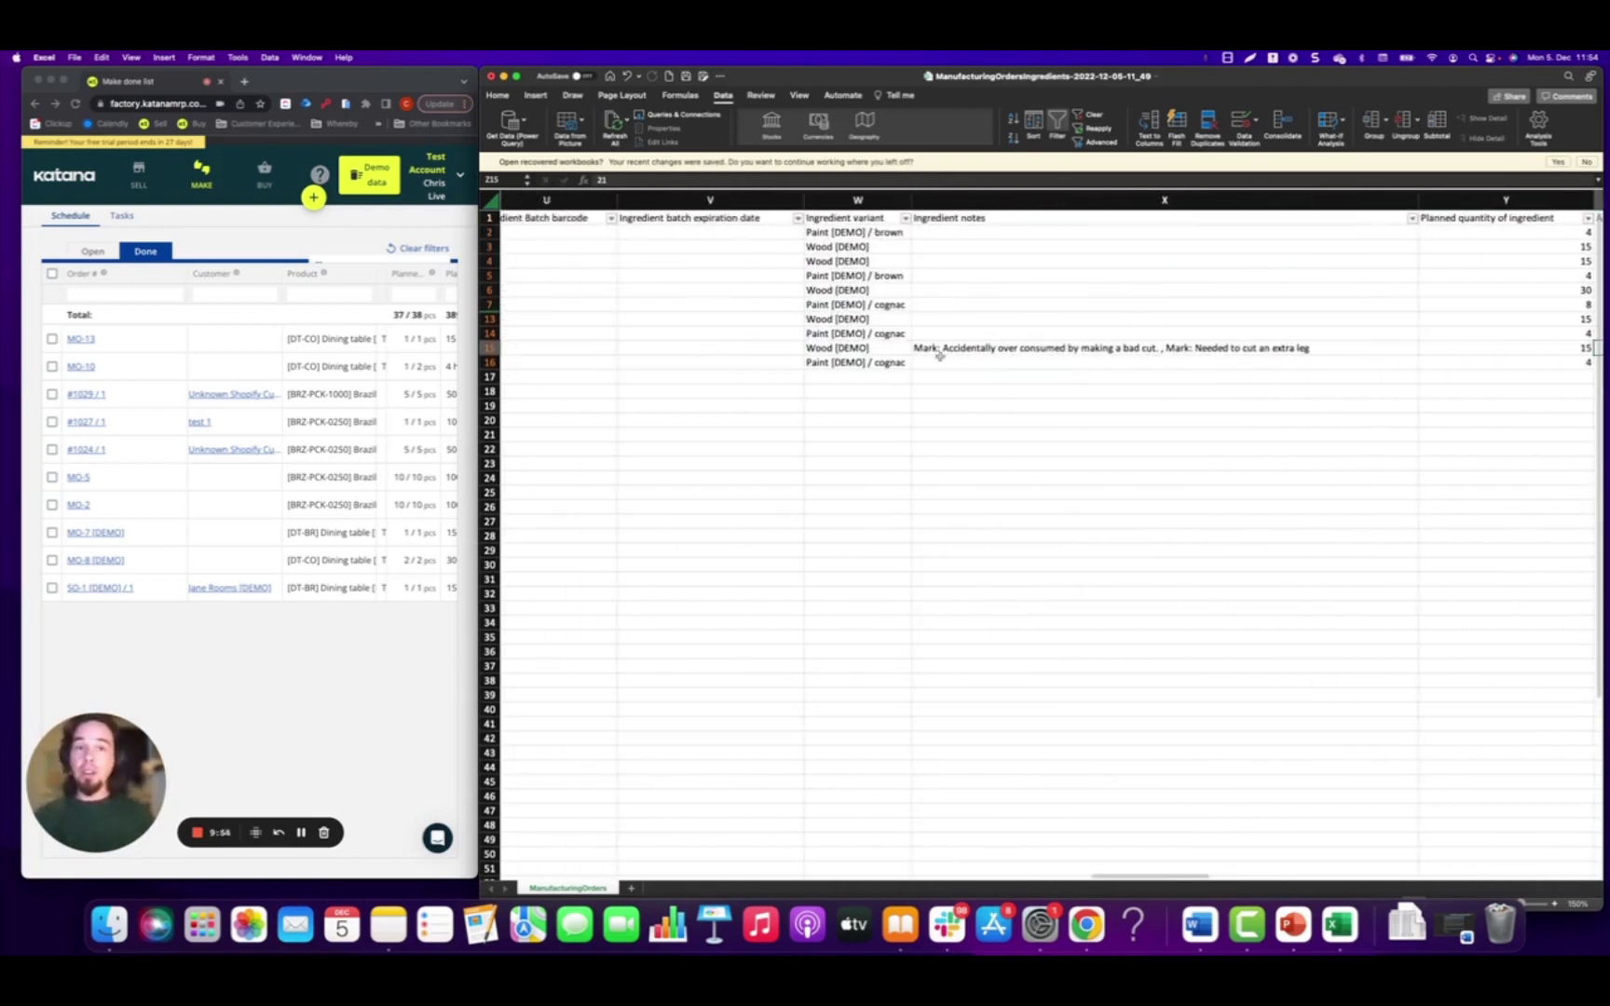
left_click(931, 348)
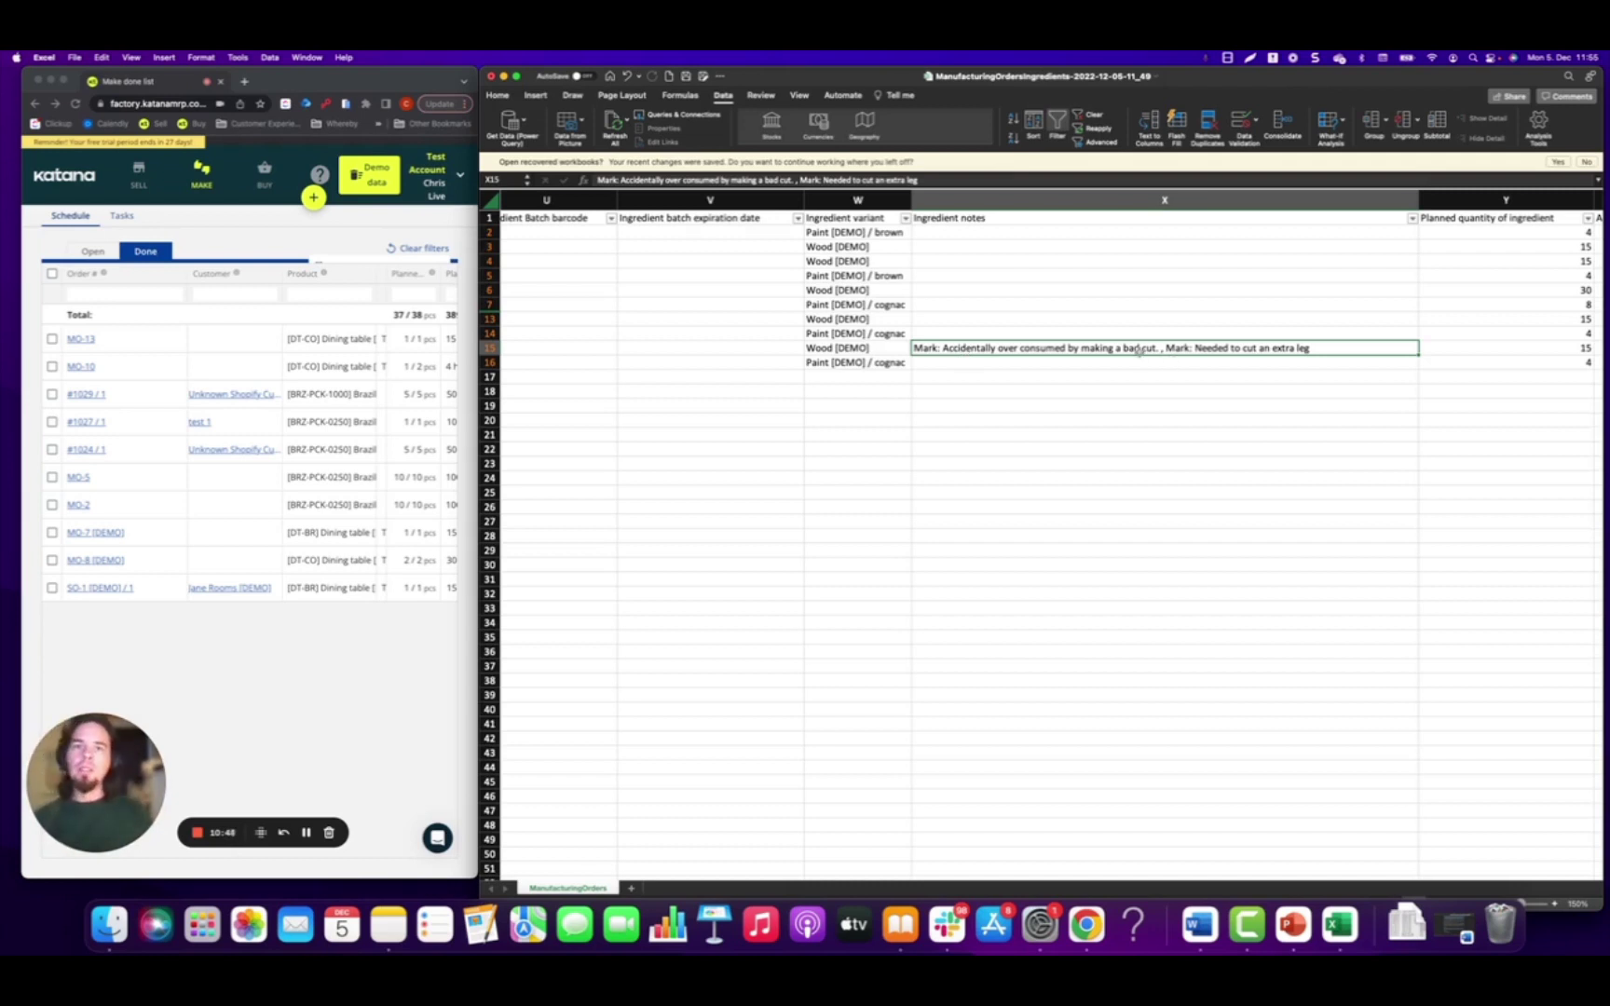
scroll(1139, 350, "left", 15)
left_click(520, 348)
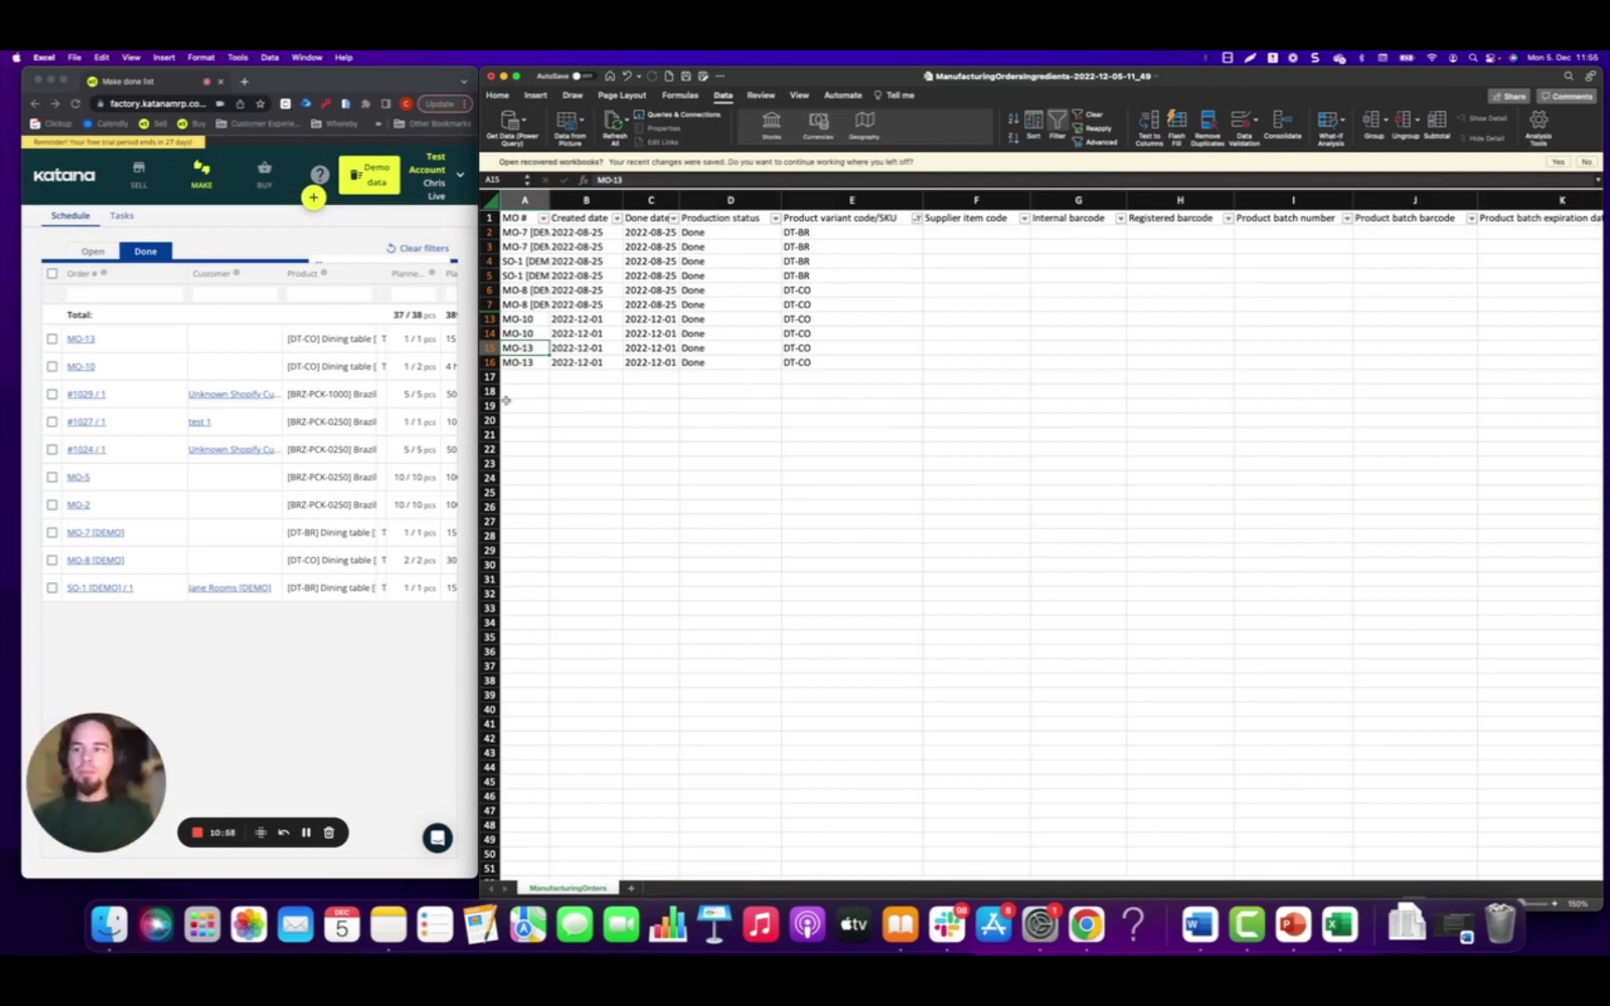
Switch to Katana in a full-screen browser window and show the list of completed production tasks
left_click(309, 832)
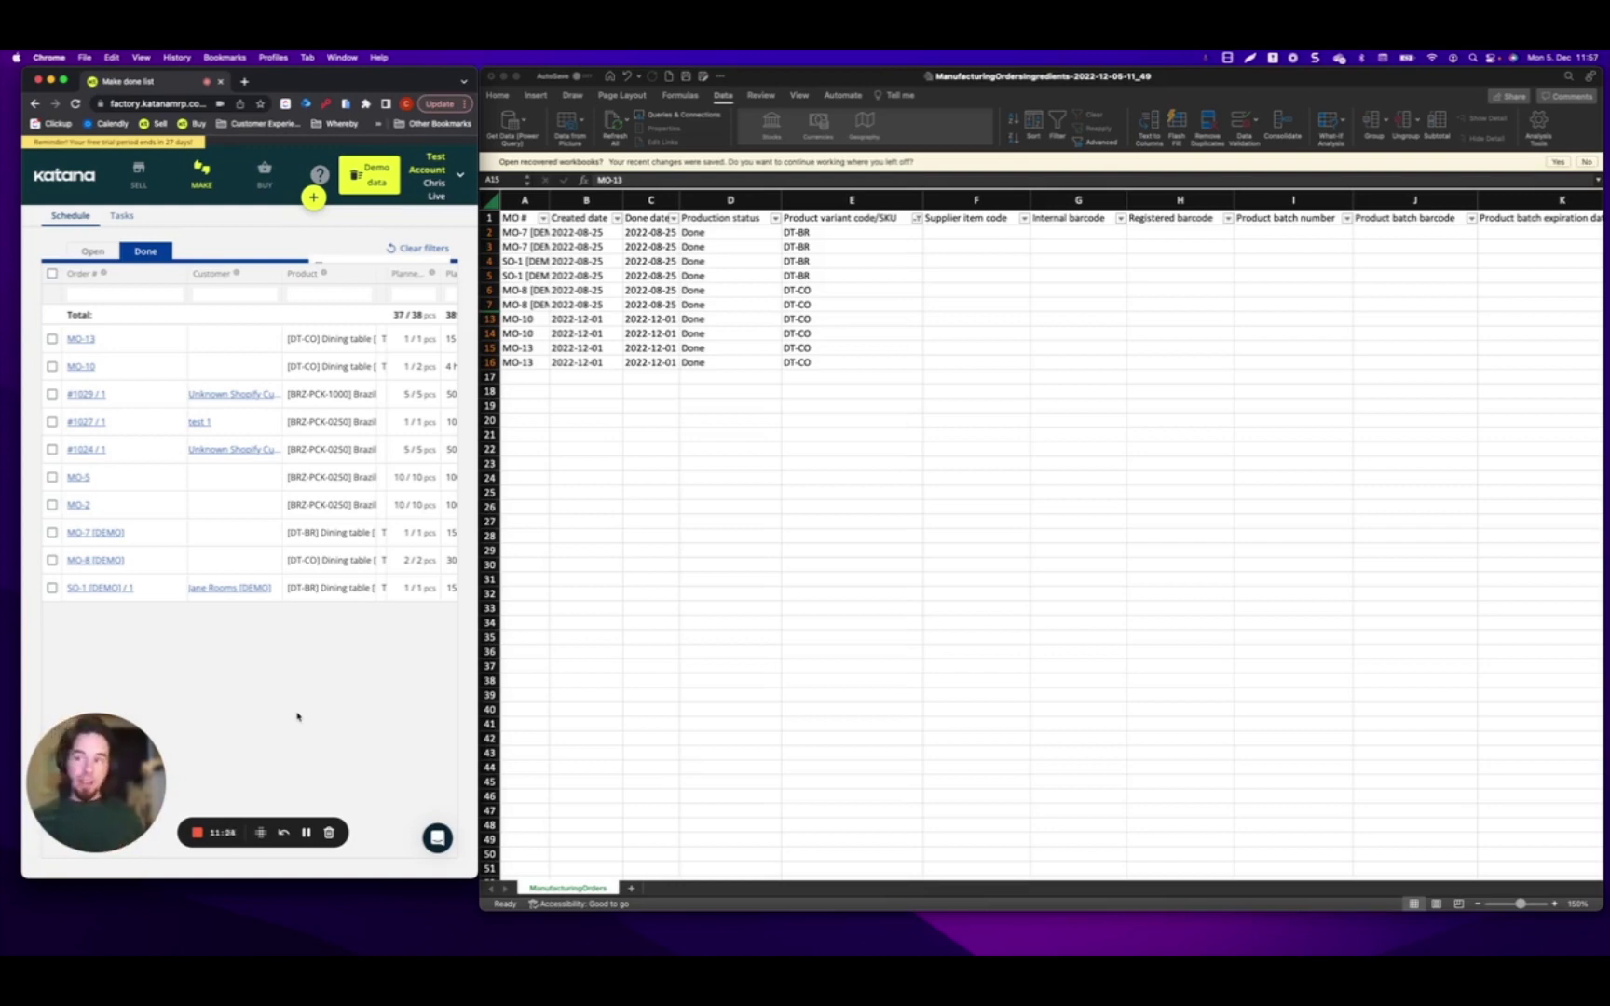
left_click(65, 81)
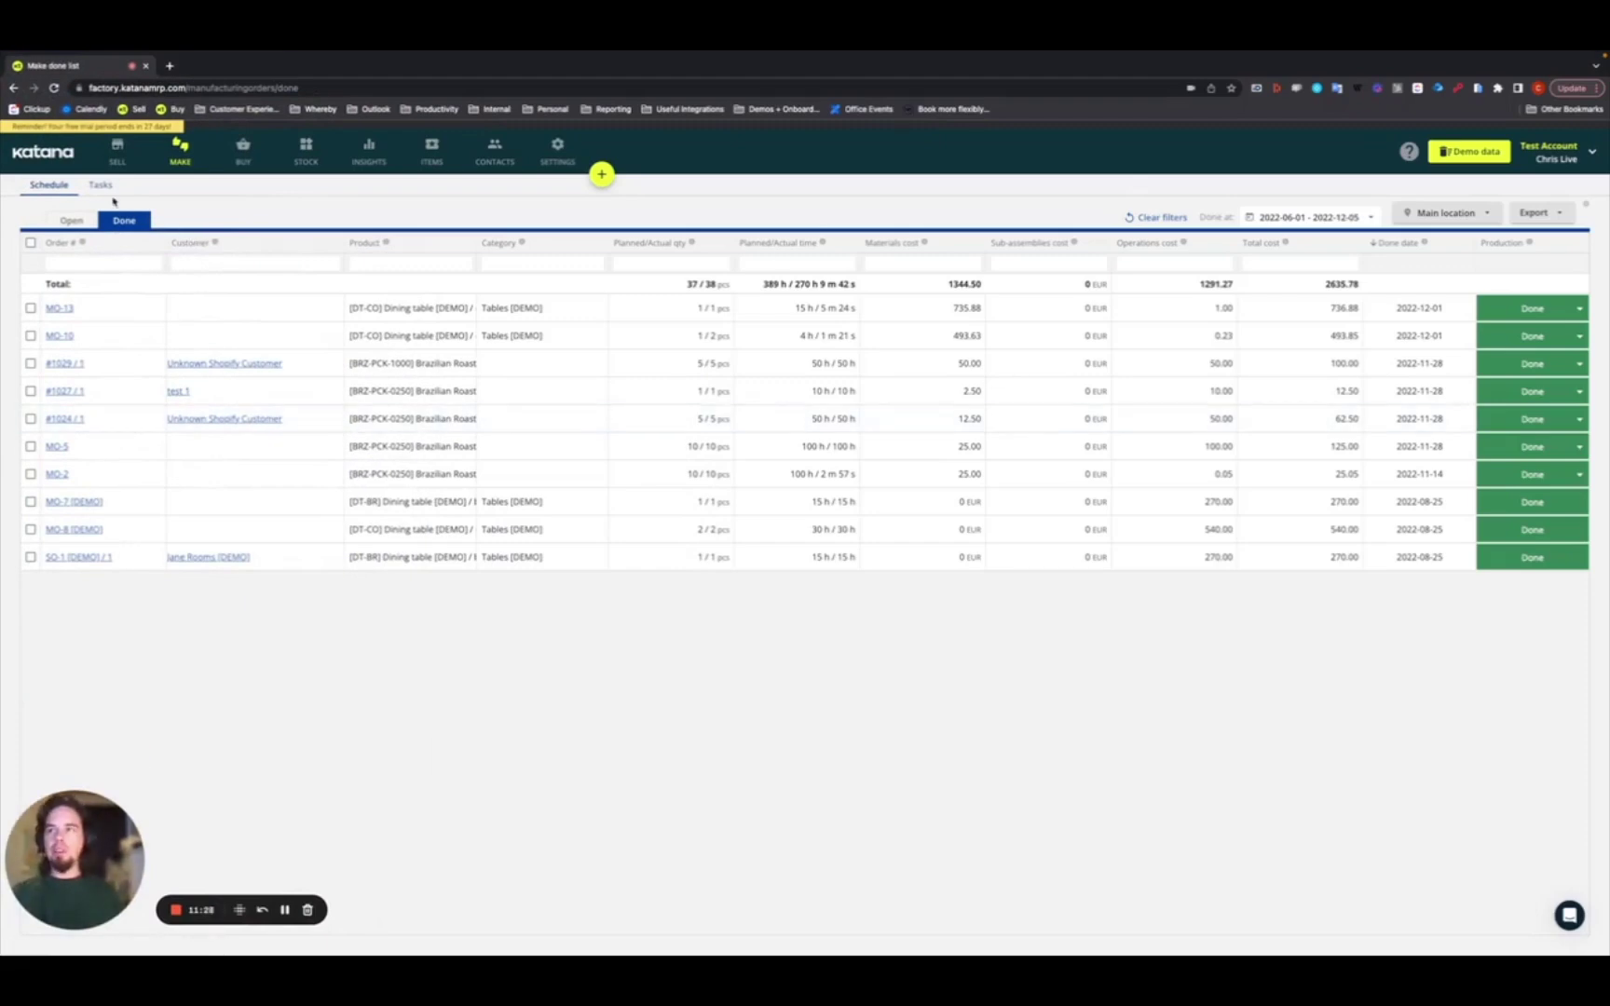
left_click(100, 186)
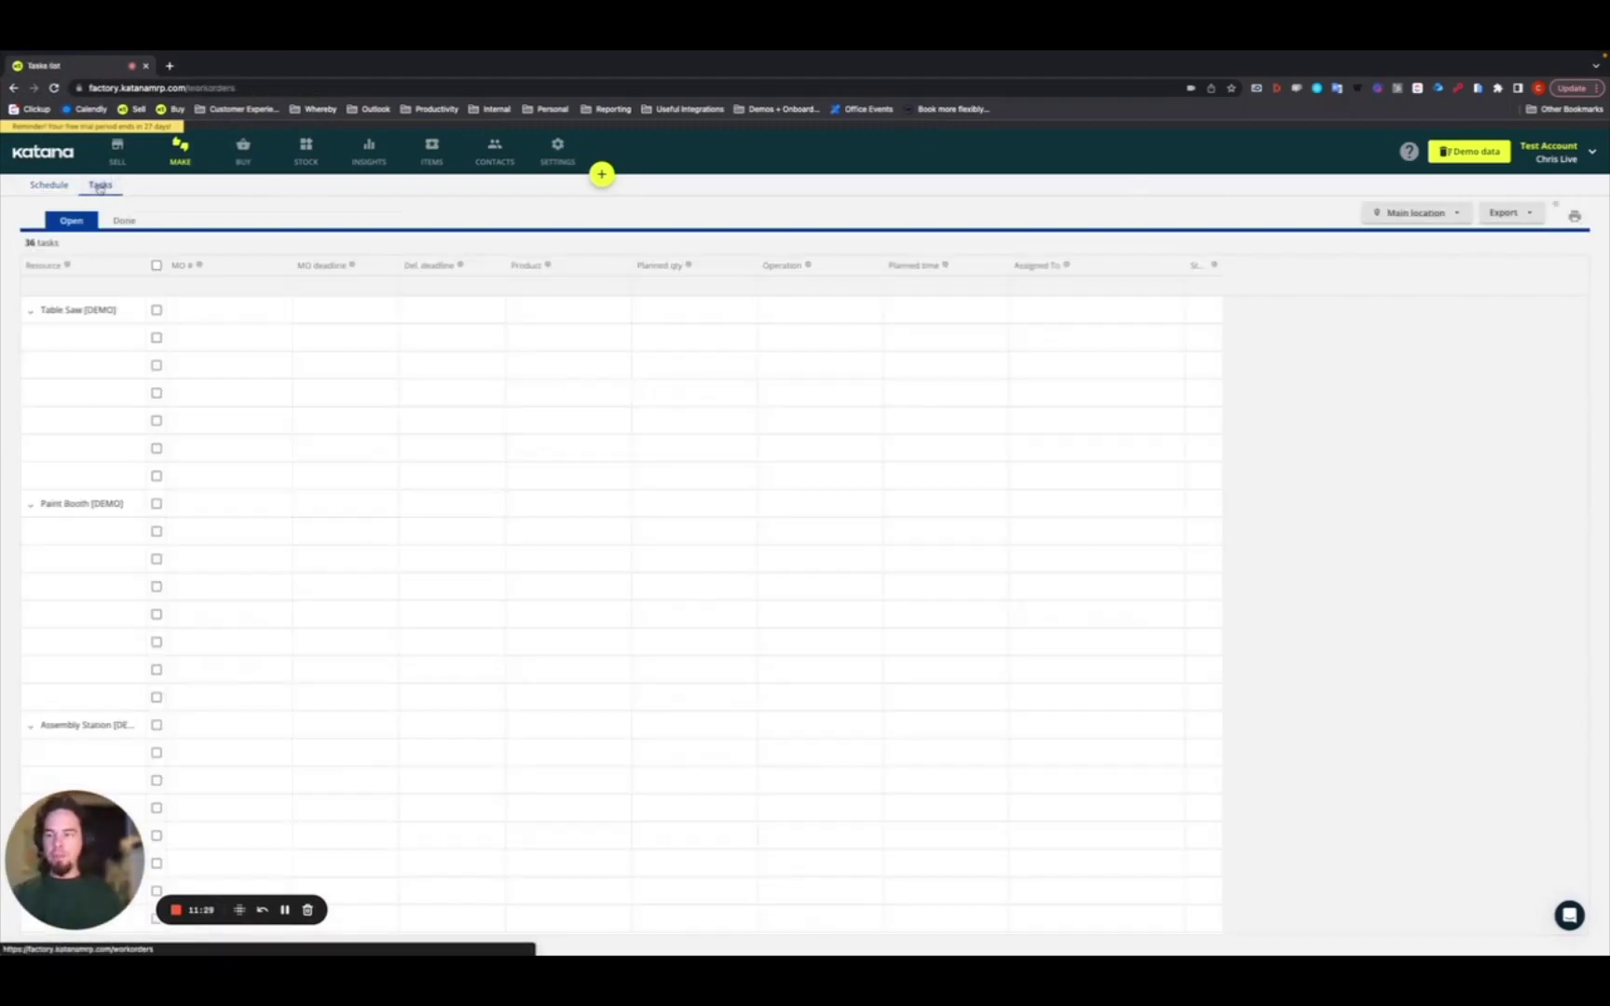
left_click(116, 224)
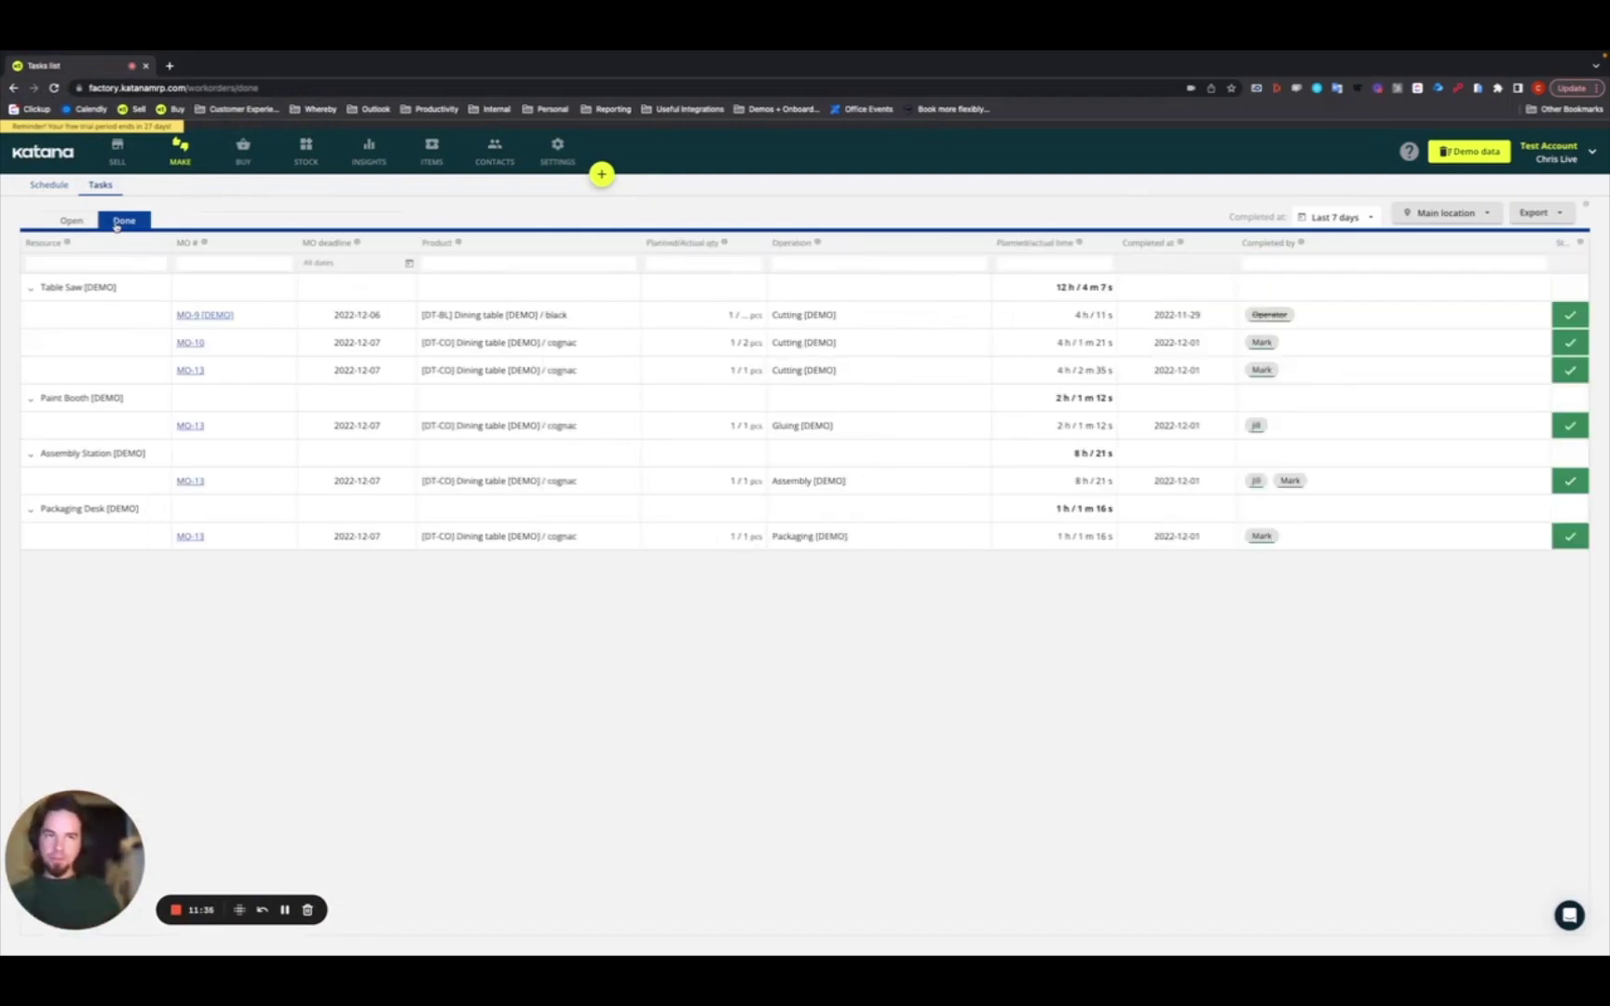
Filter the completed tasks to a custom completion date range from 2022-07-01 to 2022-12-05
left_click(1333, 217)
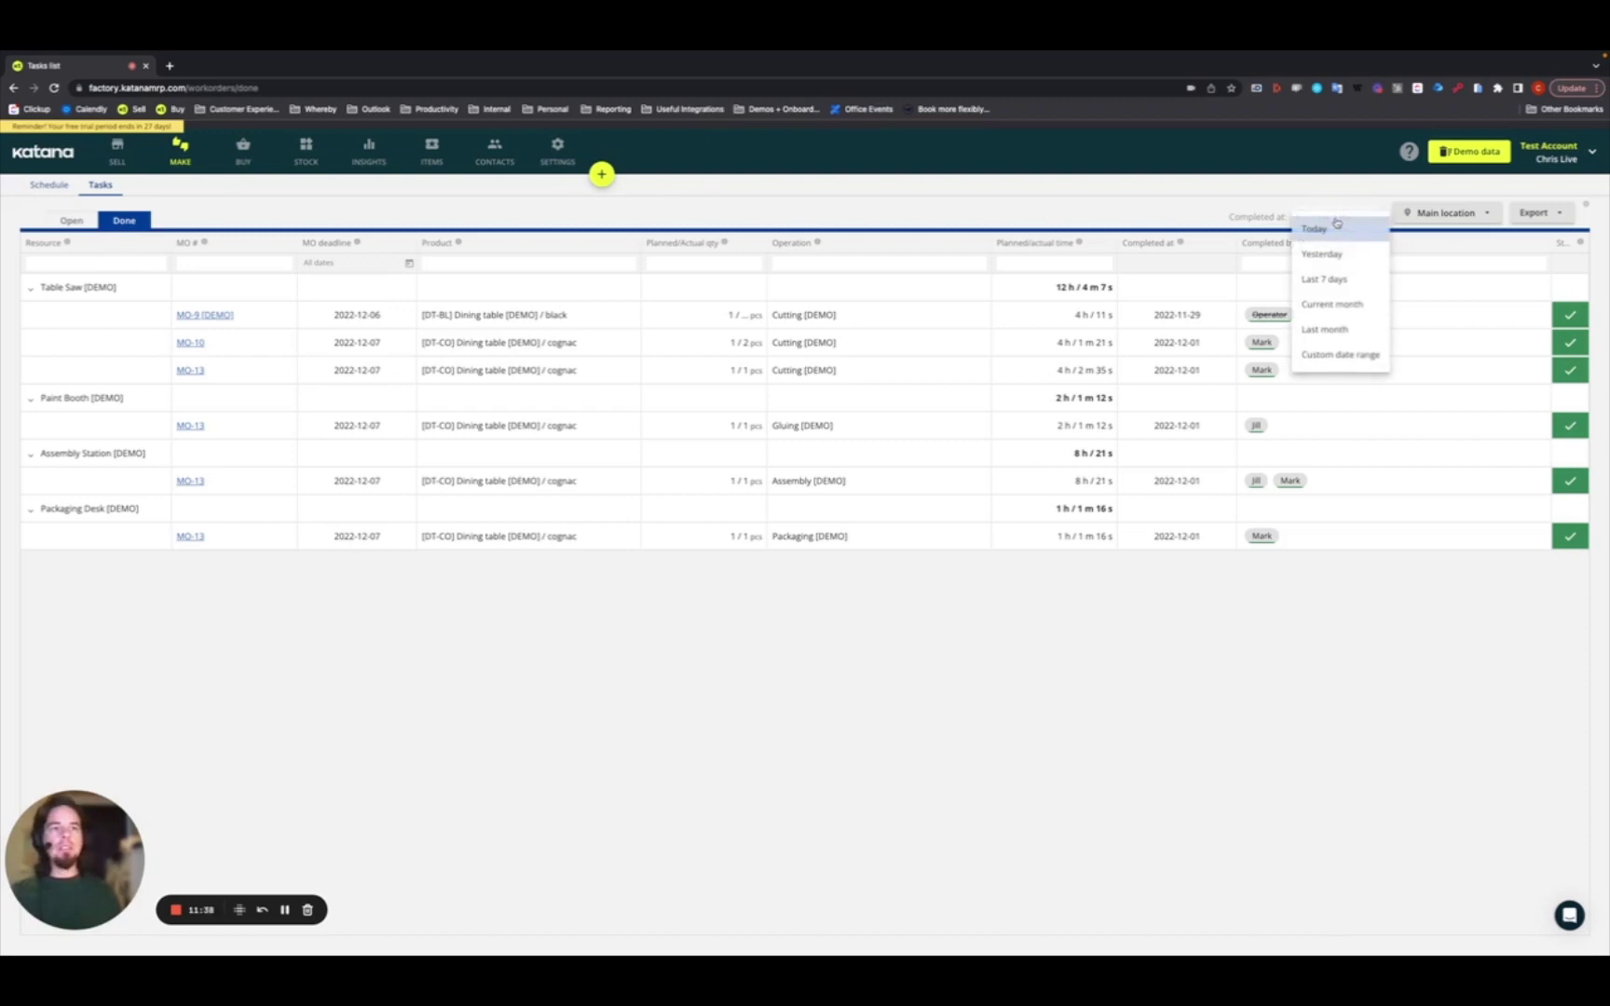
left_click(1341, 354)
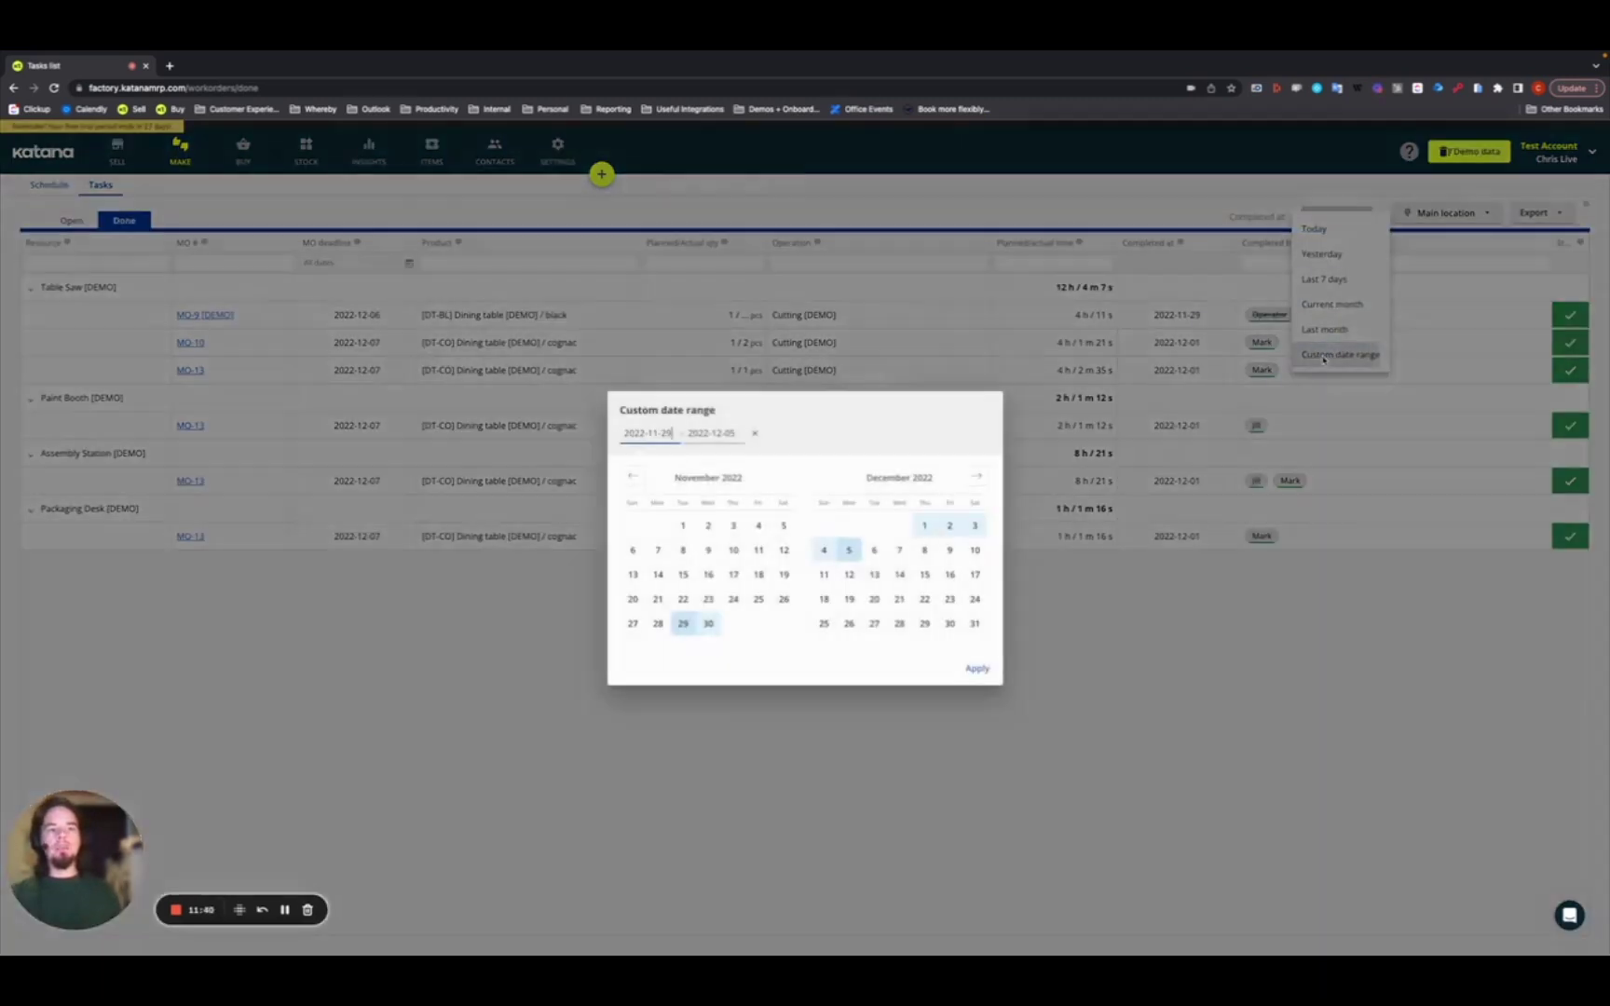
left_click(639, 482)
left_click(640, 482)
left_click(639, 482)
left_click(639, 482)
left_click(758, 525)
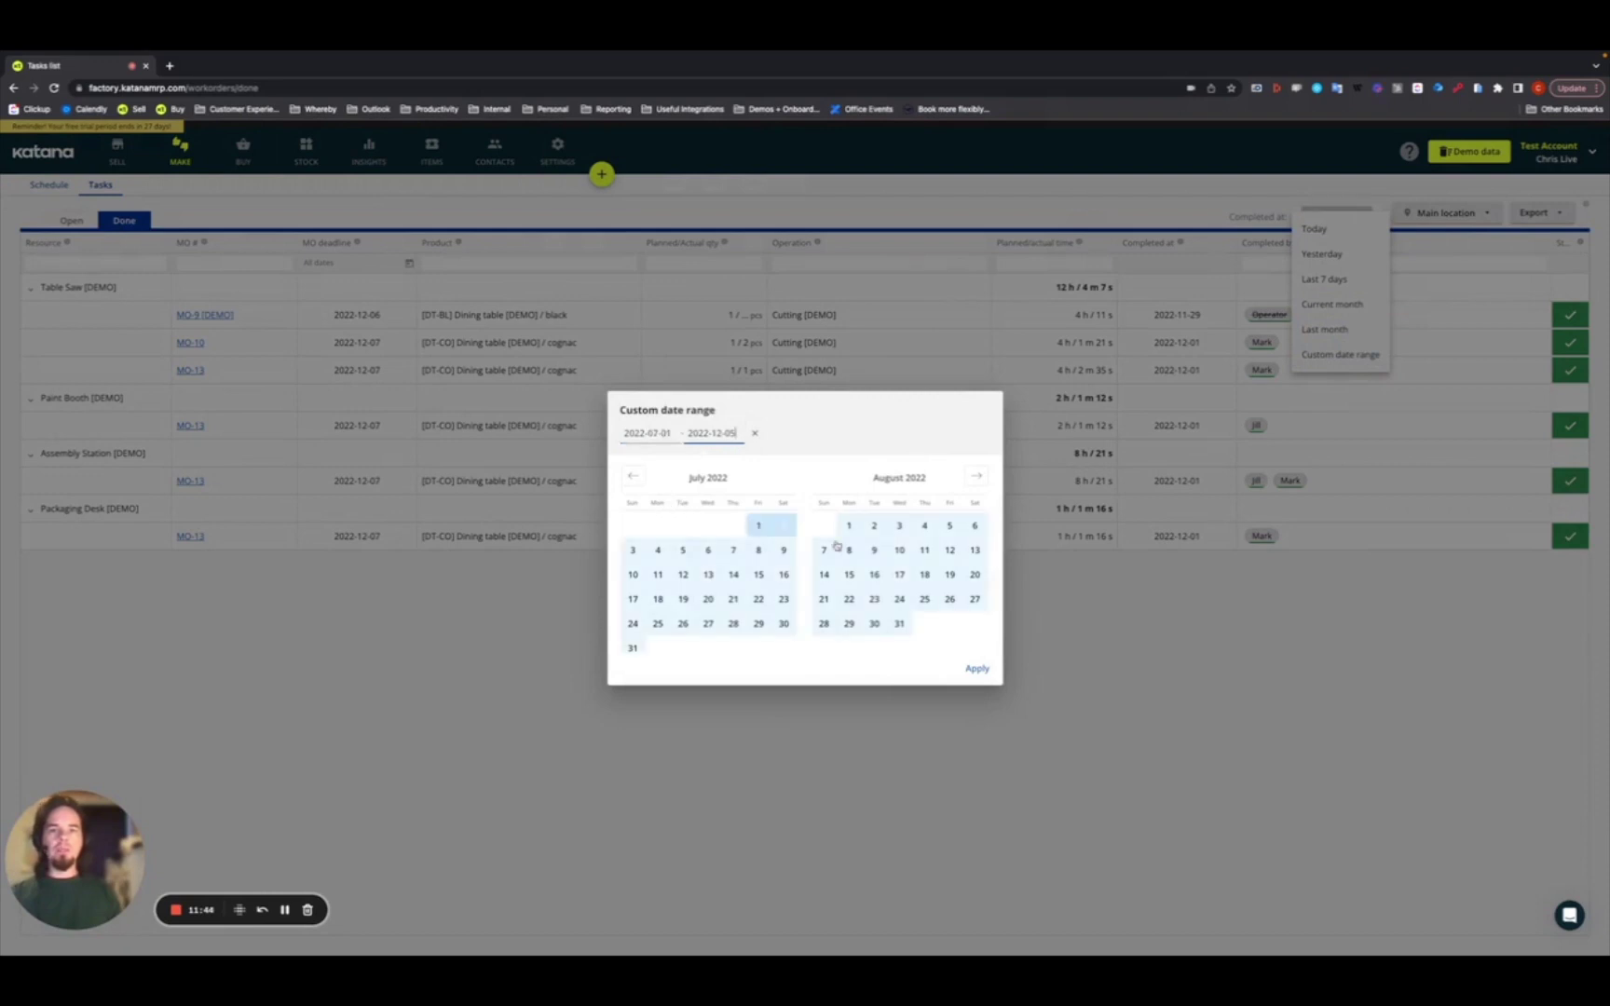
left_click(978, 668)
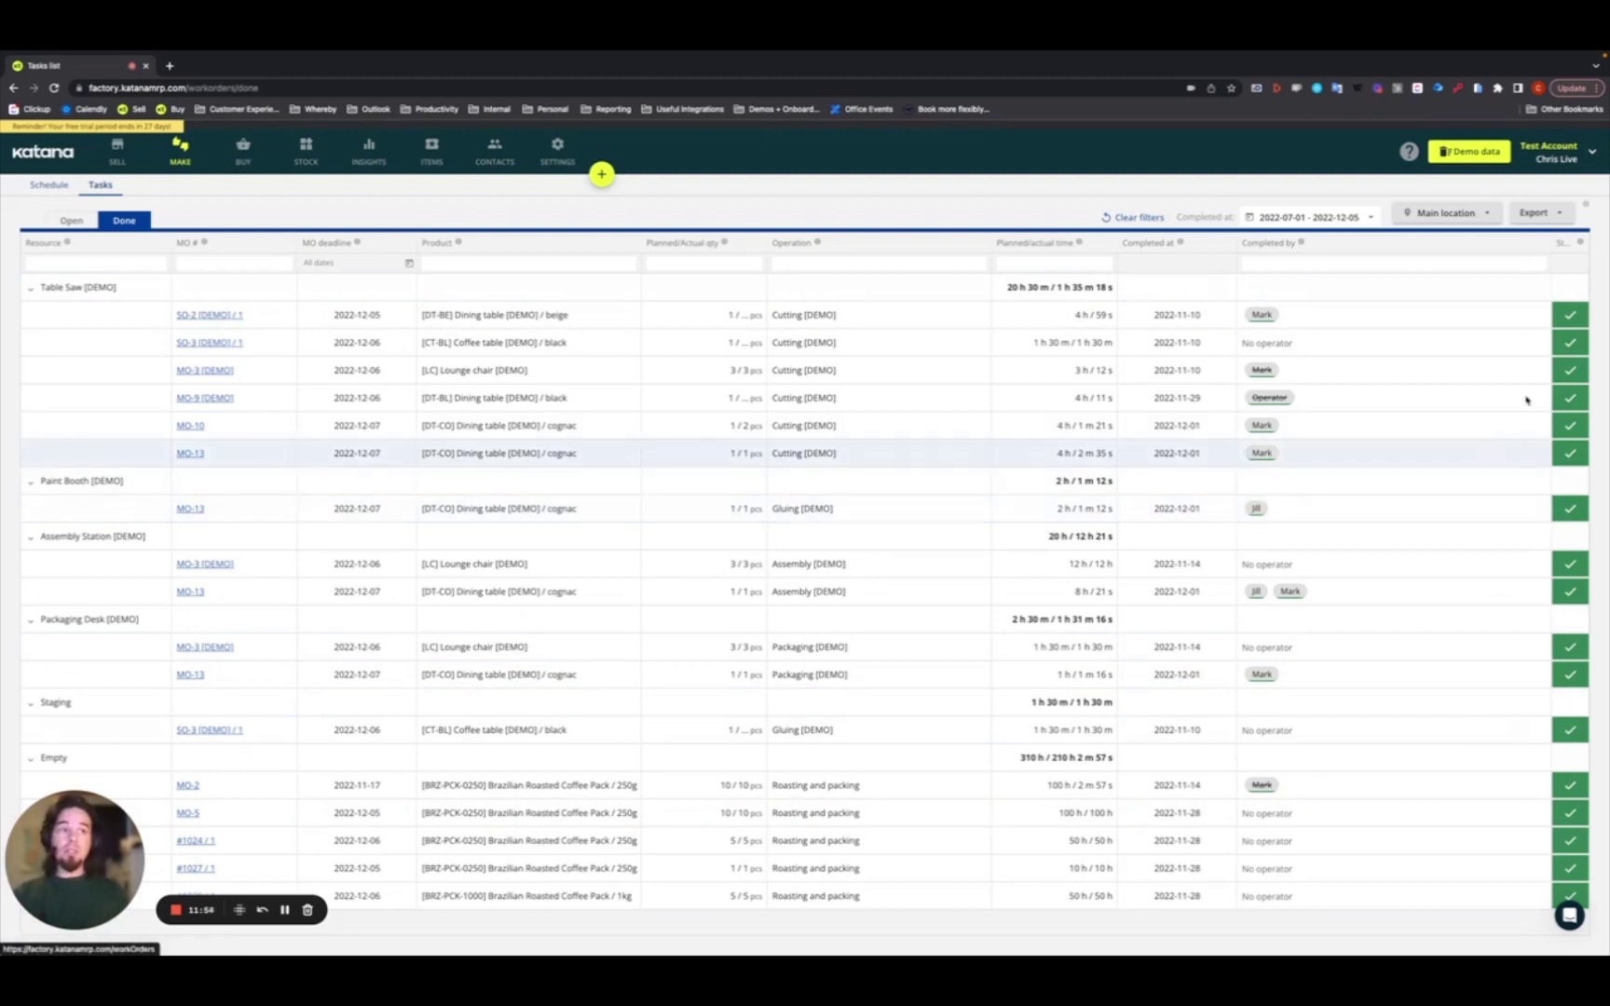
Export the filtered completed tasks as an .xlsx file and return the browser to its smaller window
left_click(1561, 220)
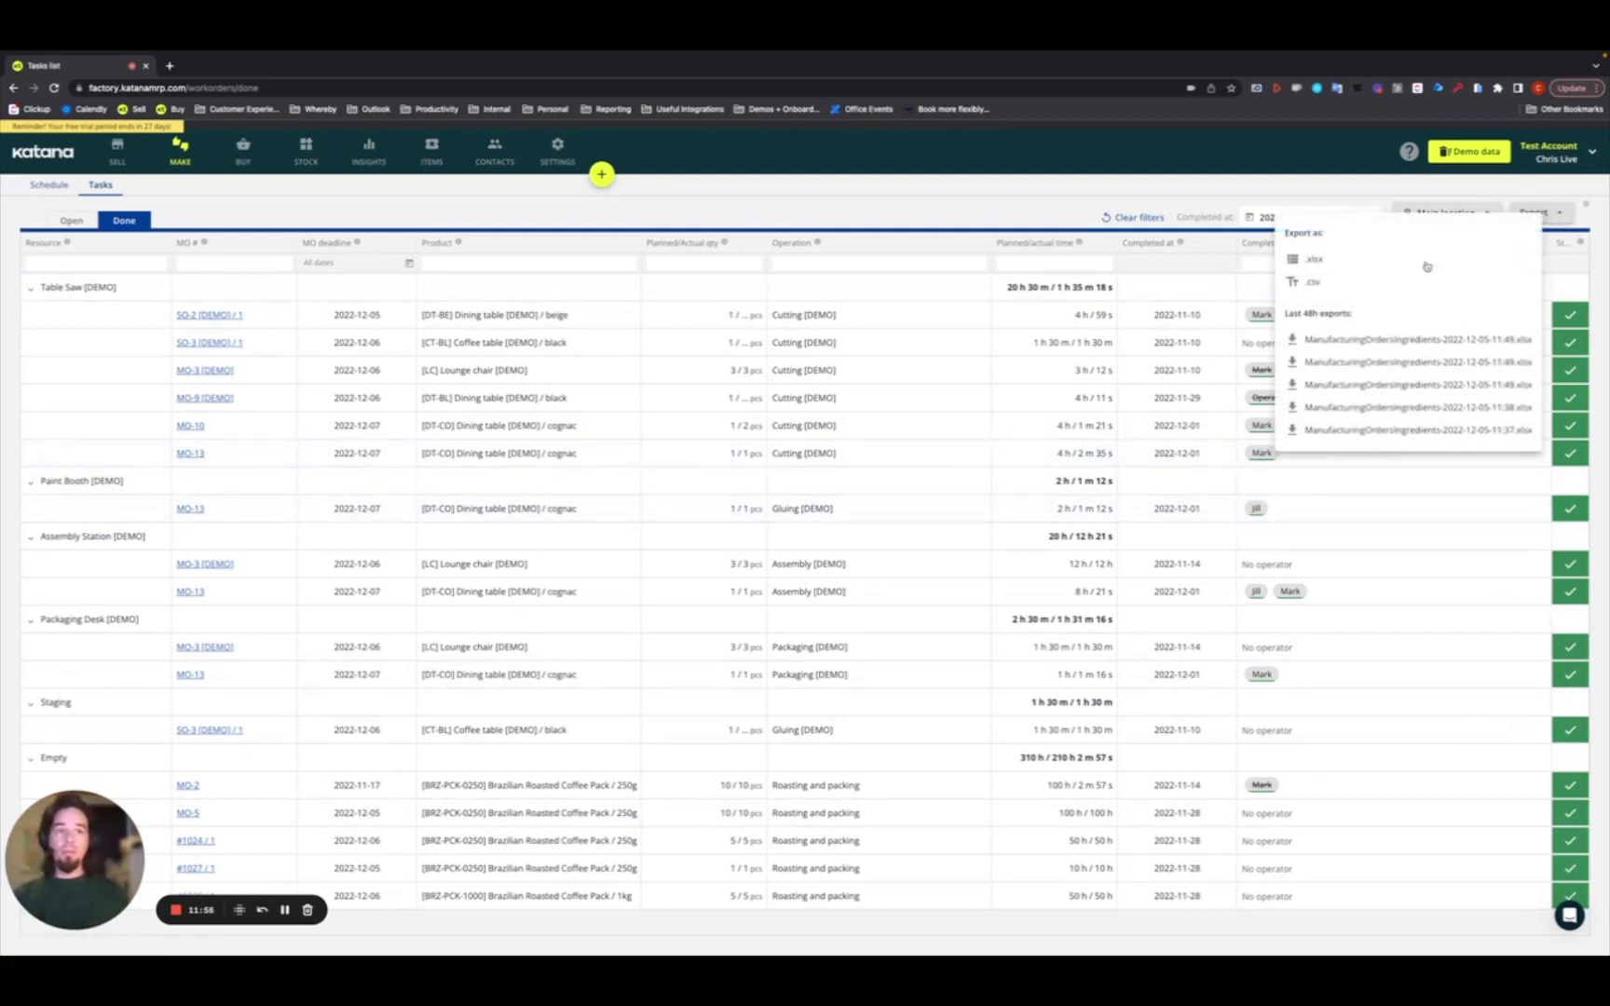
left_click(1366, 281)
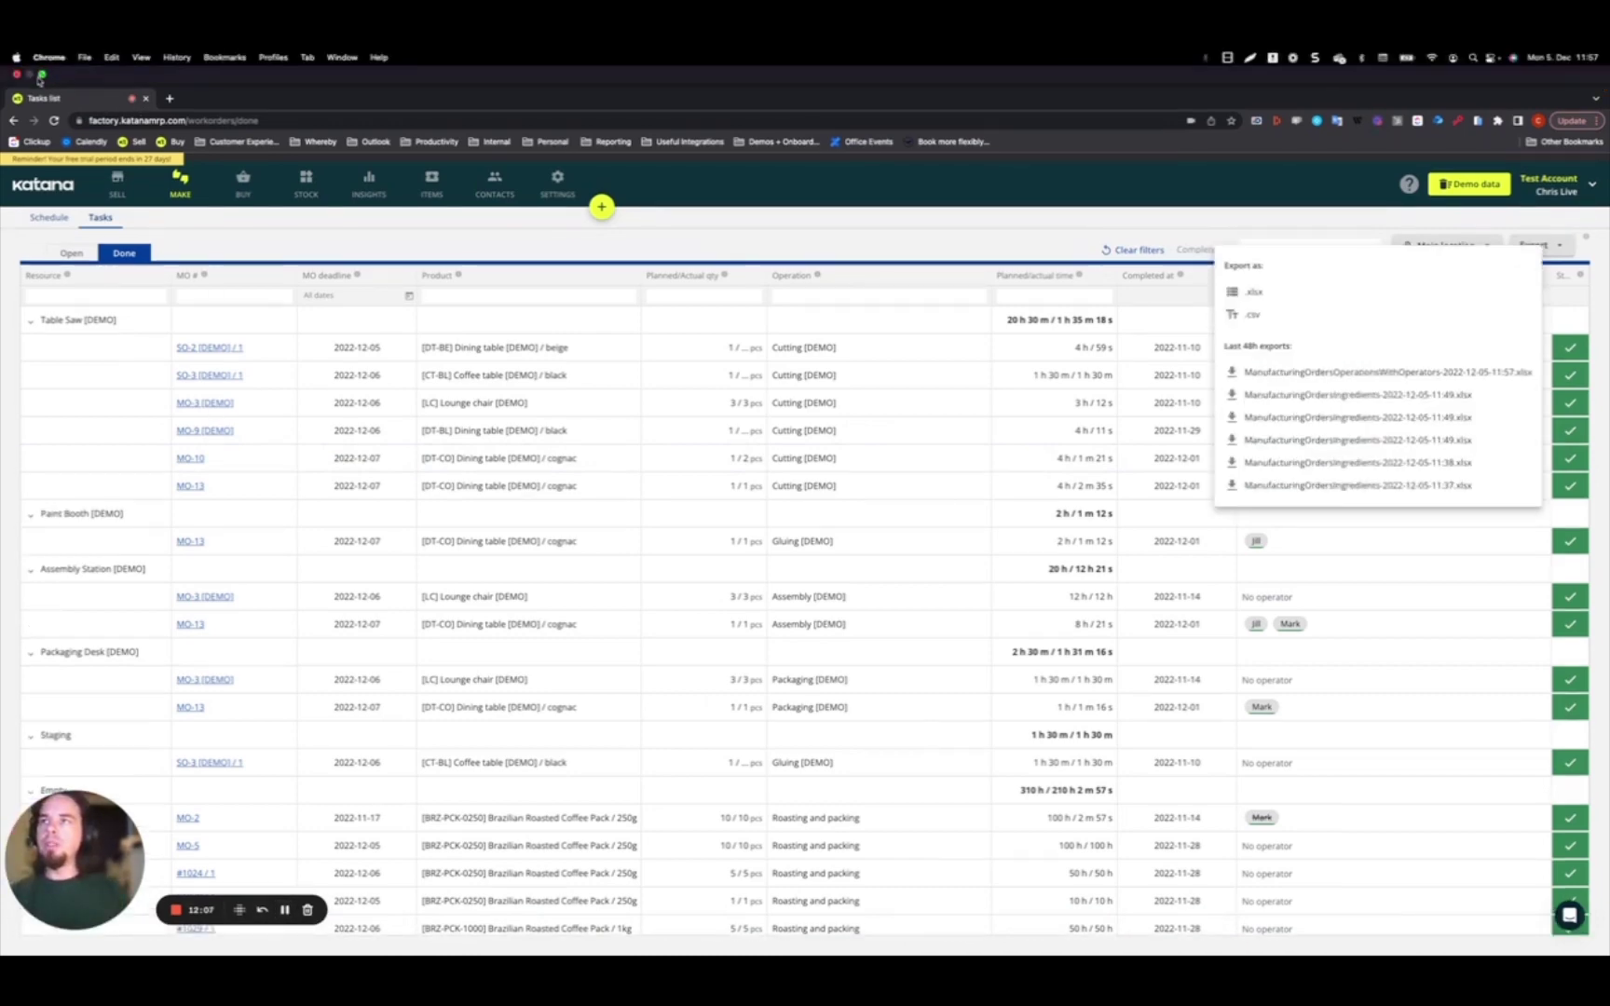
left_click(39, 74)
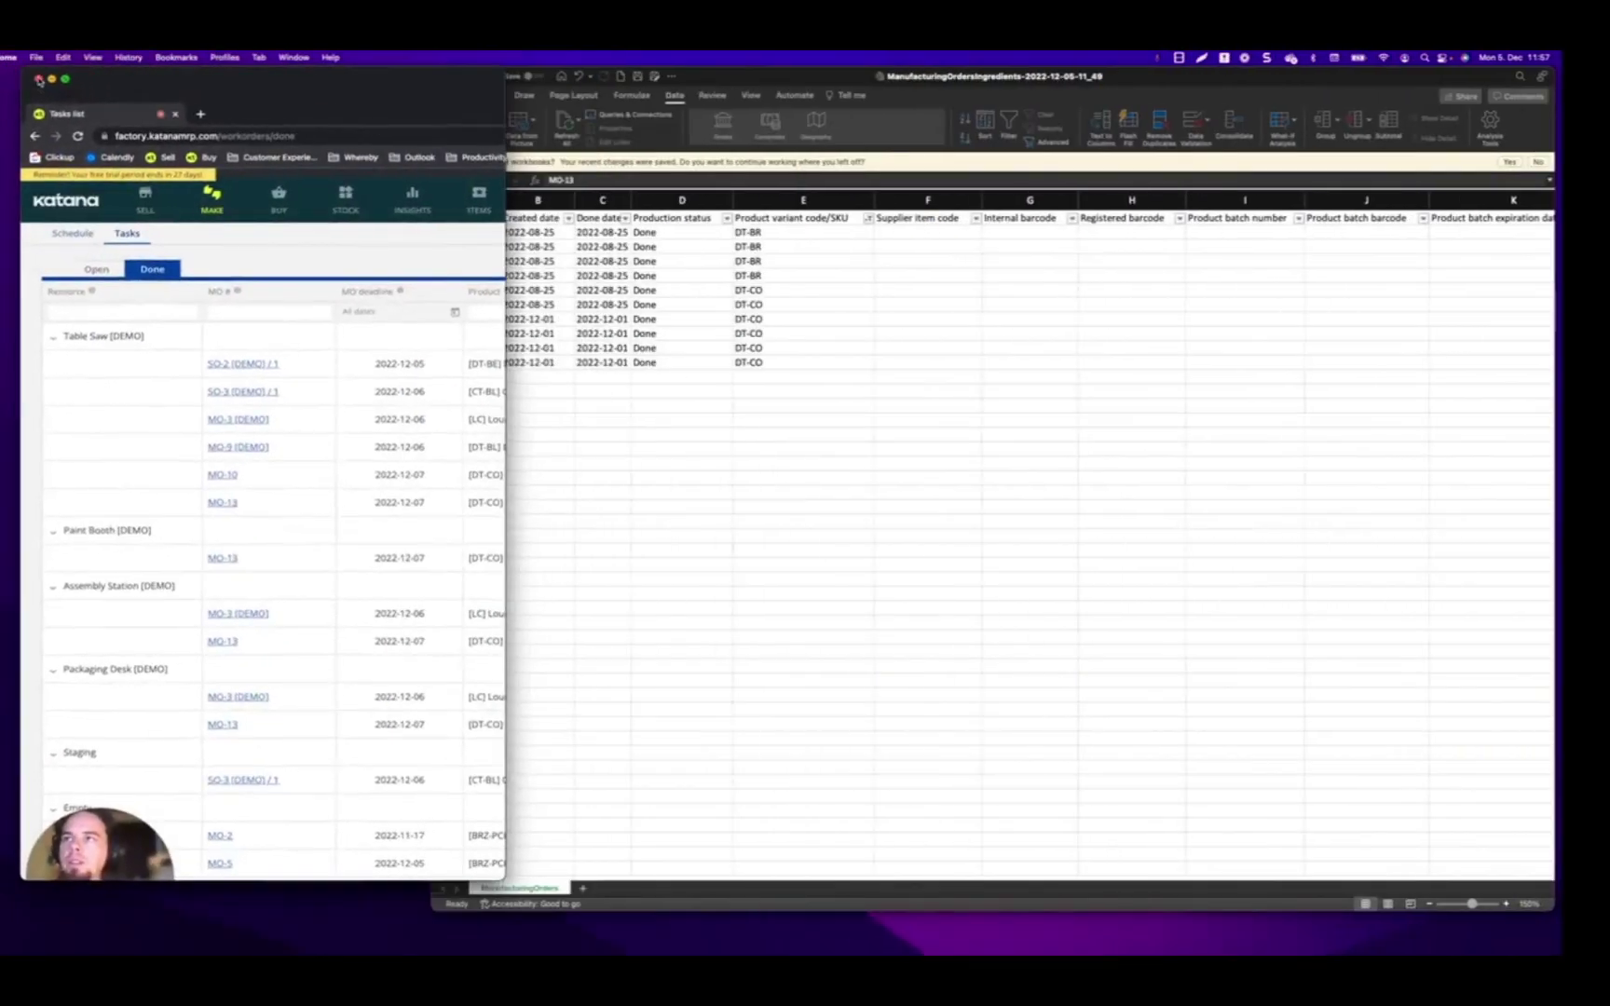
Replace the ingredients workbook with the exported ManufacturingOrdersOperationsWithOperators workbook in Excel and enlarge its window beside the browser
left_click(490, 77)
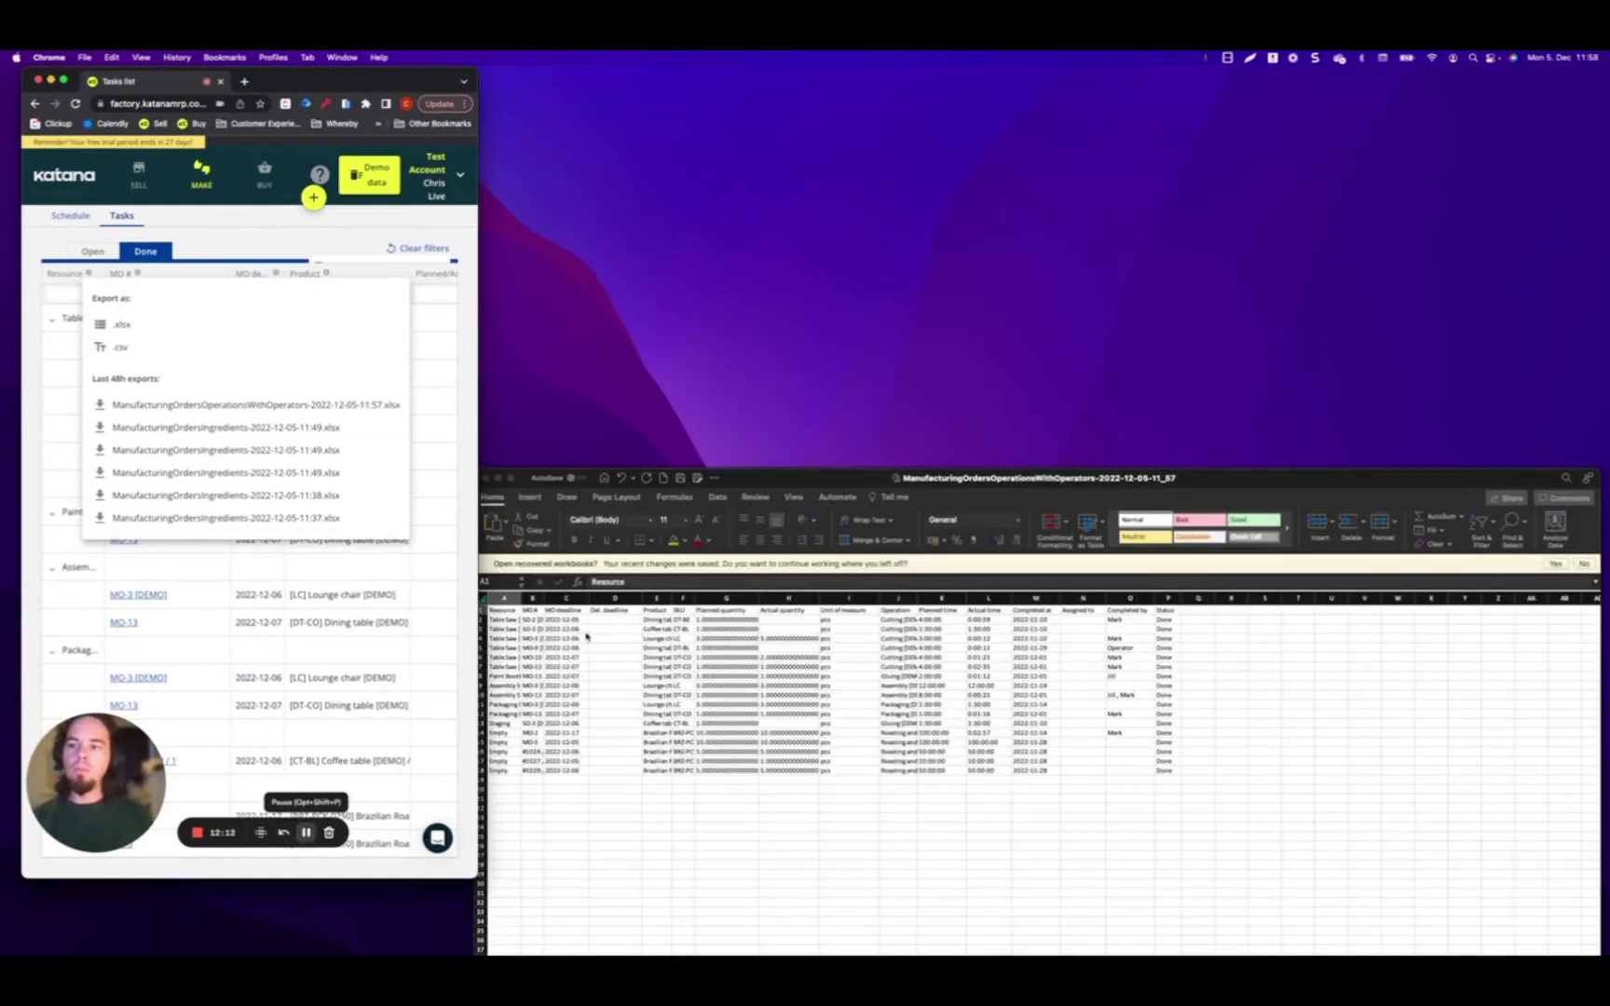
key("Return")
left_click_drag(1259, 479, 1279, 99)
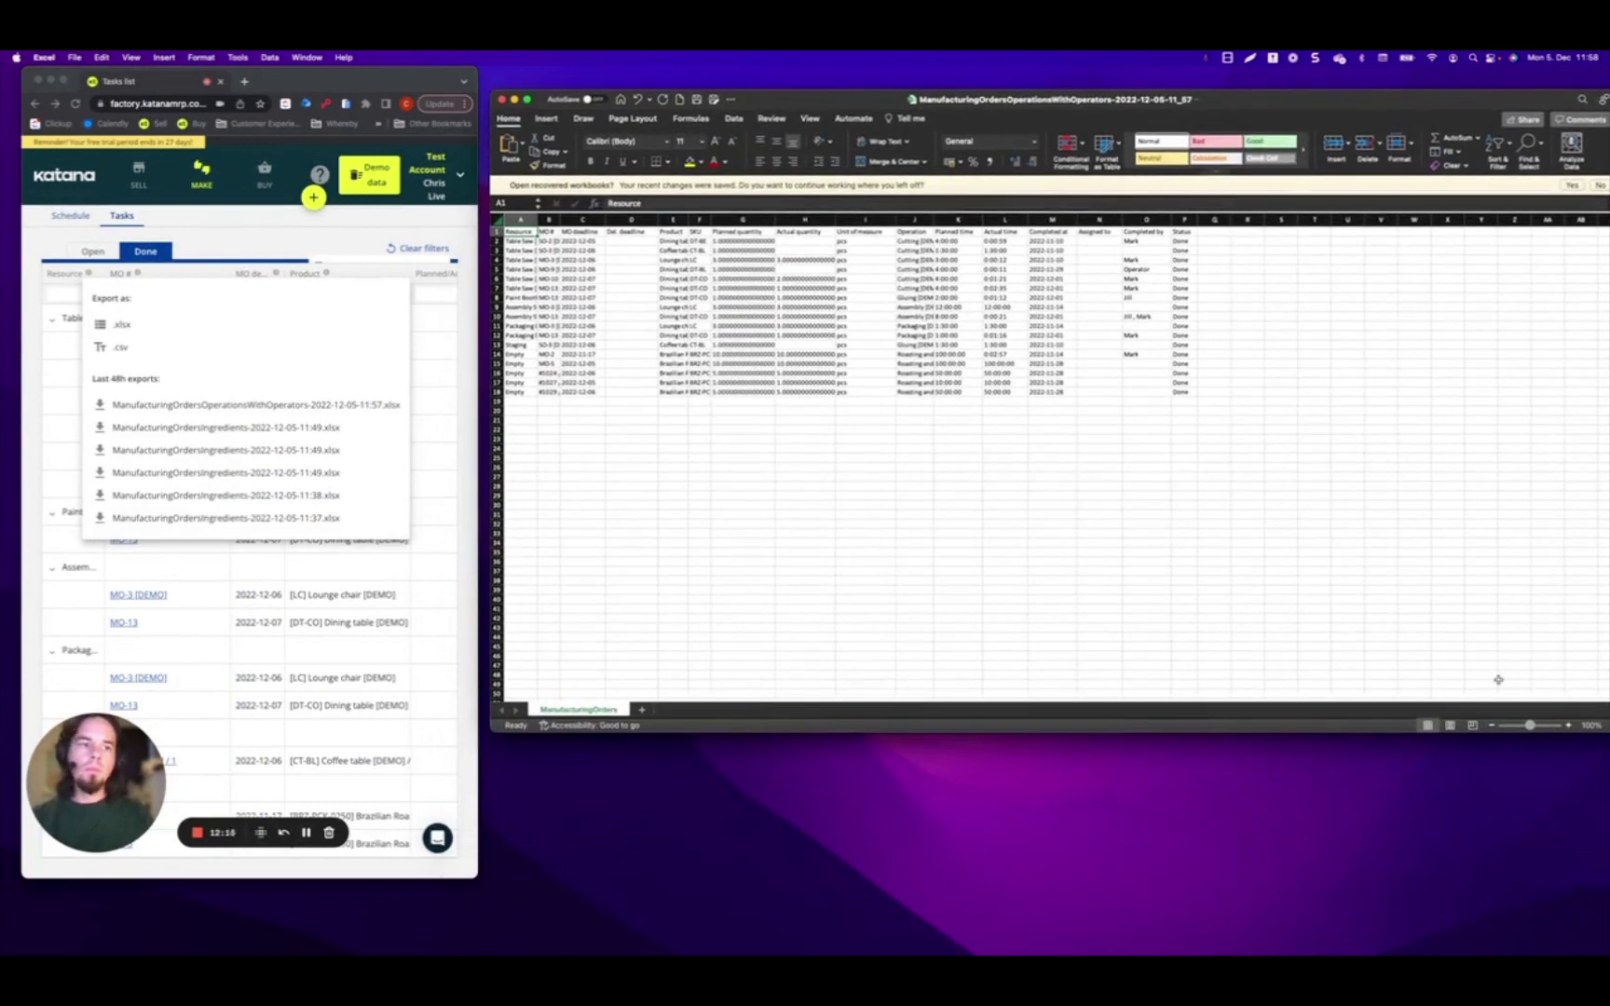
left_click_drag(930, 732, 915, 884)
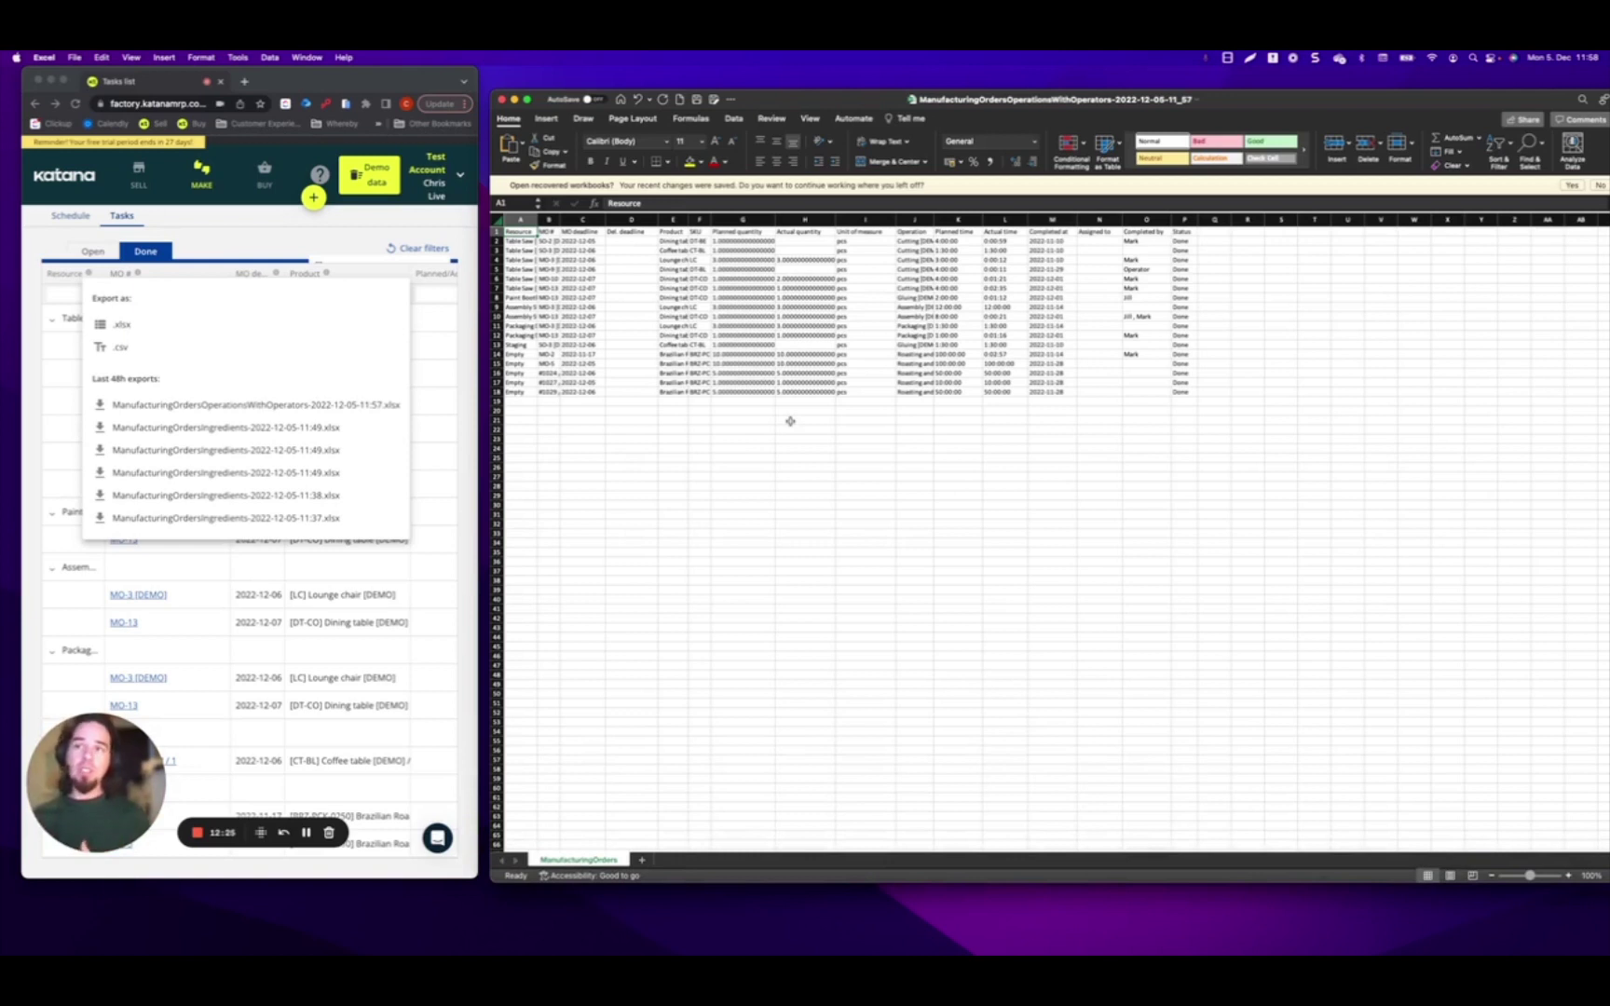
Check the resource entries of the exported tasks and widen the MO # and SKU columns to make their contents readable
left_click(517, 241)
left_click(523, 260)
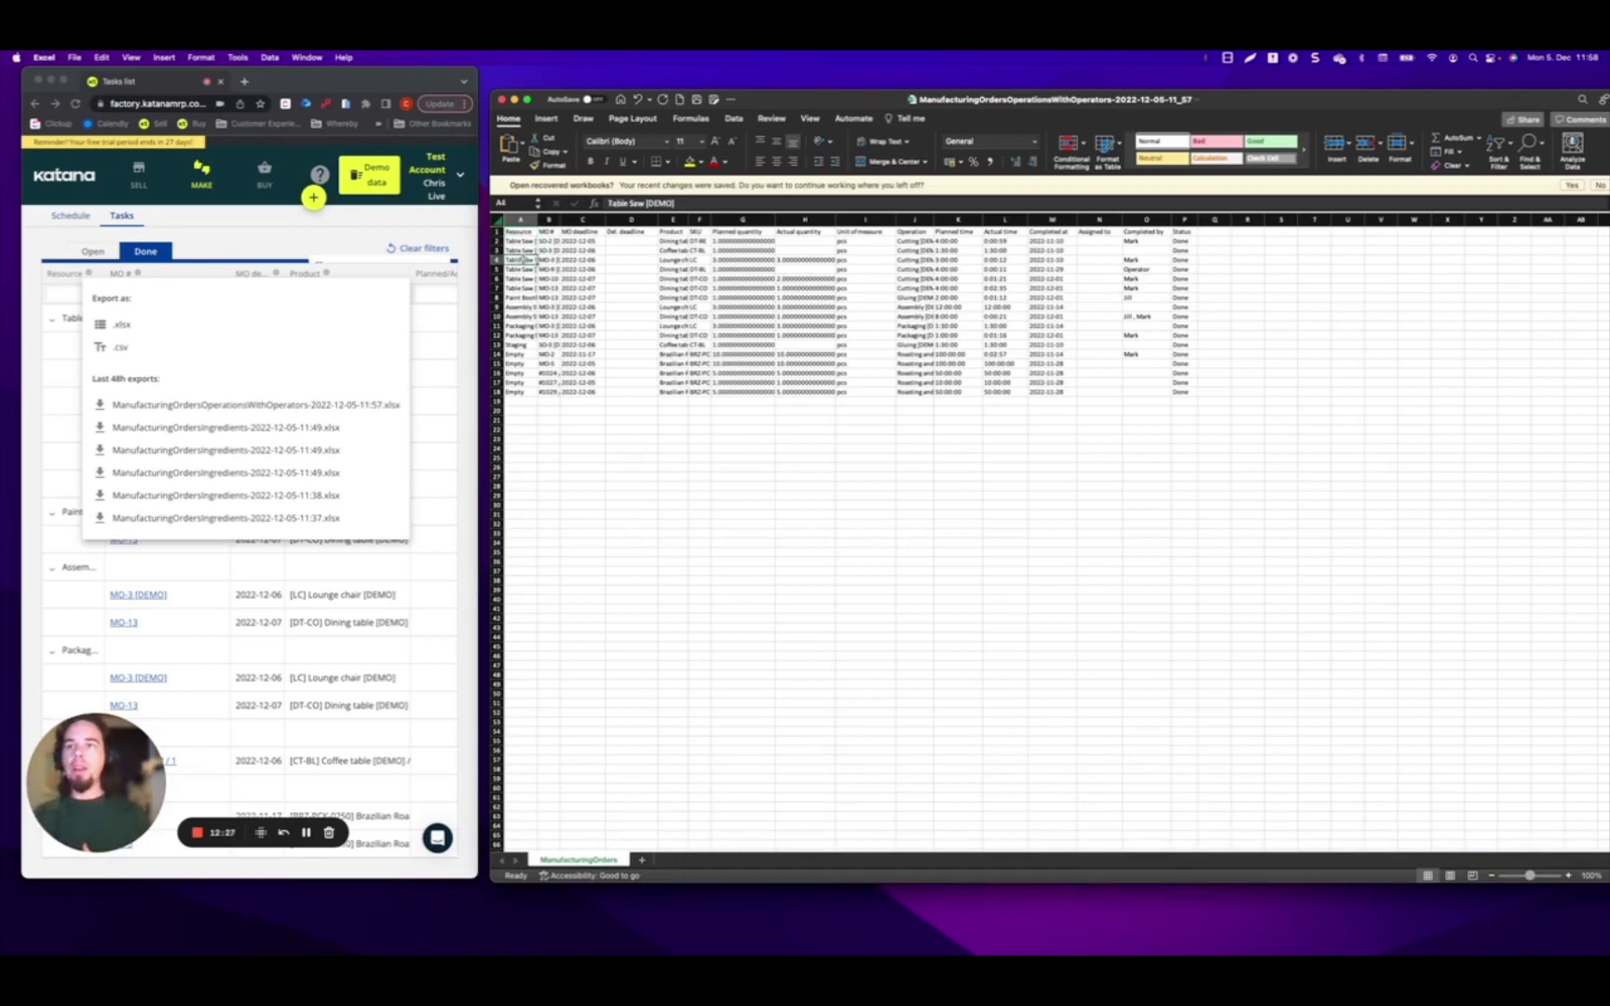
left_click(519, 297)
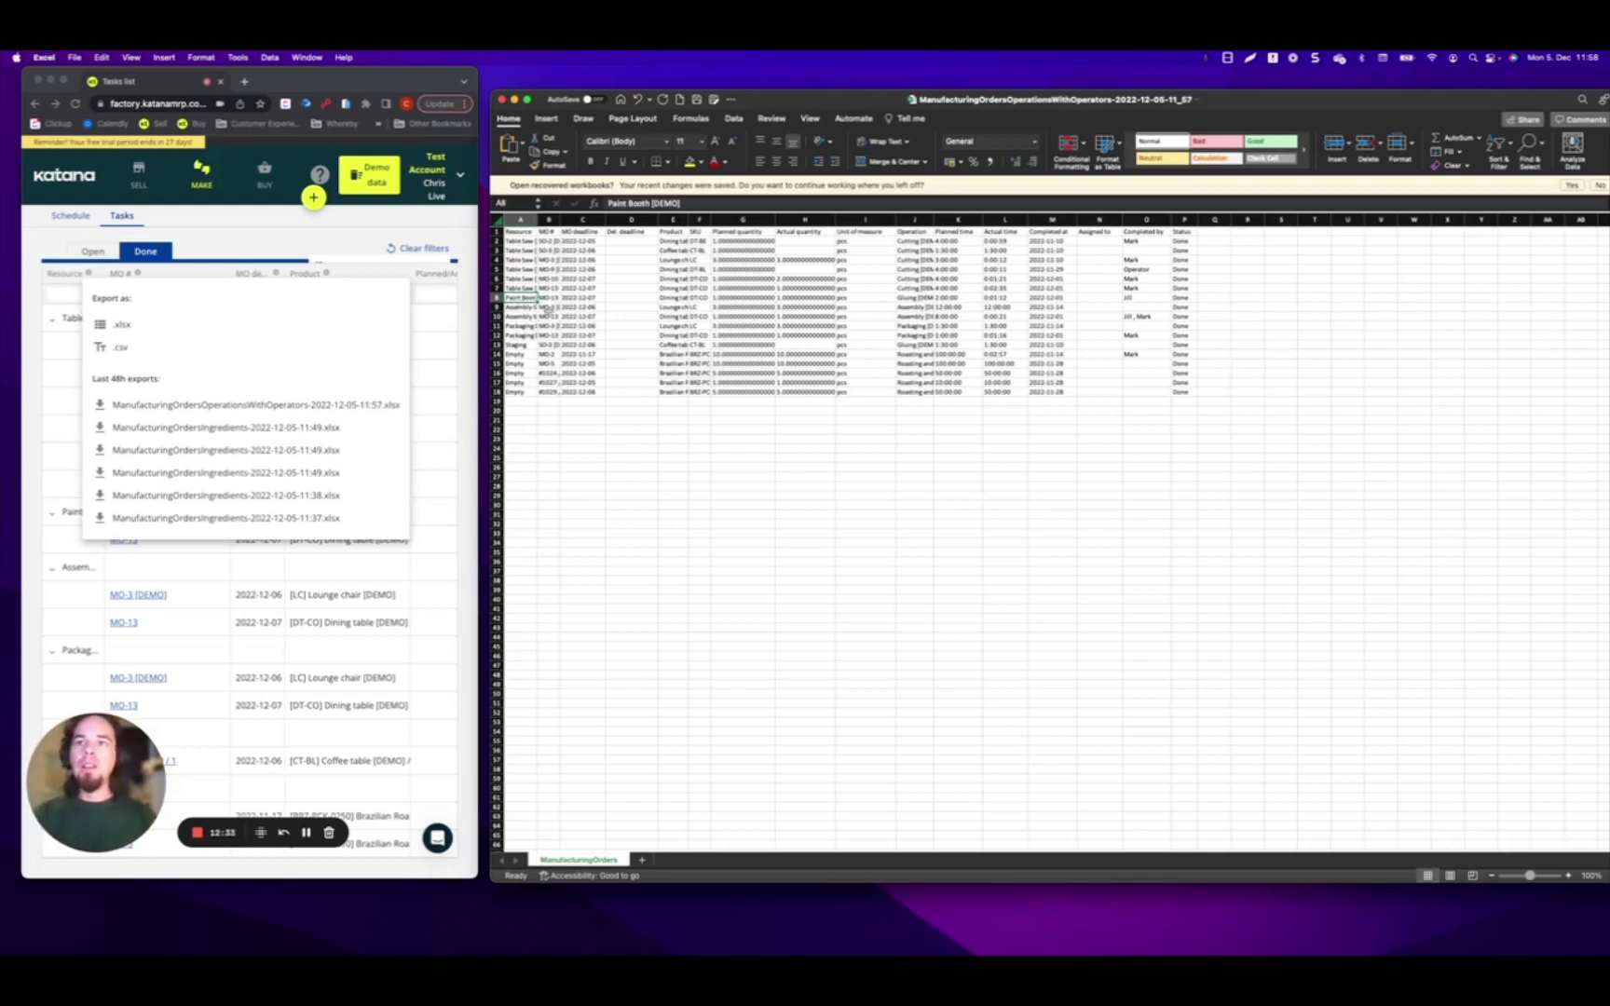
mouse_move(560, 219)
left_mouse_down()
mouse_move(589, 220)
mouse_move(561, 250)
left_mouse_up()
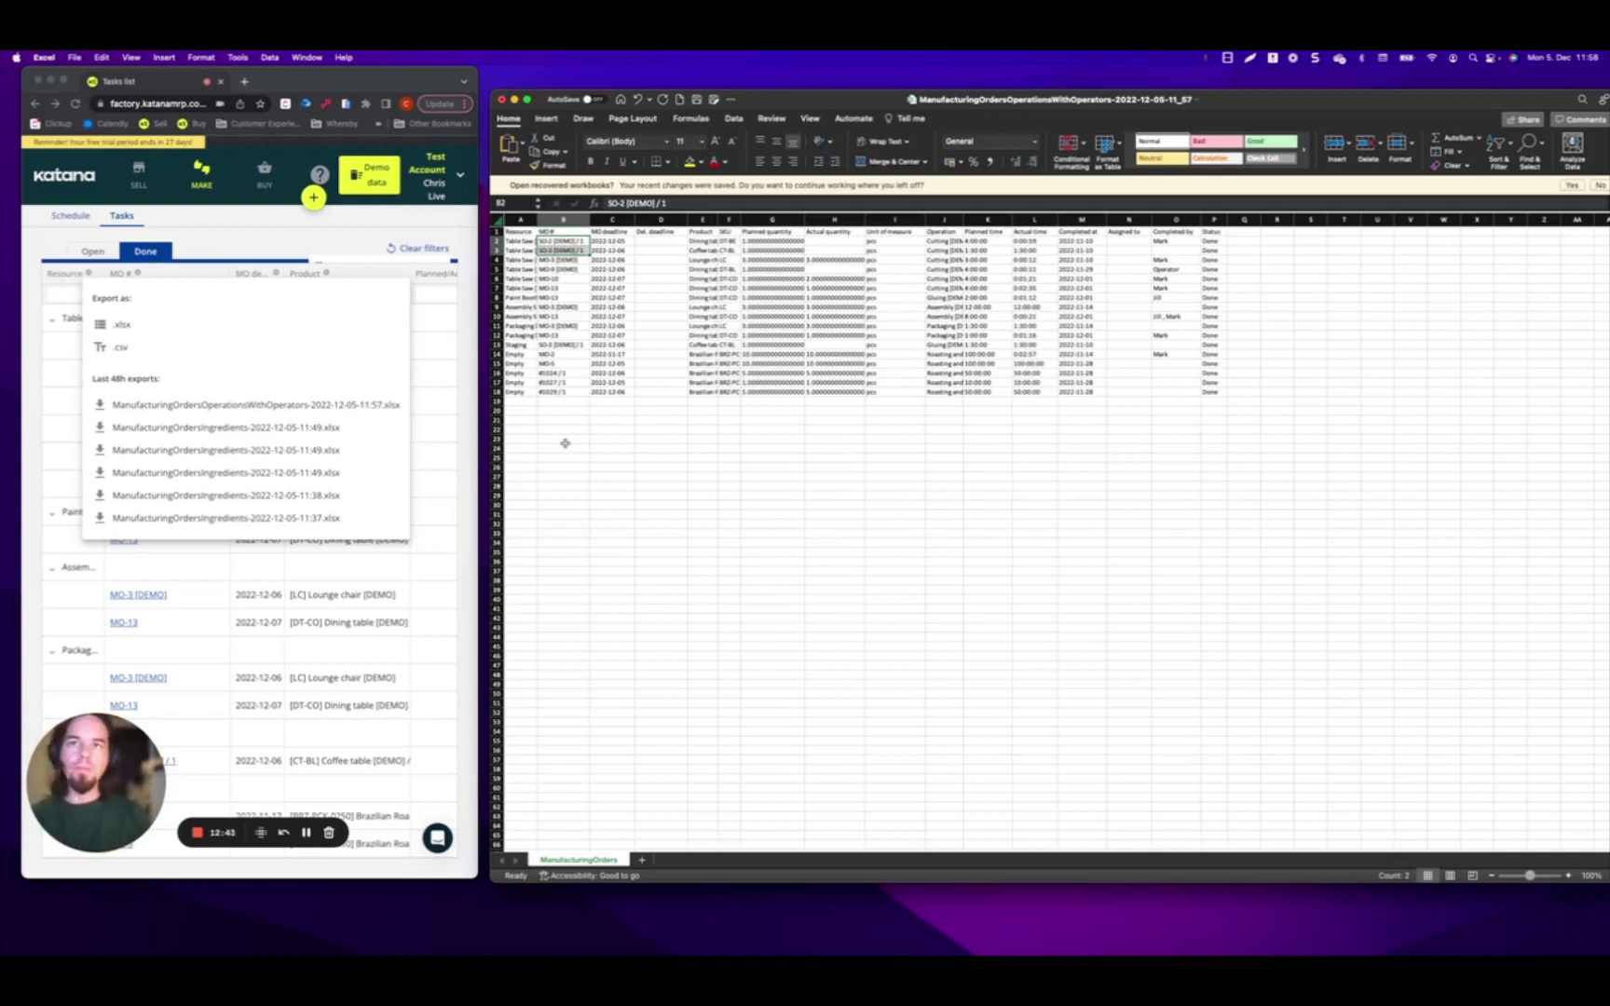
left_click_drag(735, 221, 984, 226)
Review the planned and actual quantities, the operations and the Completed by entries of the exported tasks
left_click(793, 240)
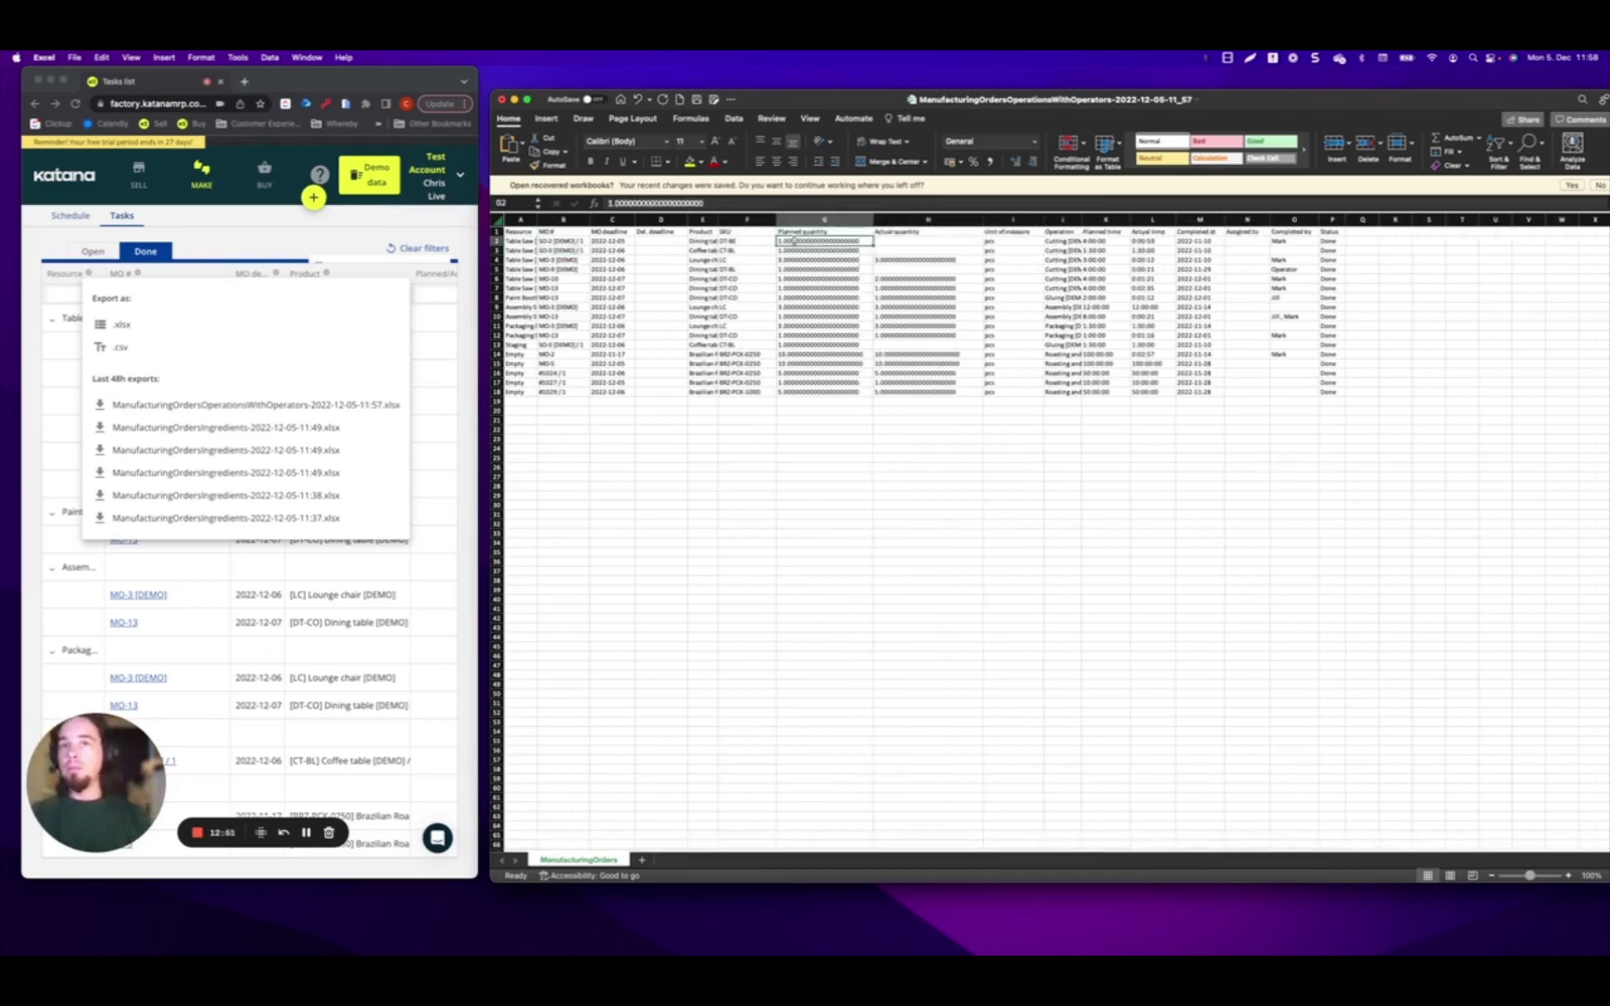
left_click(899, 259)
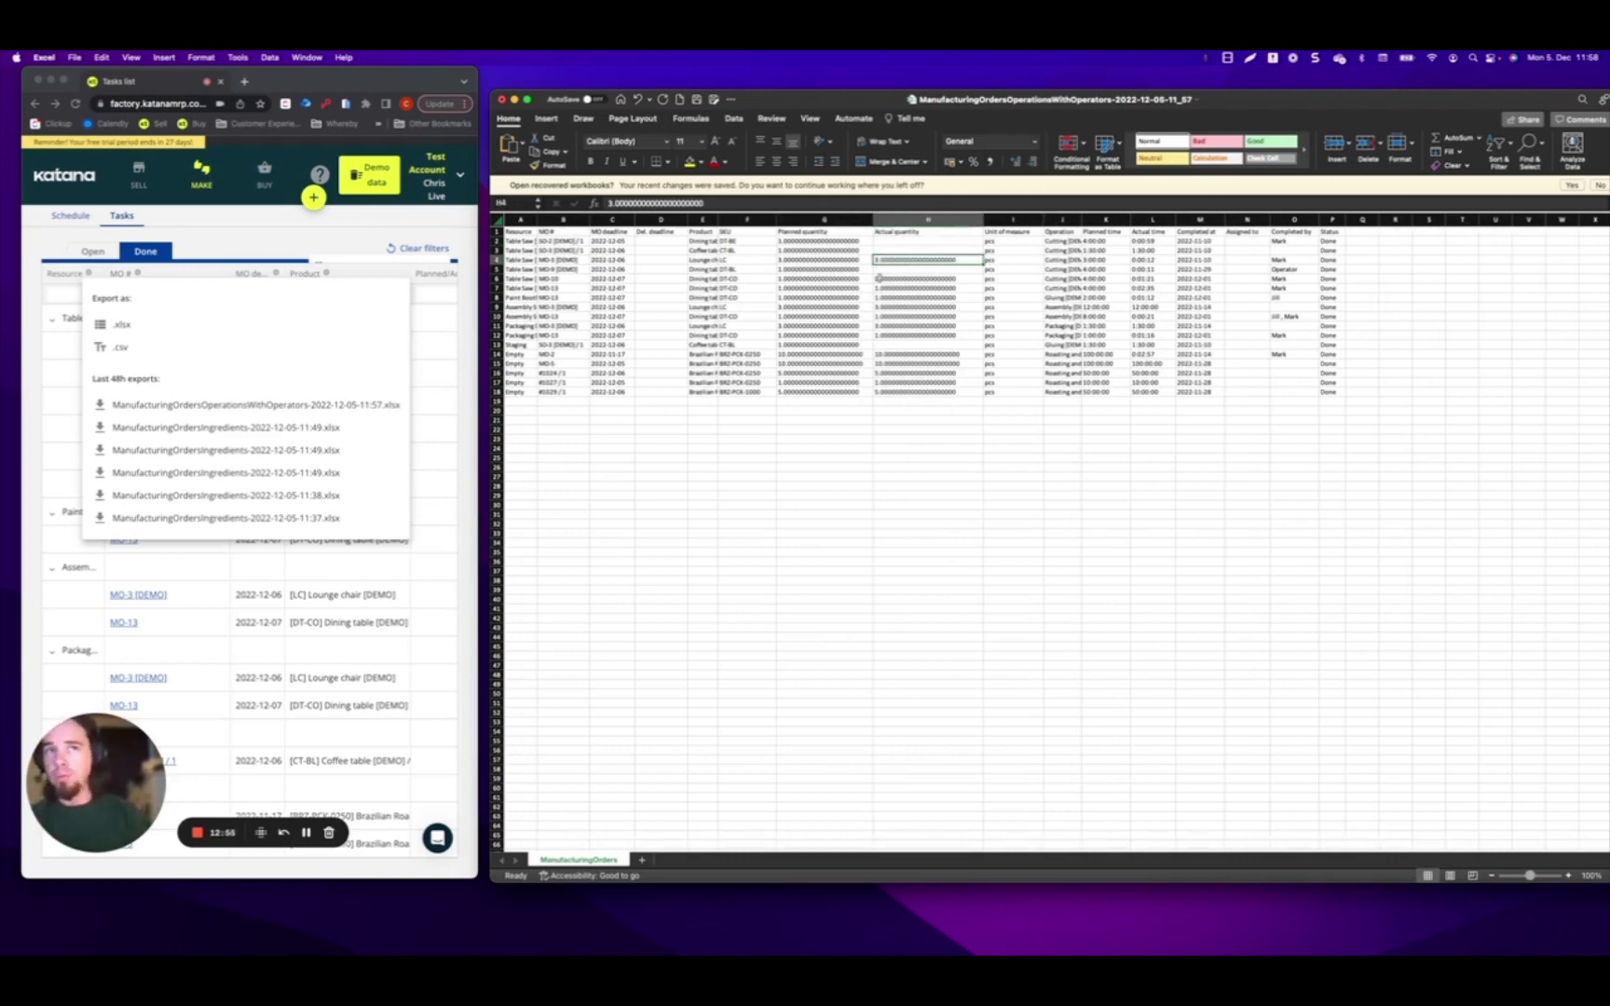
left_click_drag(1065, 241, 1065, 299)
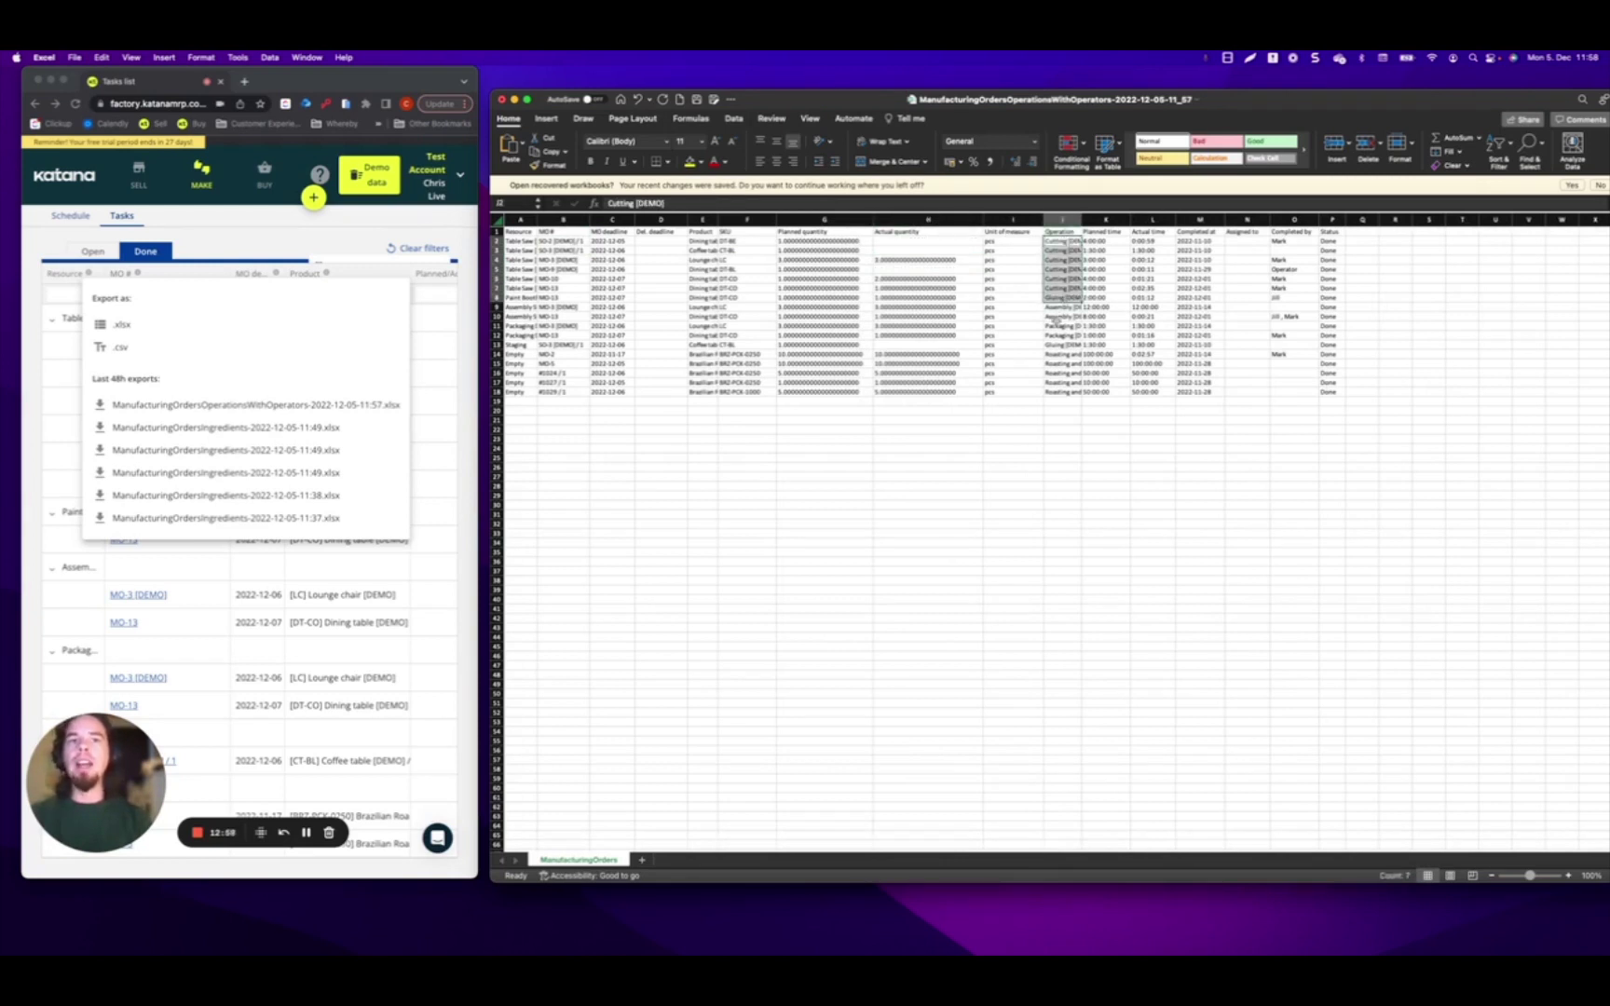
left_click_drag(1298, 240, 1292, 397)
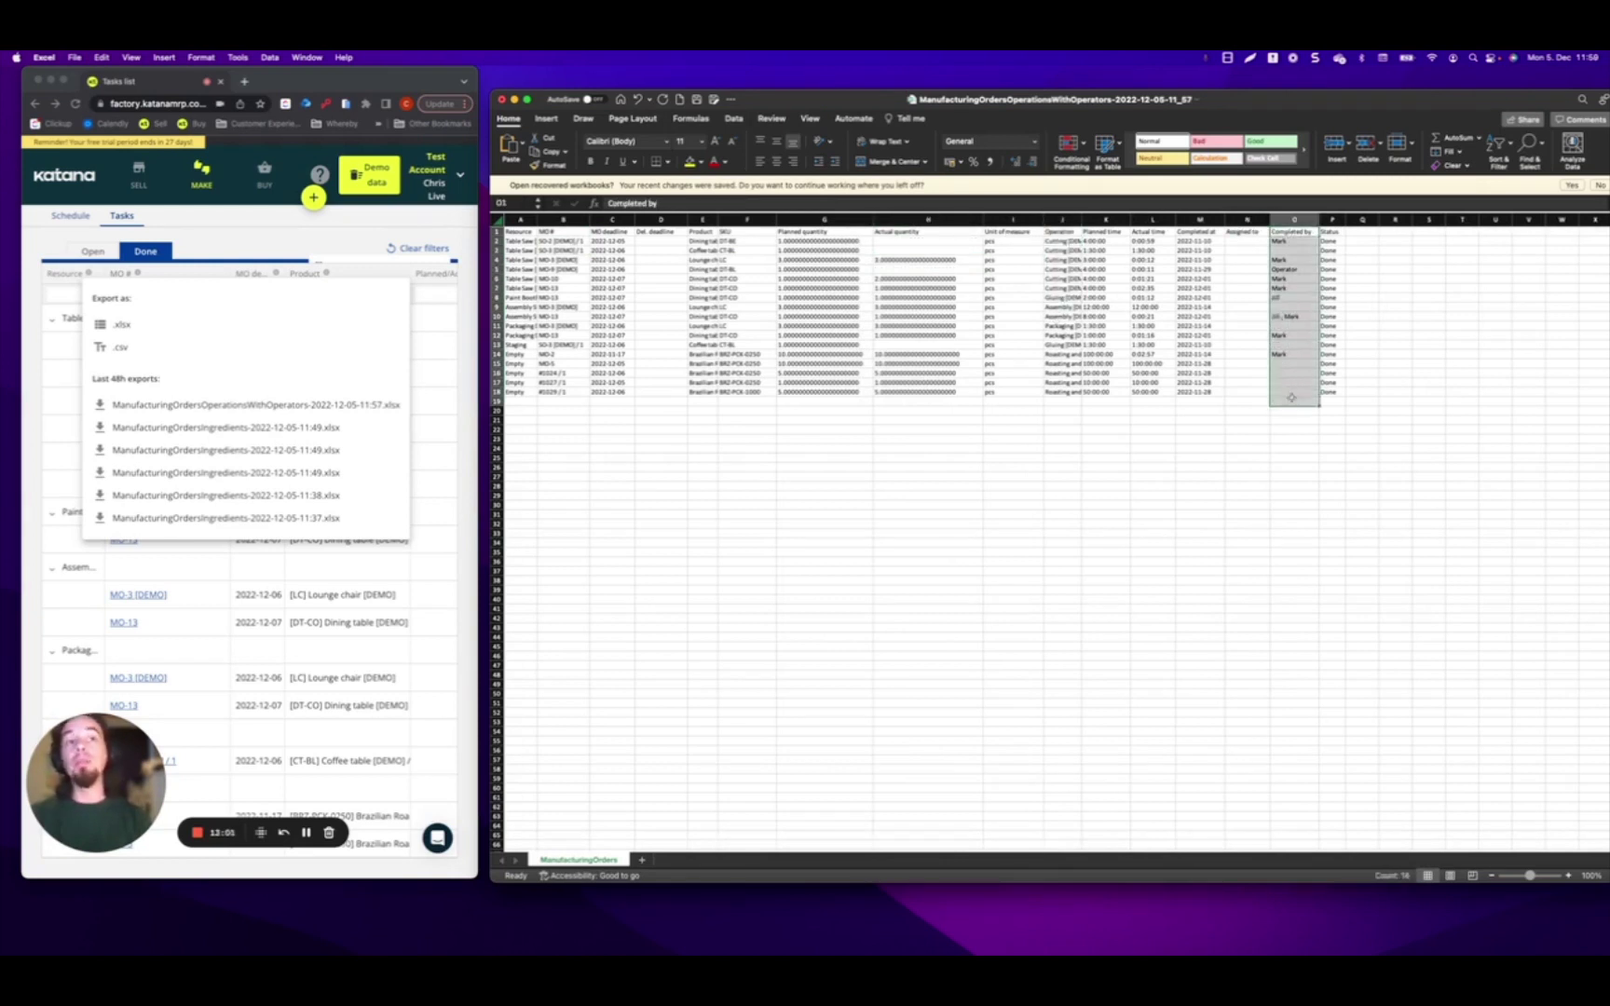
left_click(1291, 496)
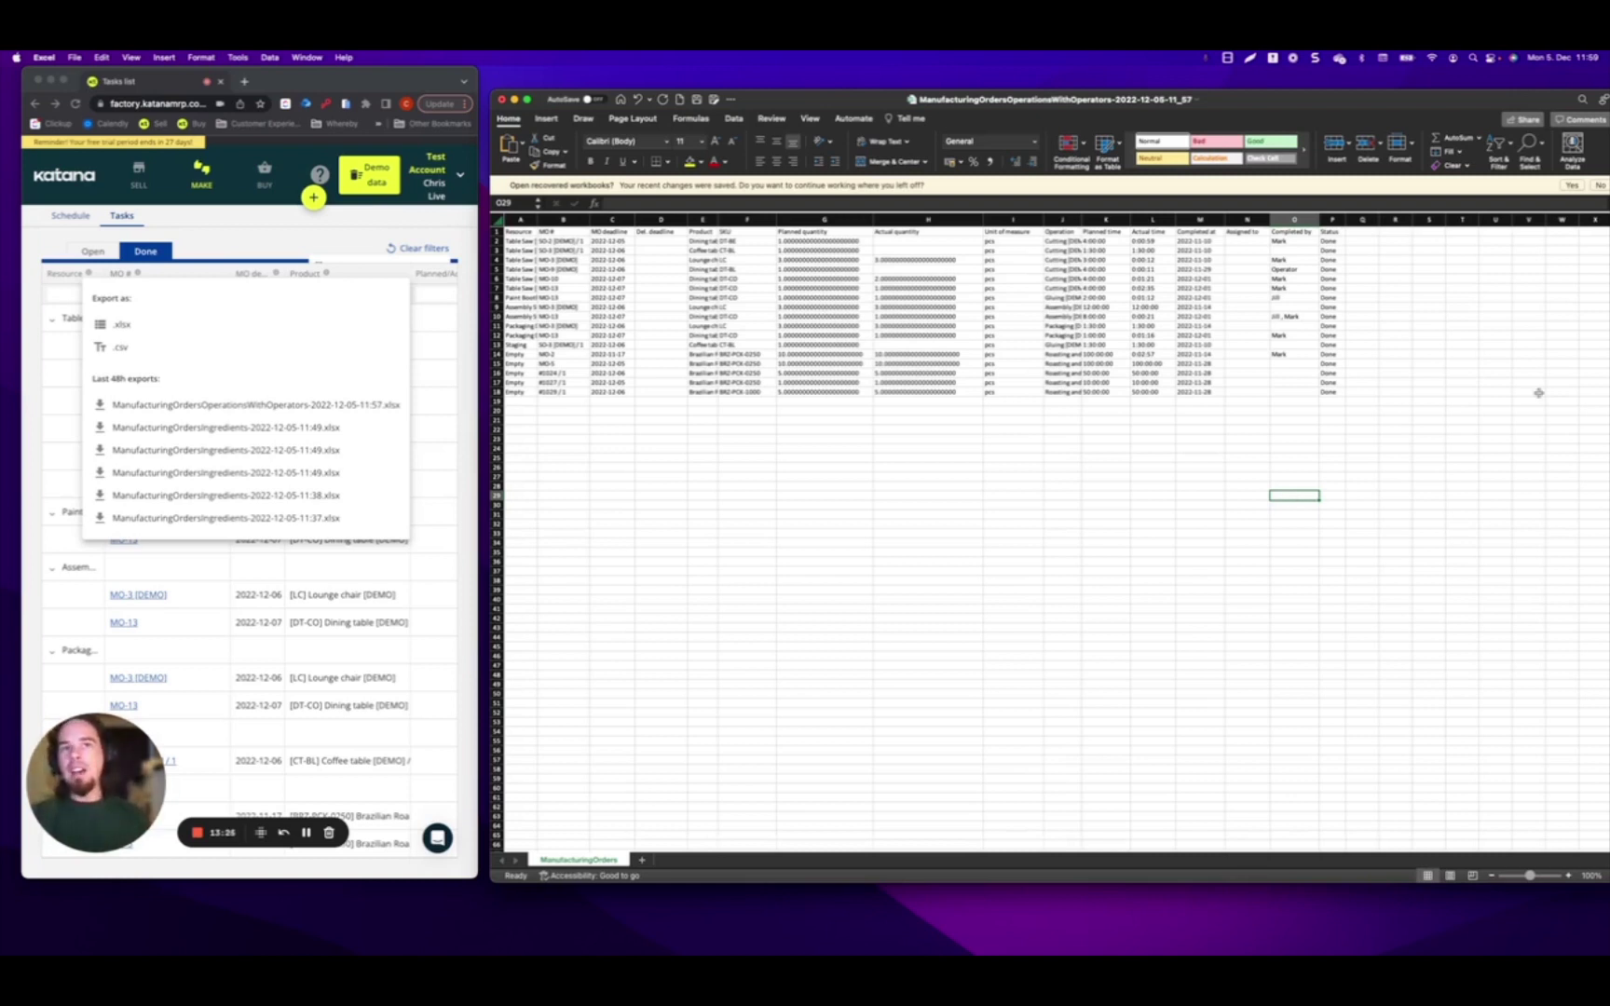
Compare the planned times with the actual times of all tasks and check who completed them
left_click_drag(1103, 242, 1107, 419)
left_click_drag(1147, 242, 1162, 389)
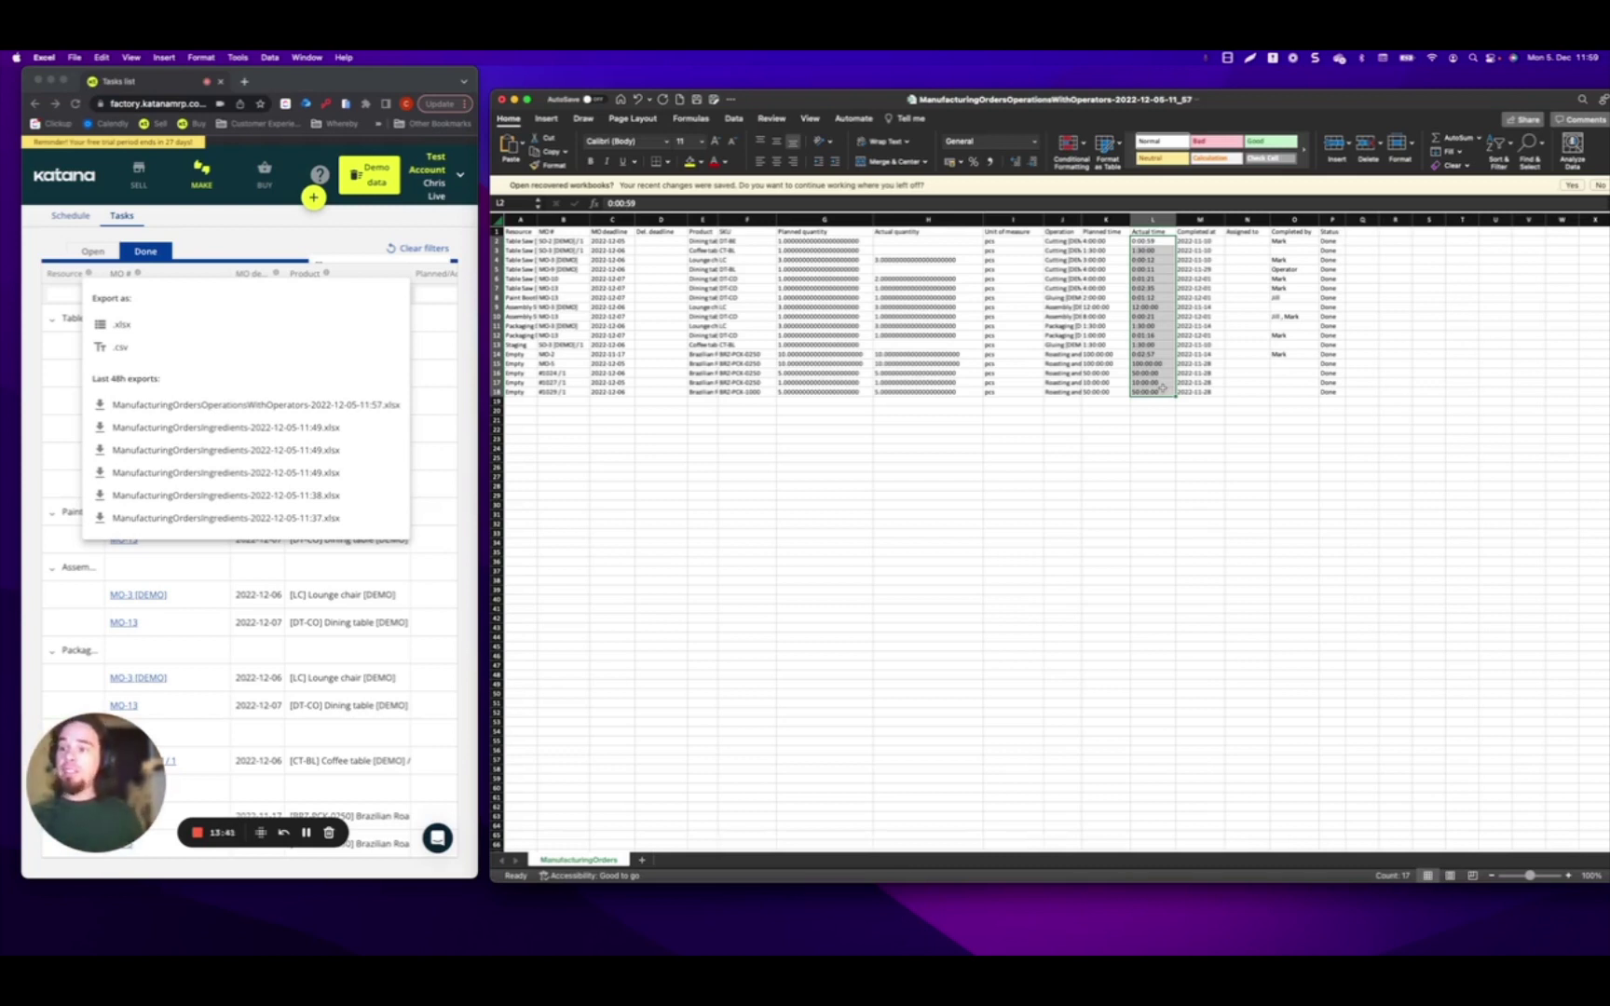
left_click(1287, 289)
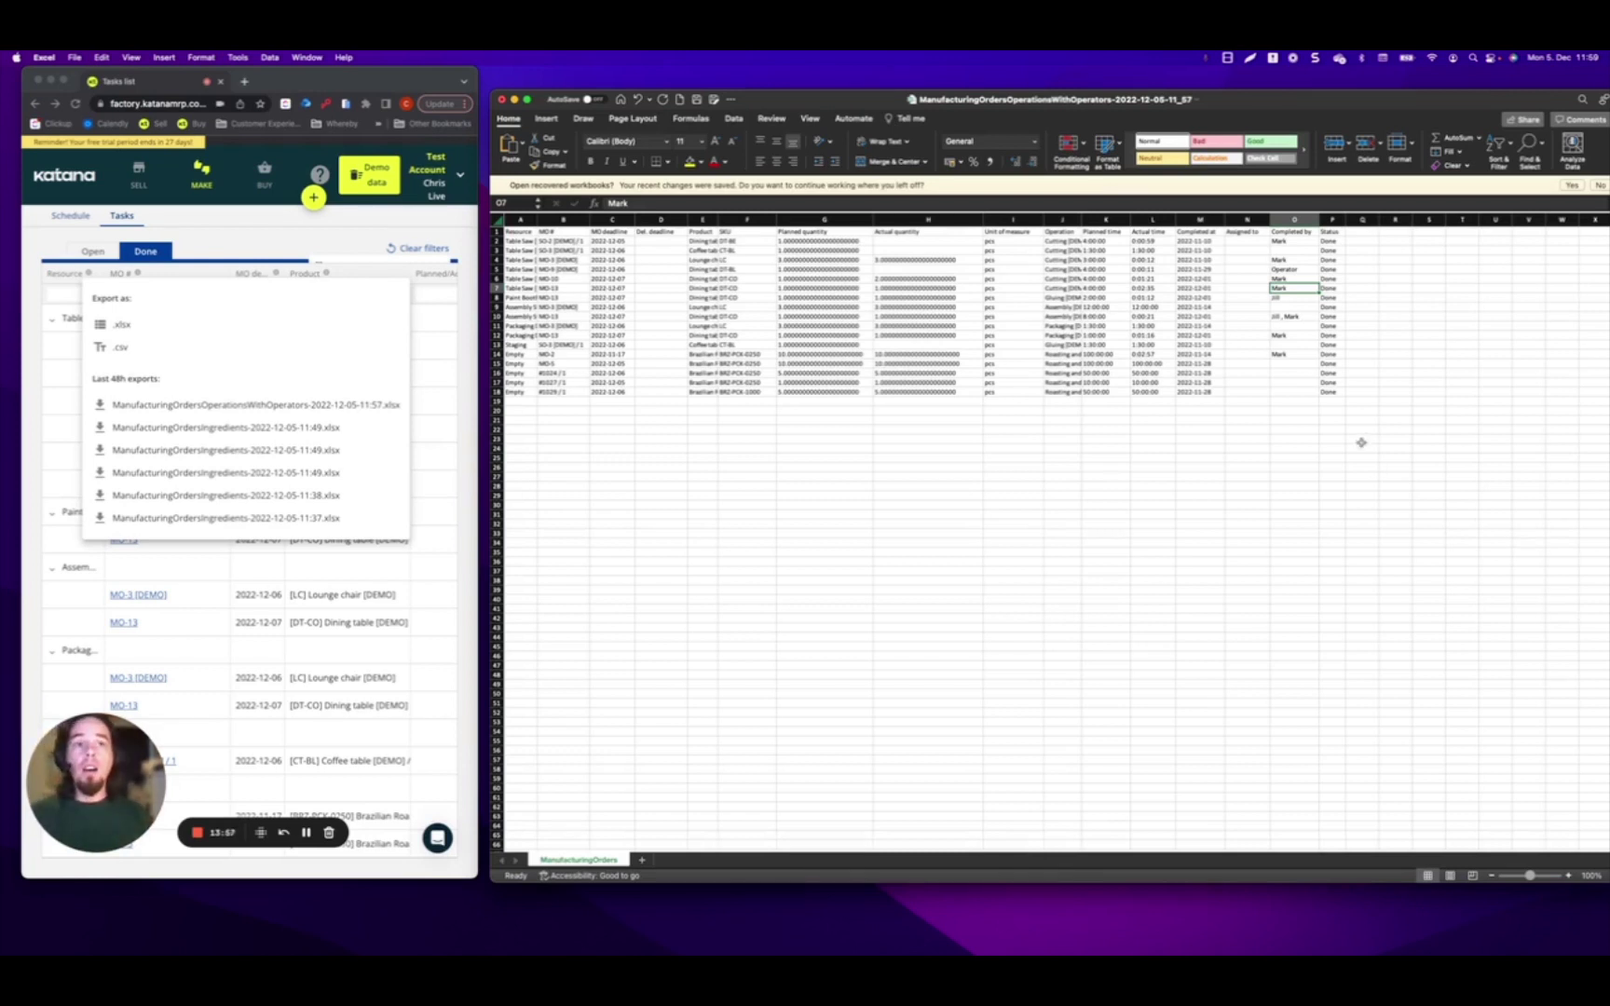
Widen the Operation column so the full operation names can be read
left_click(1264, 289)
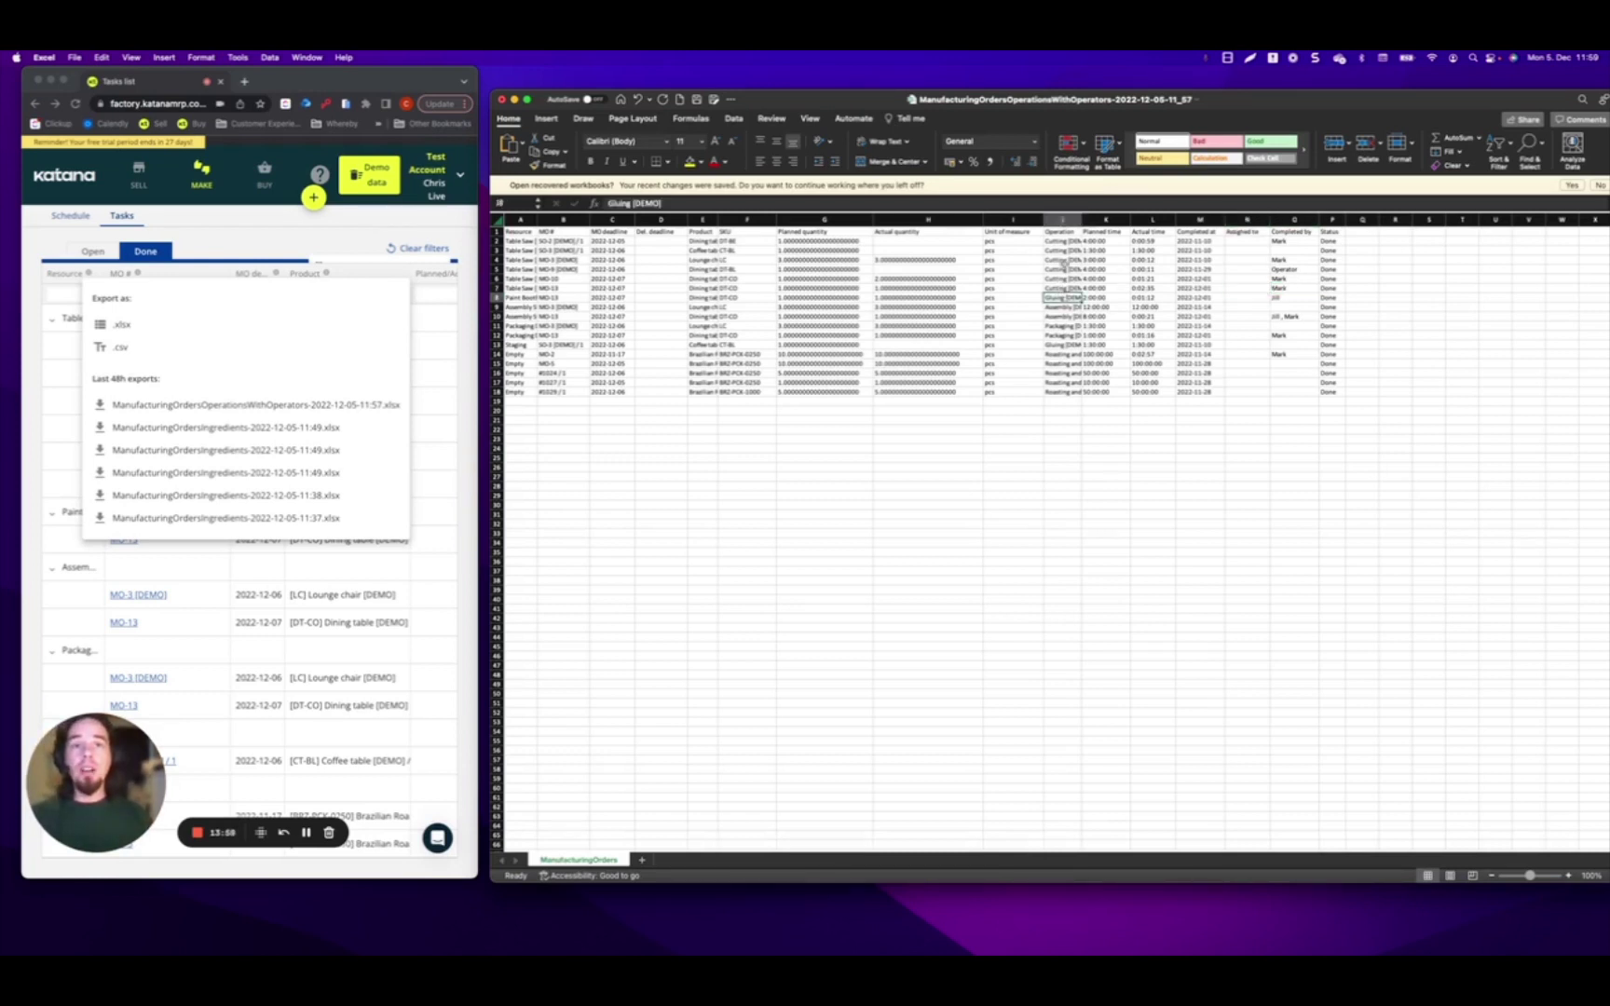
left_click(1062, 297)
left_click_drag(1084, 220, 1230, 224)
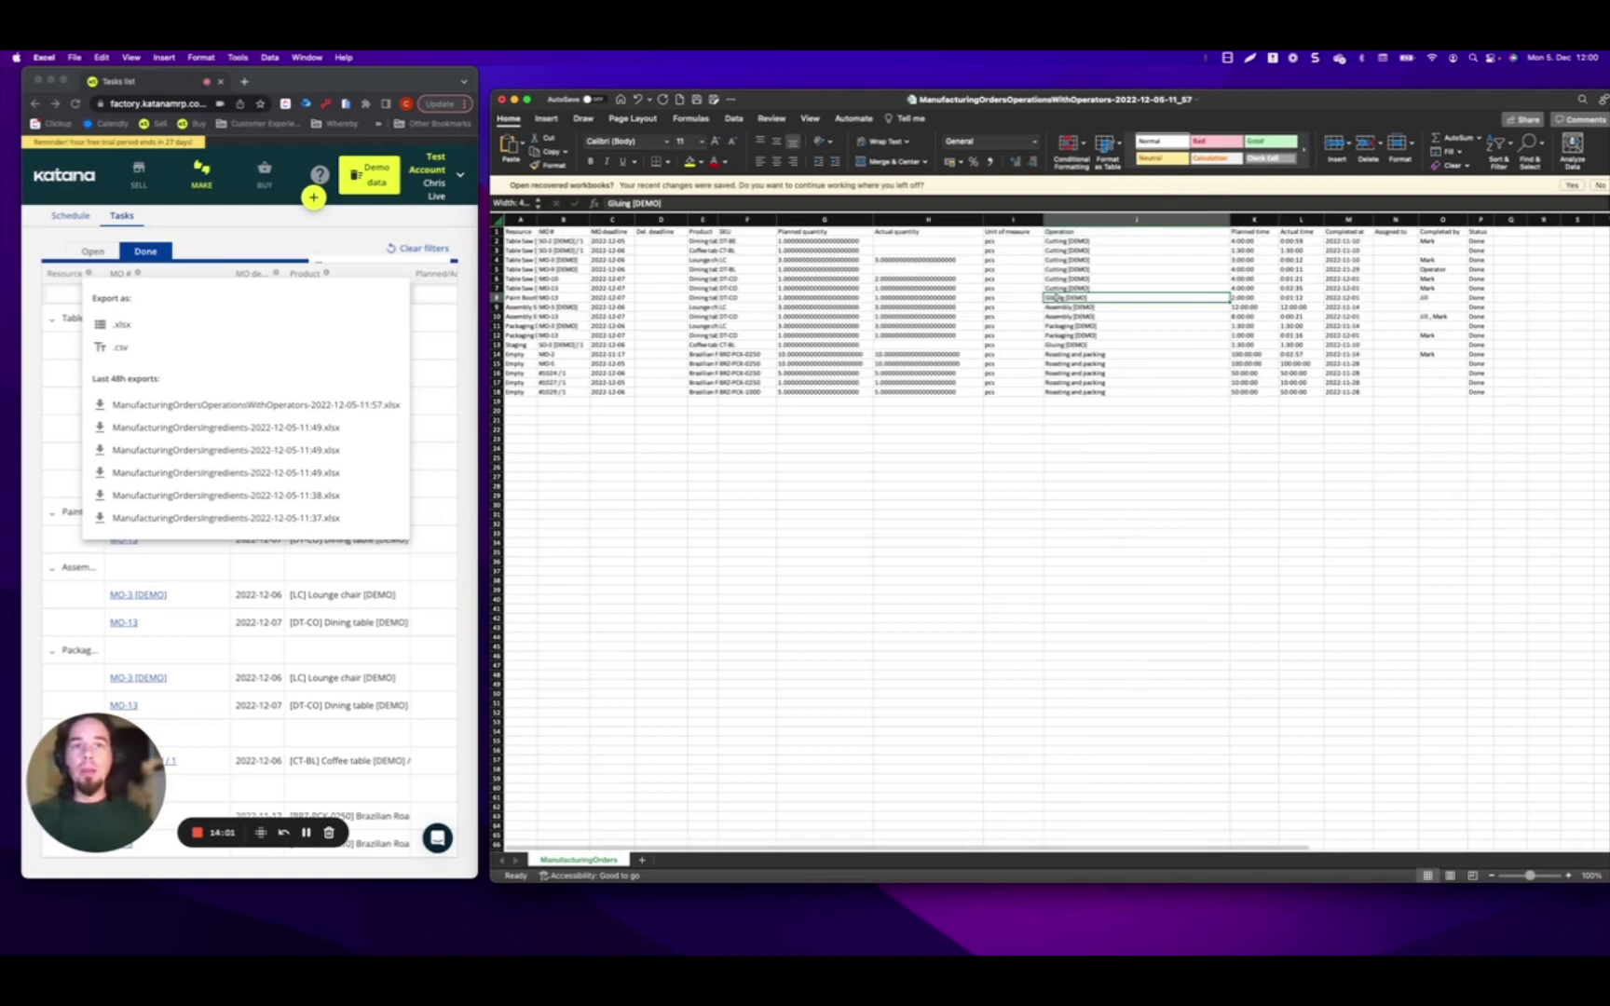
Examine the Cutting operations and their Table Saw resource entries, leaving the cell contents in place
left_click(1059, 289)
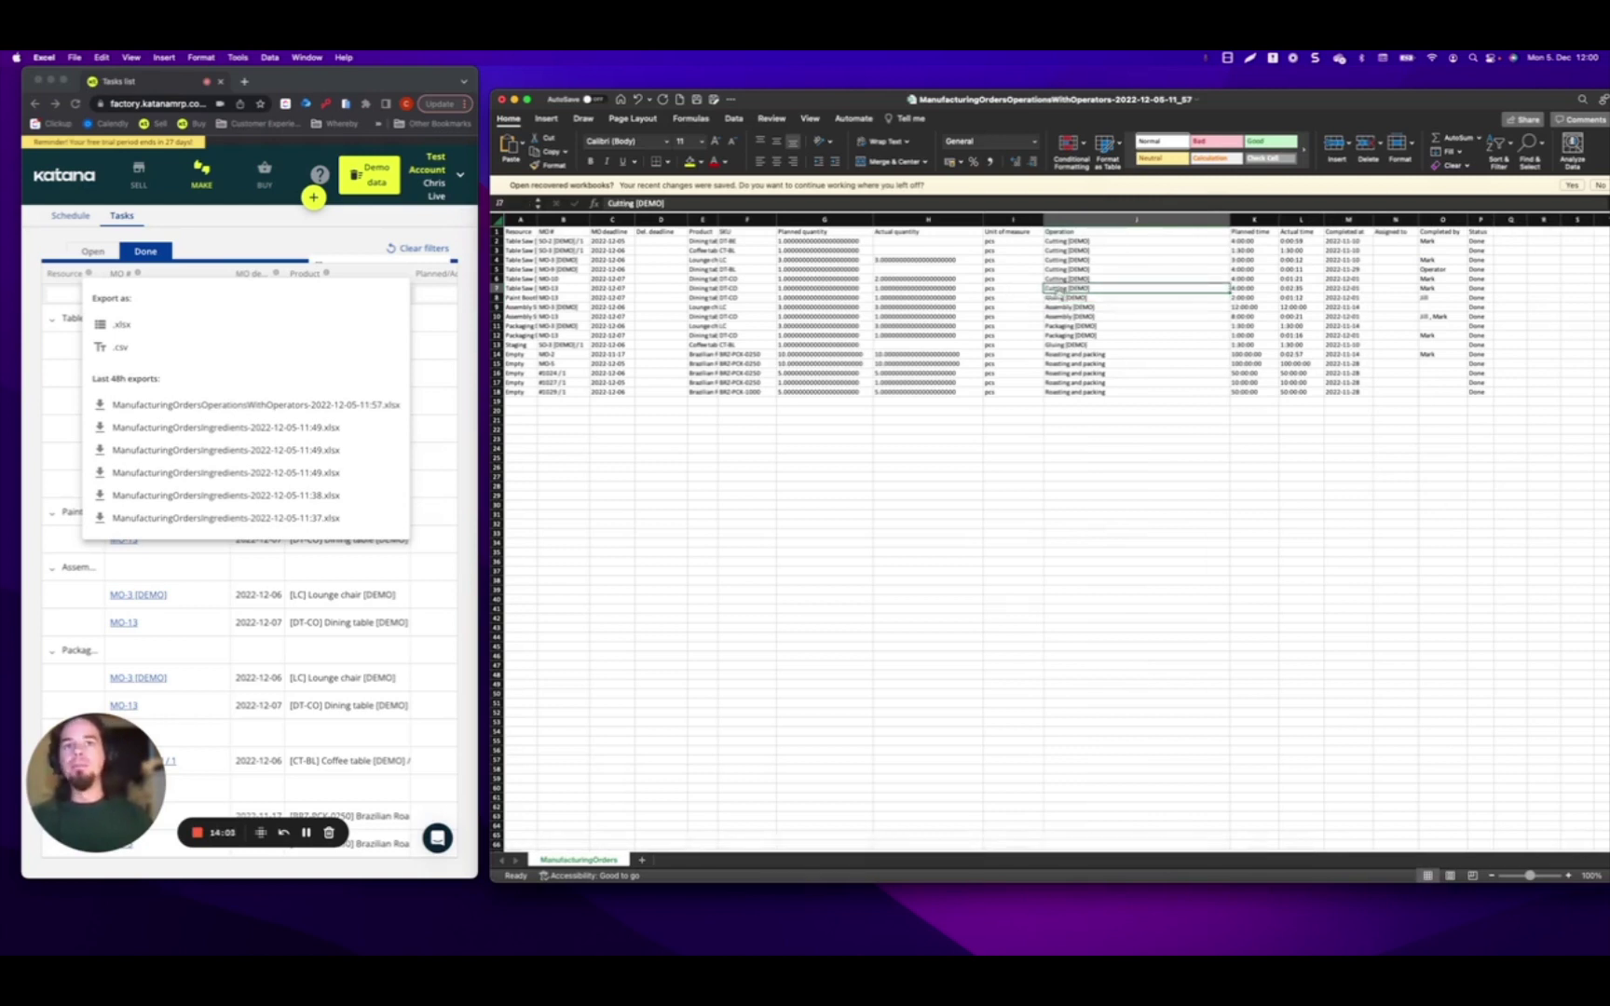
mouse_move(1056, 293)
left_mouse_down()
mouse_move(1062, 247)
mouse_move(1044, 282)
left_mouse_up()
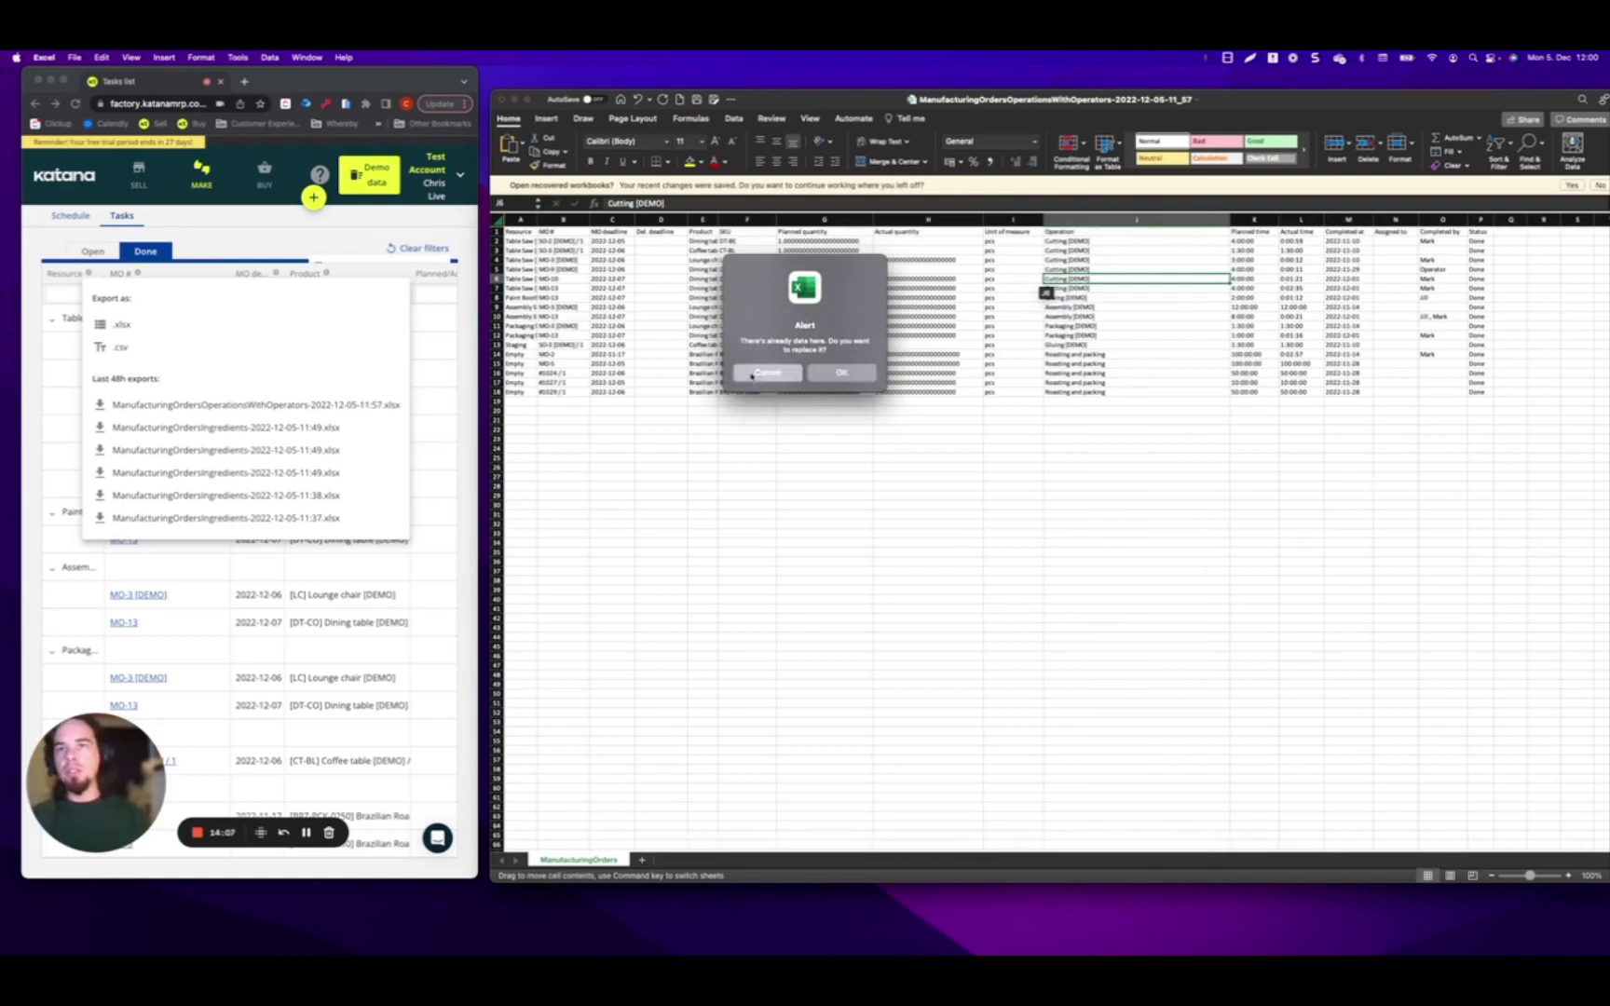
left_click(767, 372)
left_click_drag(520, 240, 520, 287)
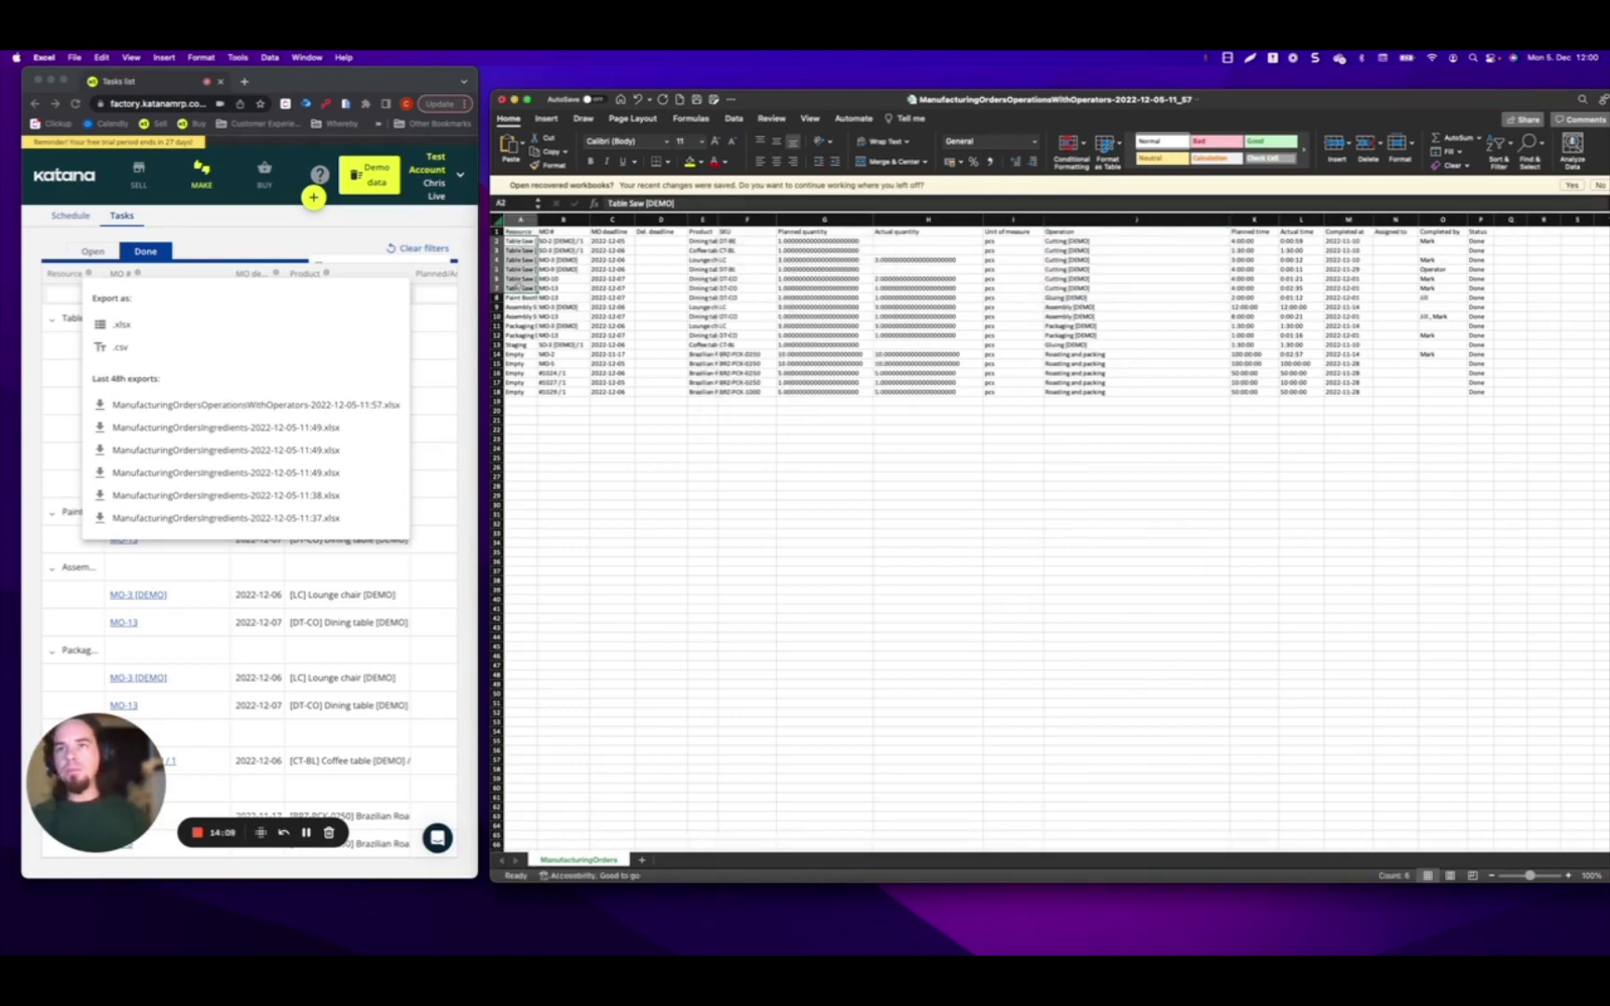
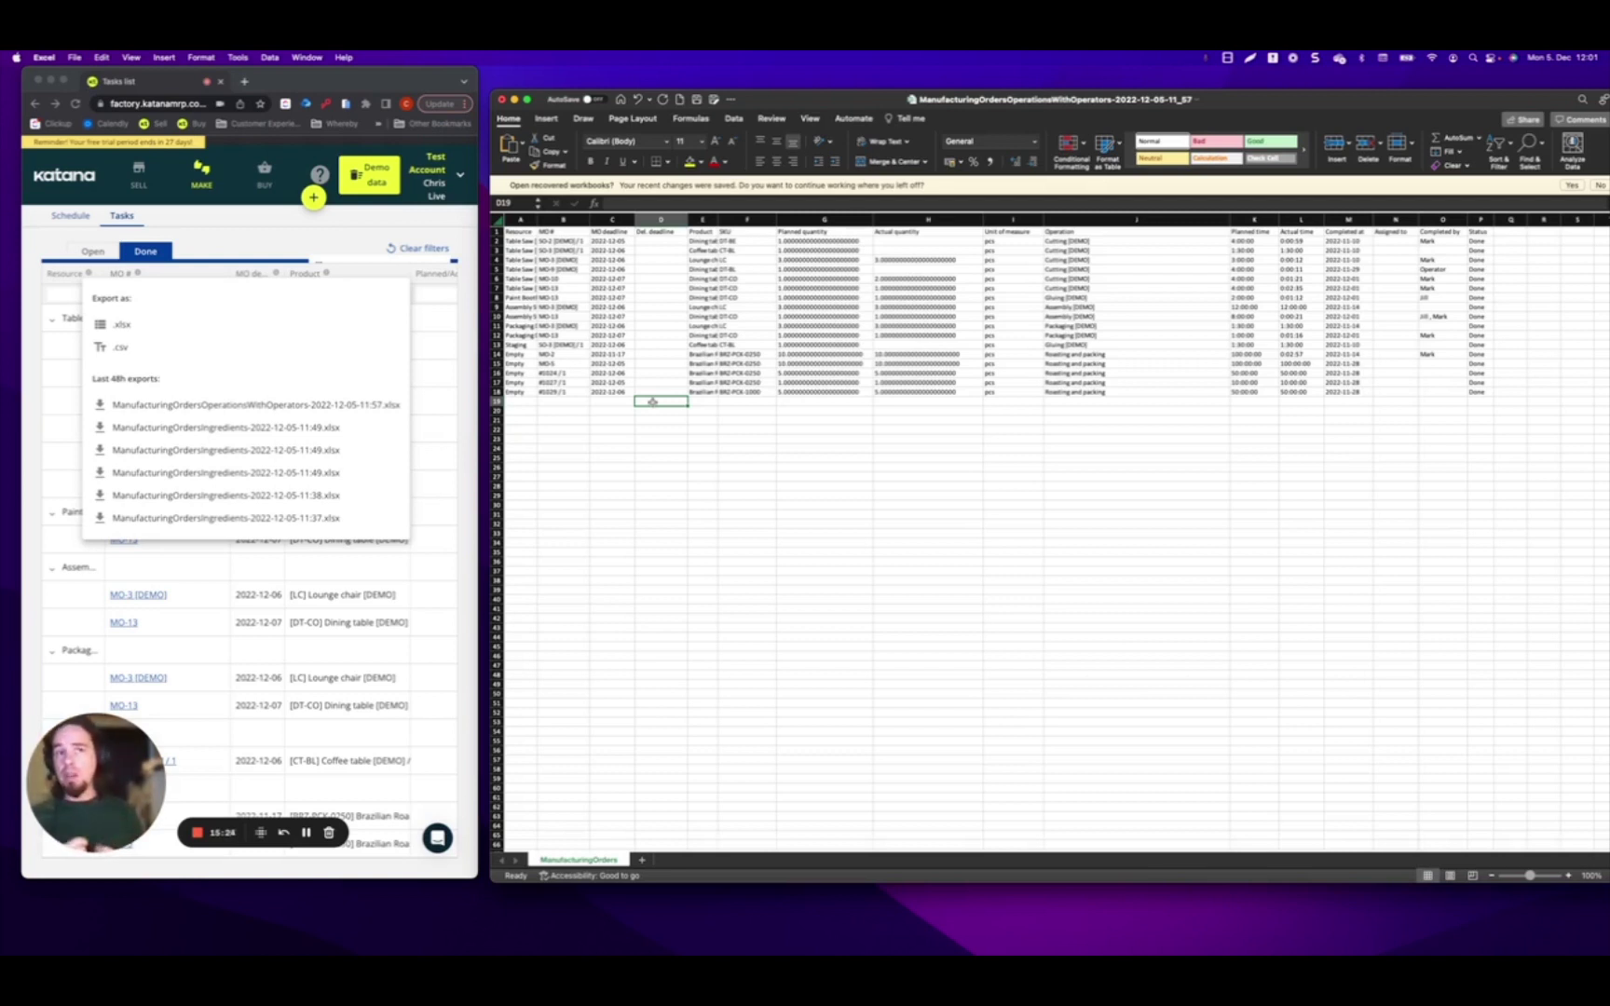
Highlight the complete Planned time and Actual time columns in turn to examine them, and clear the selection
left_click_drag(1242, 232, 1267, 391)
left_click_drag(1301, 232, 1312, 393)
left_click(1208, 542)
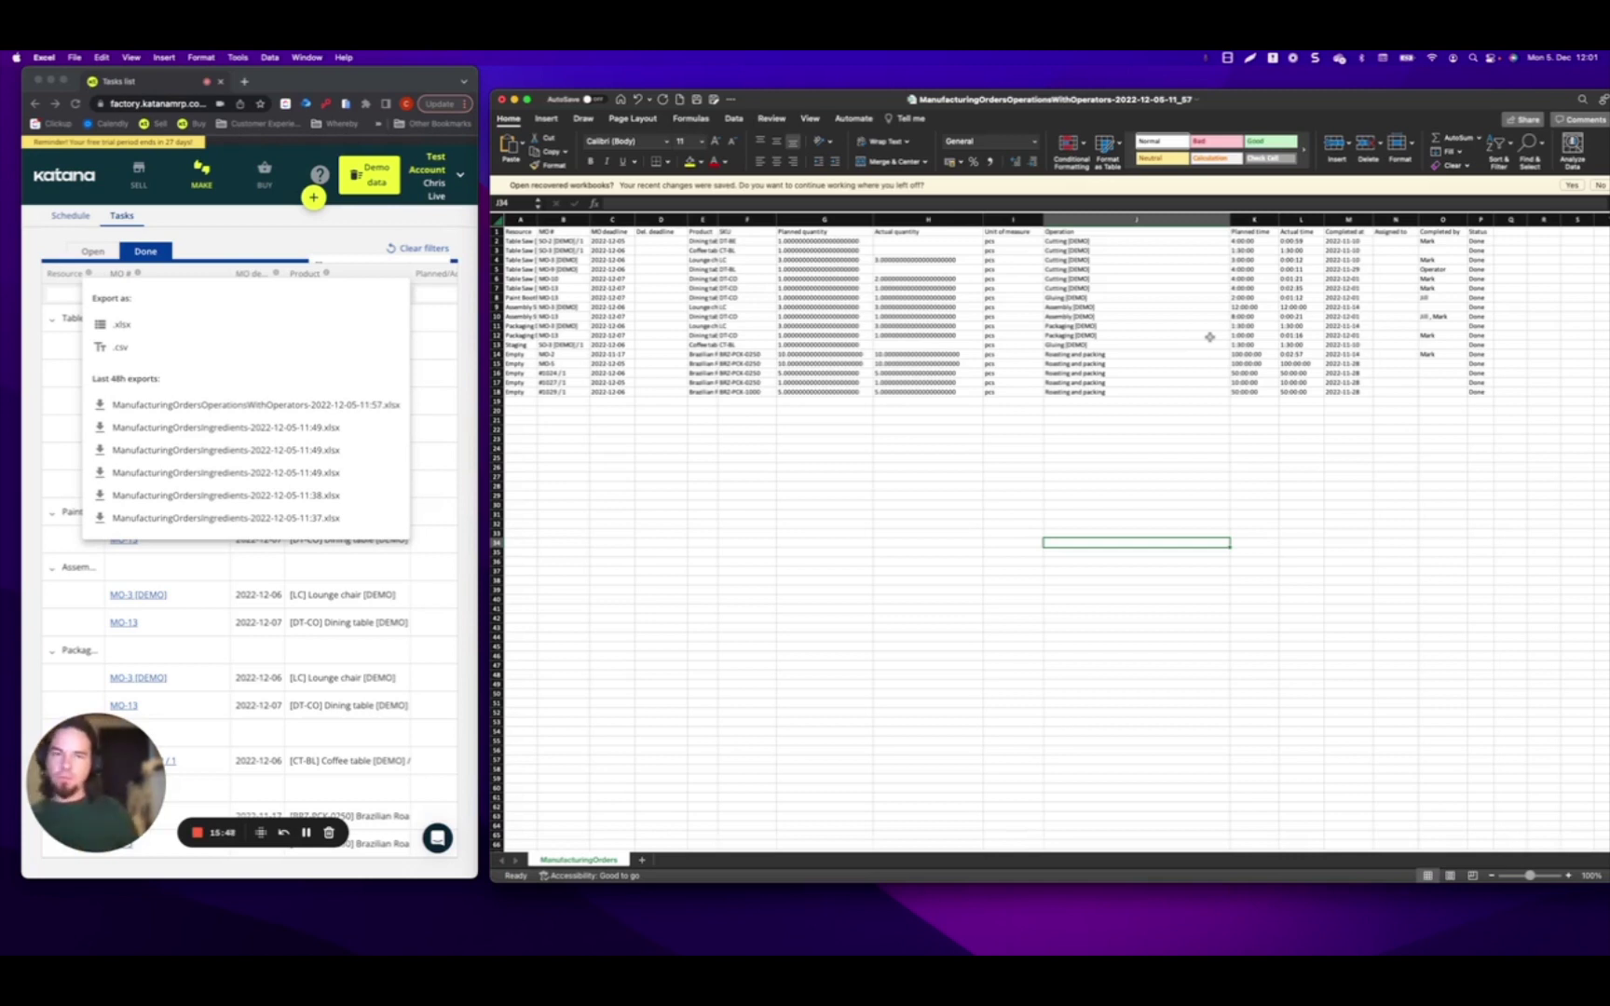
left_click(306, 833)
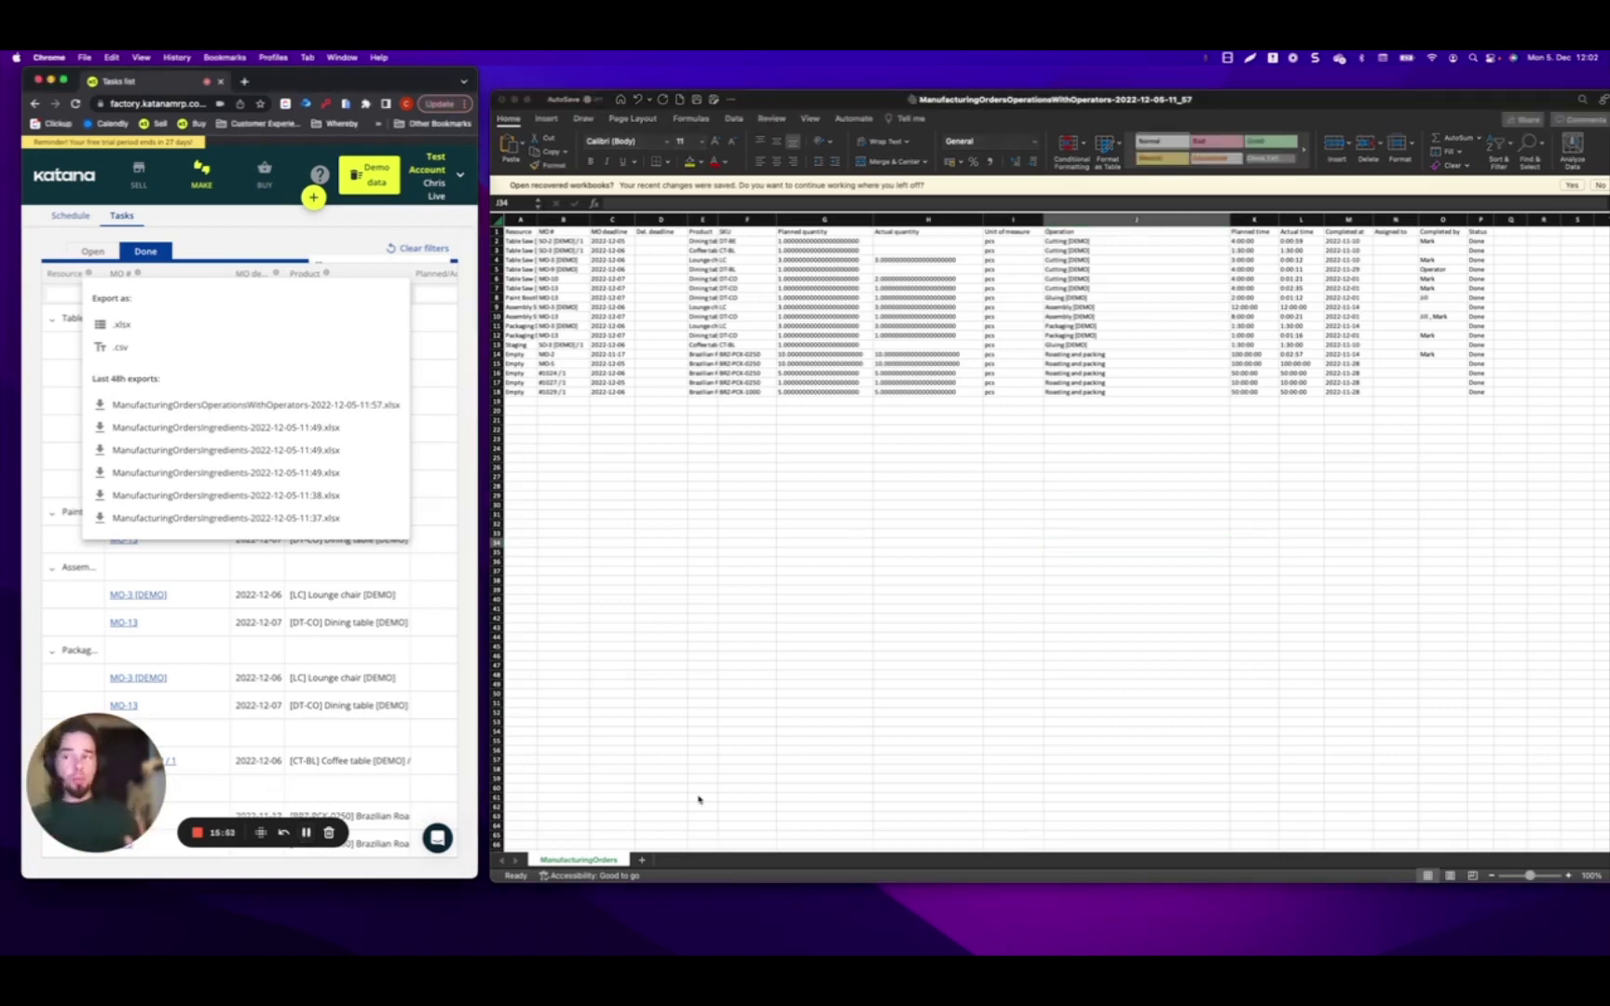